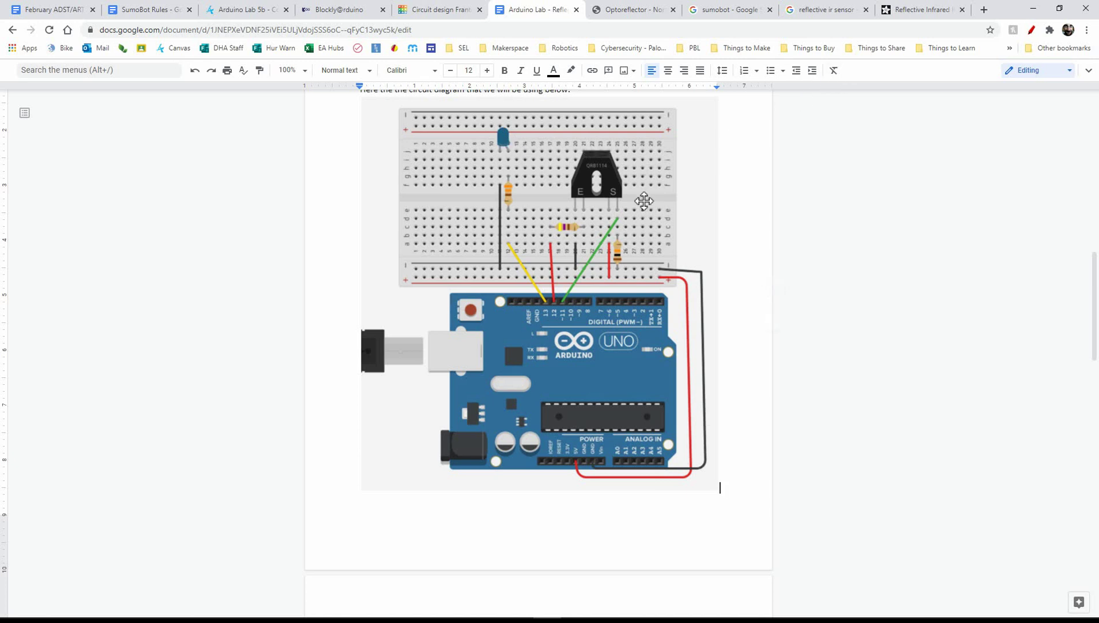
Switch to the Adafruit Reflective Infrared IR Optical Sensor product page ($1.95)
left_click(920, 14)
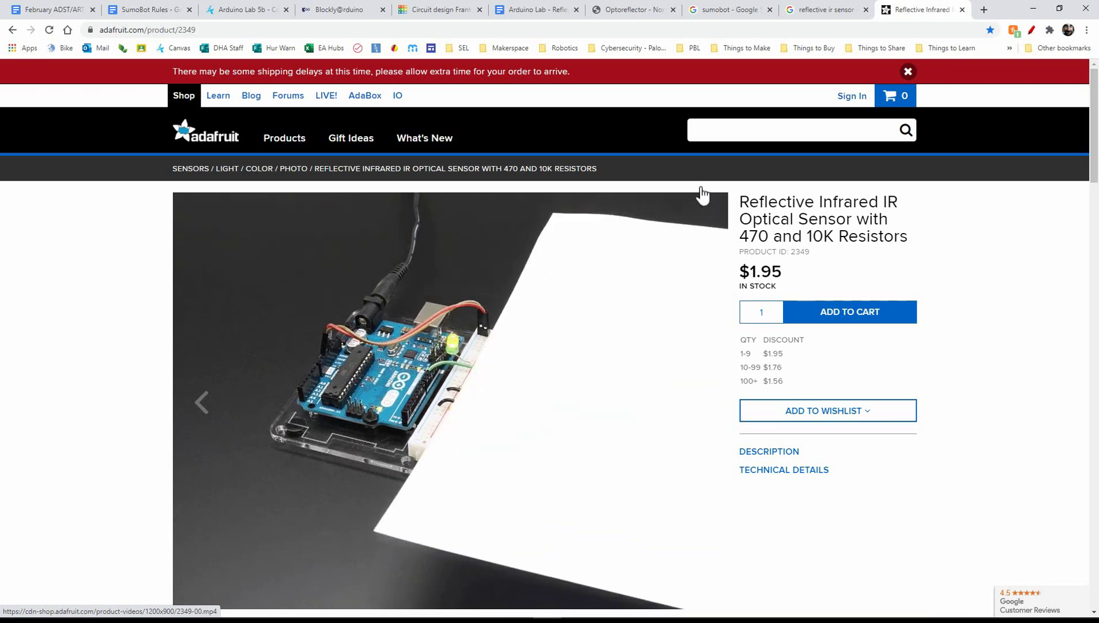
Look over the 'reflective ir sensor' image results, then bring up the 'sumobot' Google Images results
left_click(812, 10)
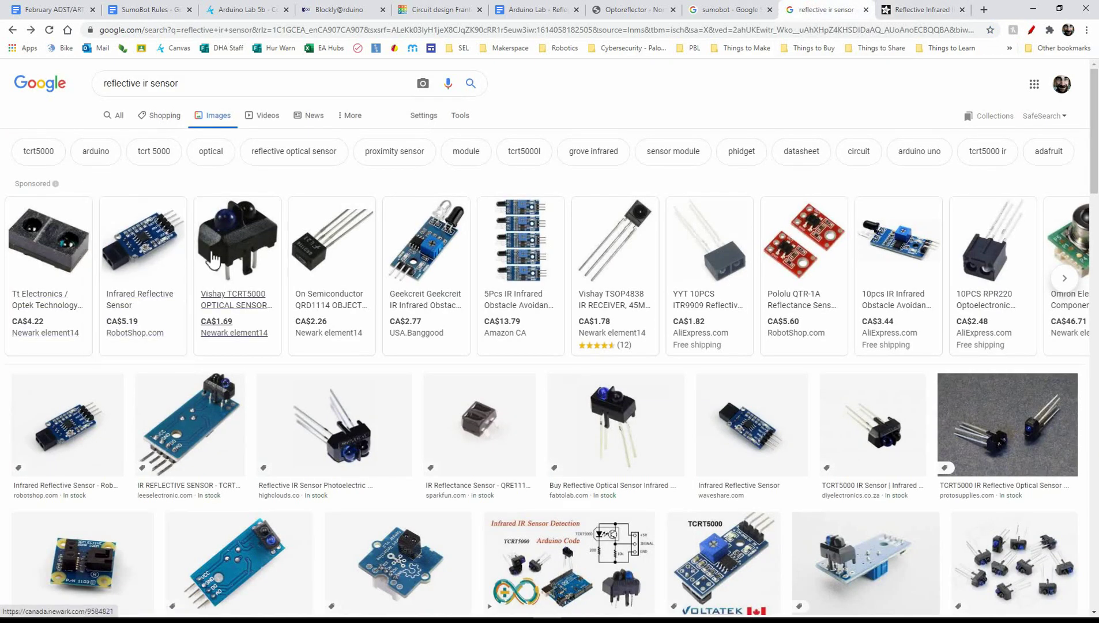
mouse_move(245, 245)
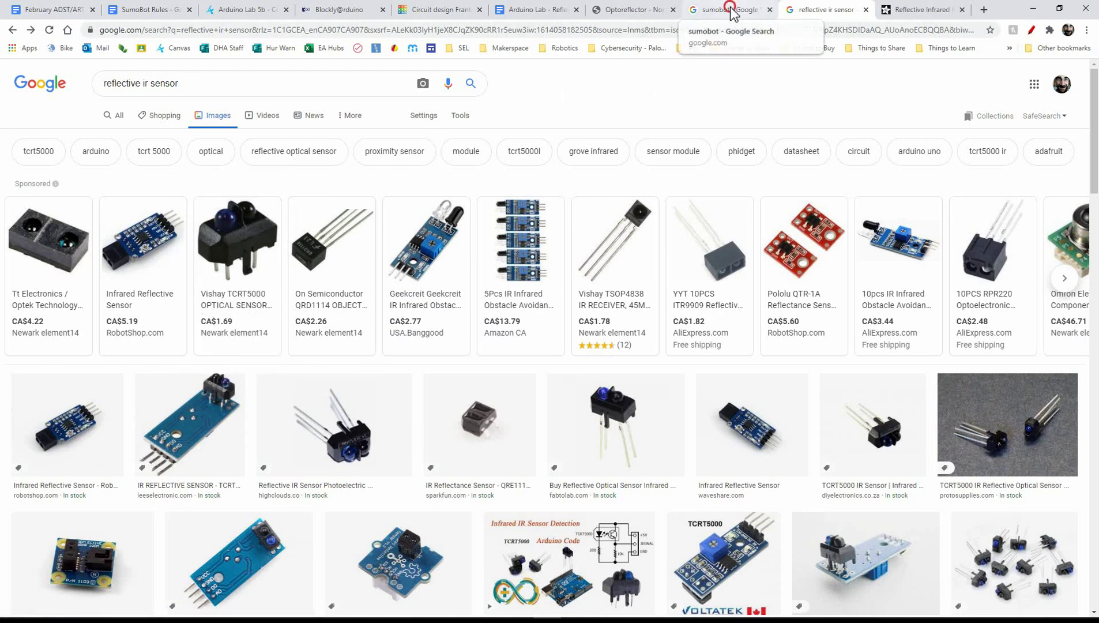
left_click(698, 11)
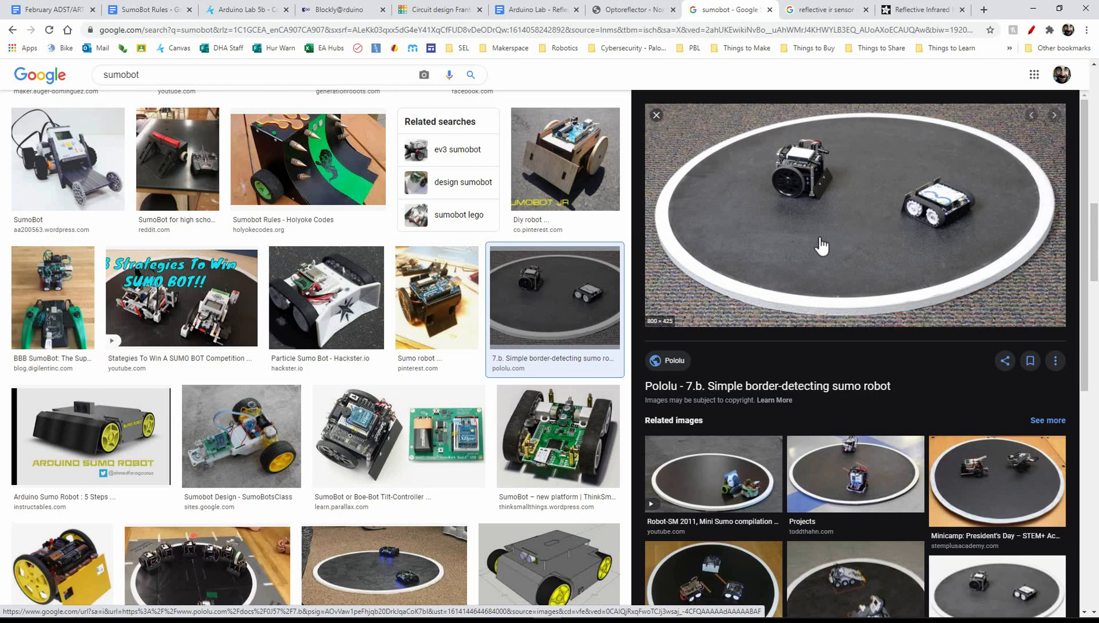
Open the Optoreflector wiki page and scroll to its QRB1114 example digital circuit
left_click(628, 11)
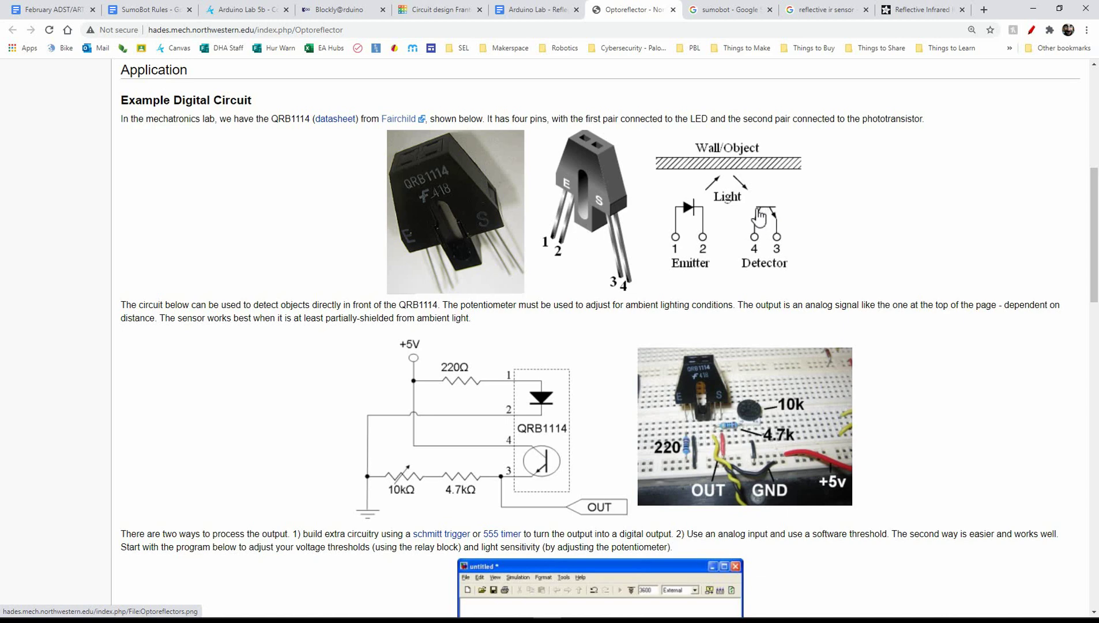
scroll(746, 242, "down", 2)
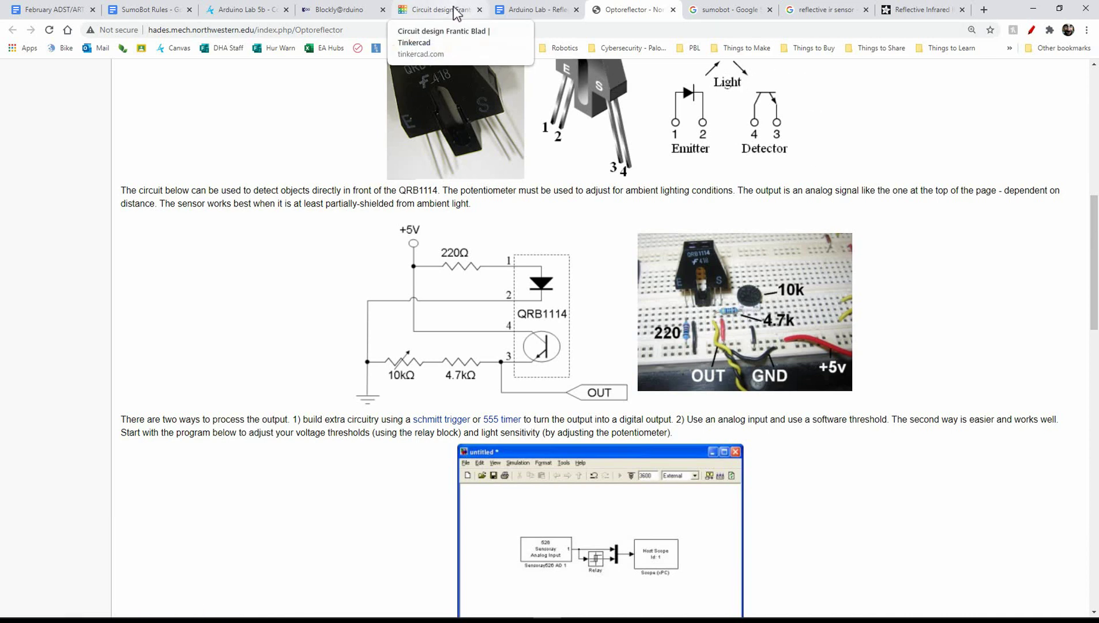
In Tinkercad, place a Breadboard Small with an Arduino Uno R3 below it
left_click(424, 9)
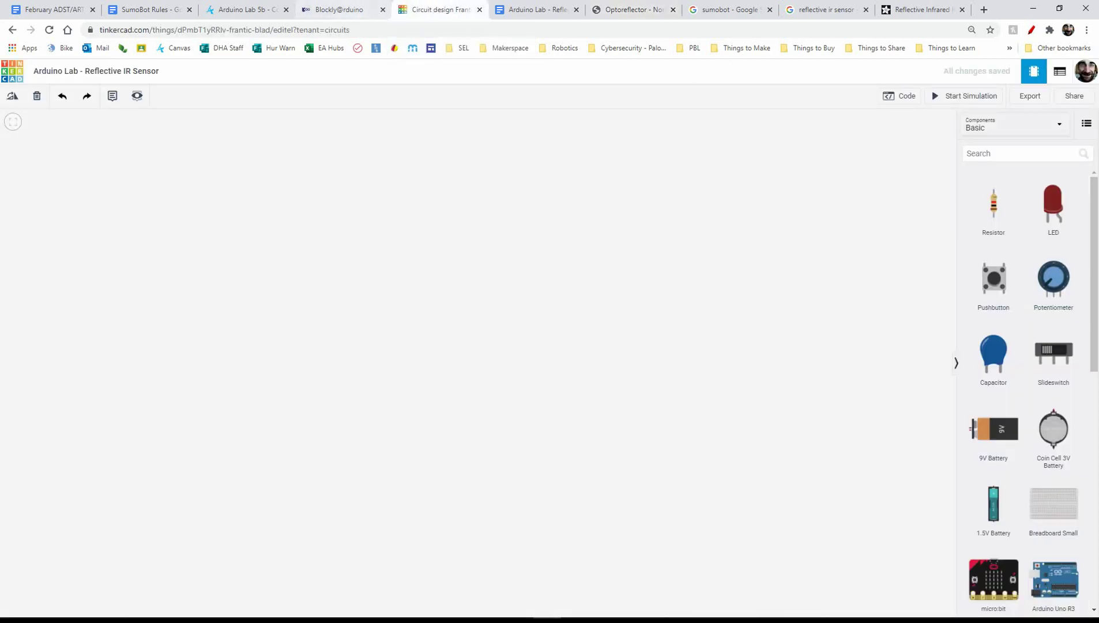
left_click(1064, 516)
left_click(435, 217)
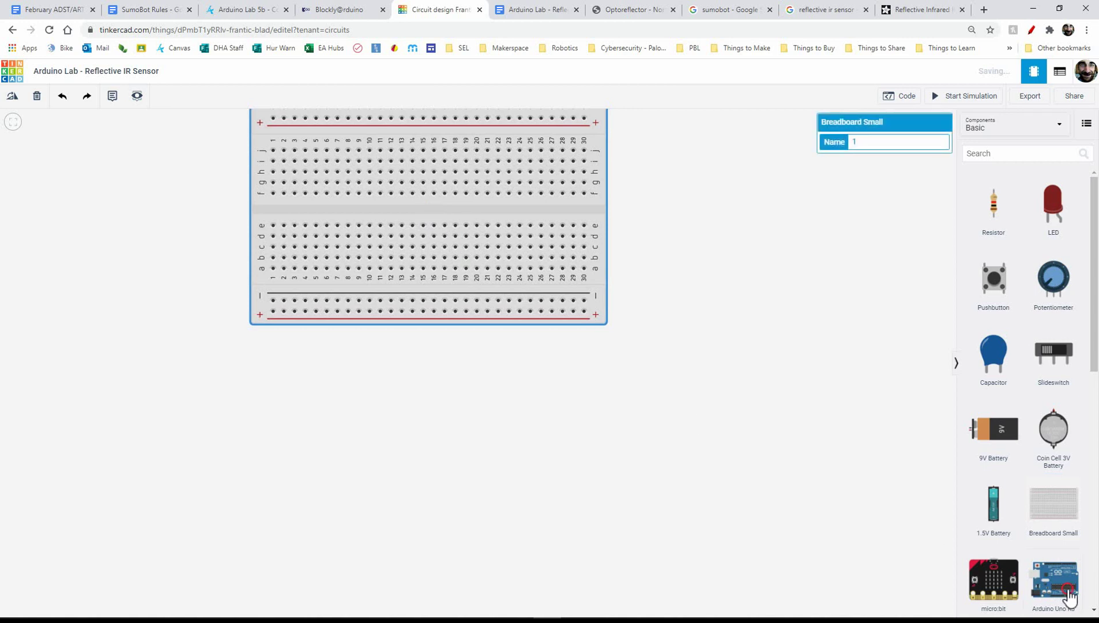
left_click(1069, 591)
left_click(323, 431)
left_click_drag(320, 425, 453, 447)
Wire Arduino 5V to the breadboard's positive rail and GND to its negative rail
left_click(466, 551)
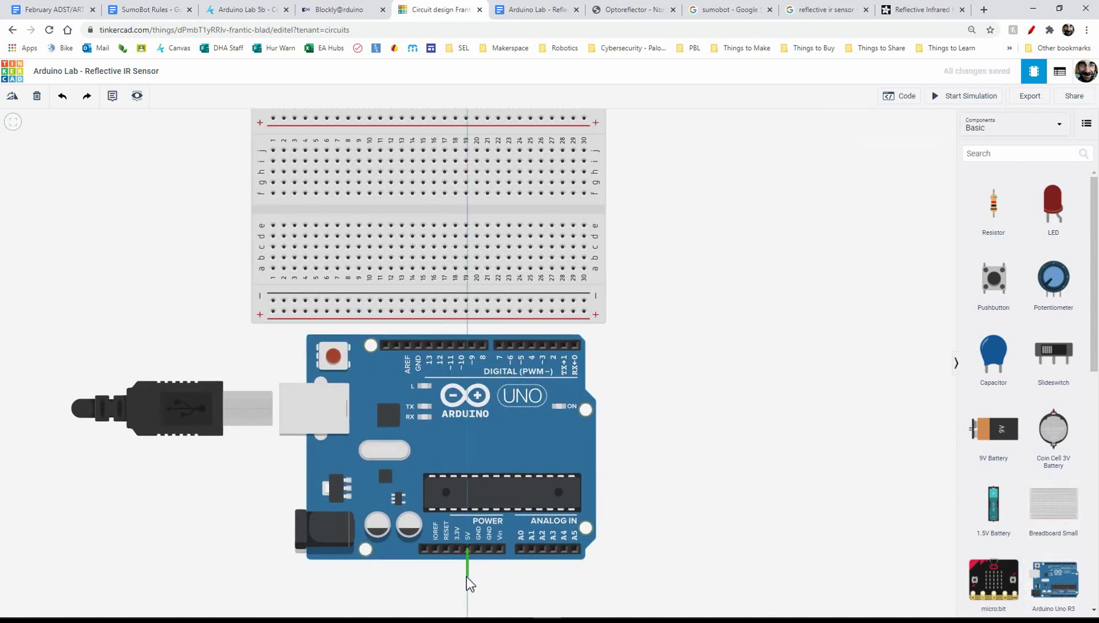
left_click(618, 575)
left_click(619, 314)
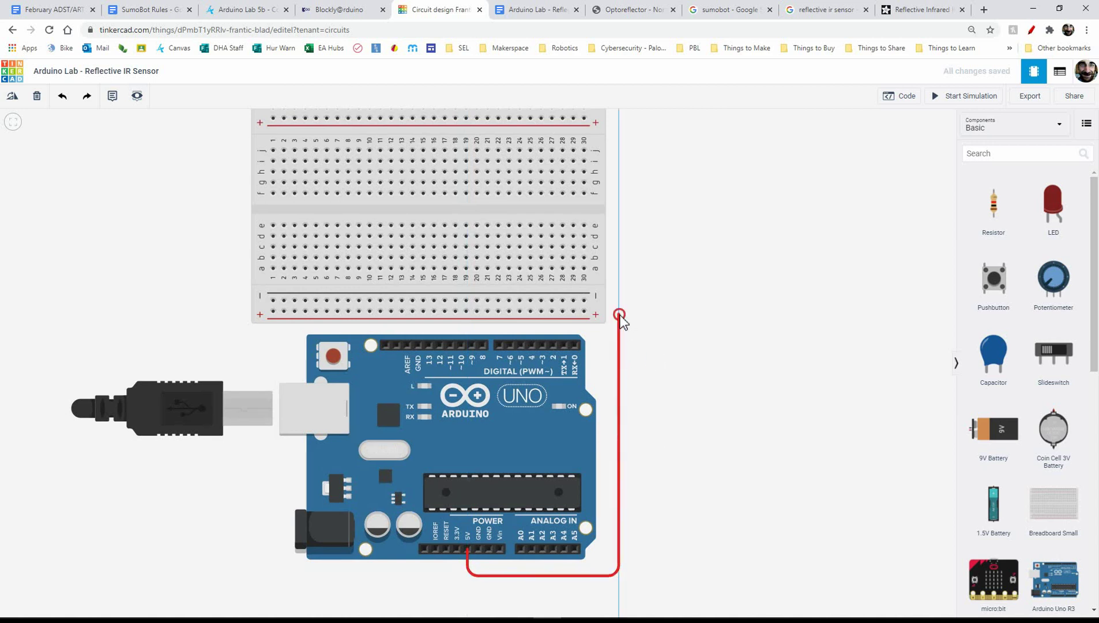
left_click(583, 301)
left_click(583, 300)
left_click(632, 300)
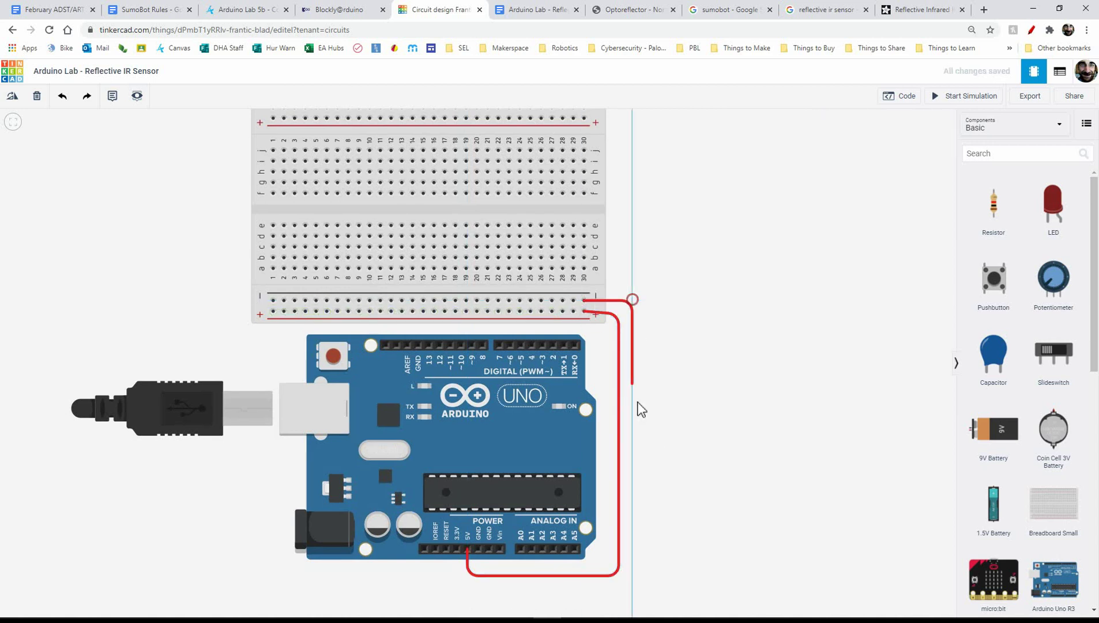
left_click(632, 566)
left_click(478, 565)
left_click(477, 555)
left_click_drag(748, 253, 751, 322)
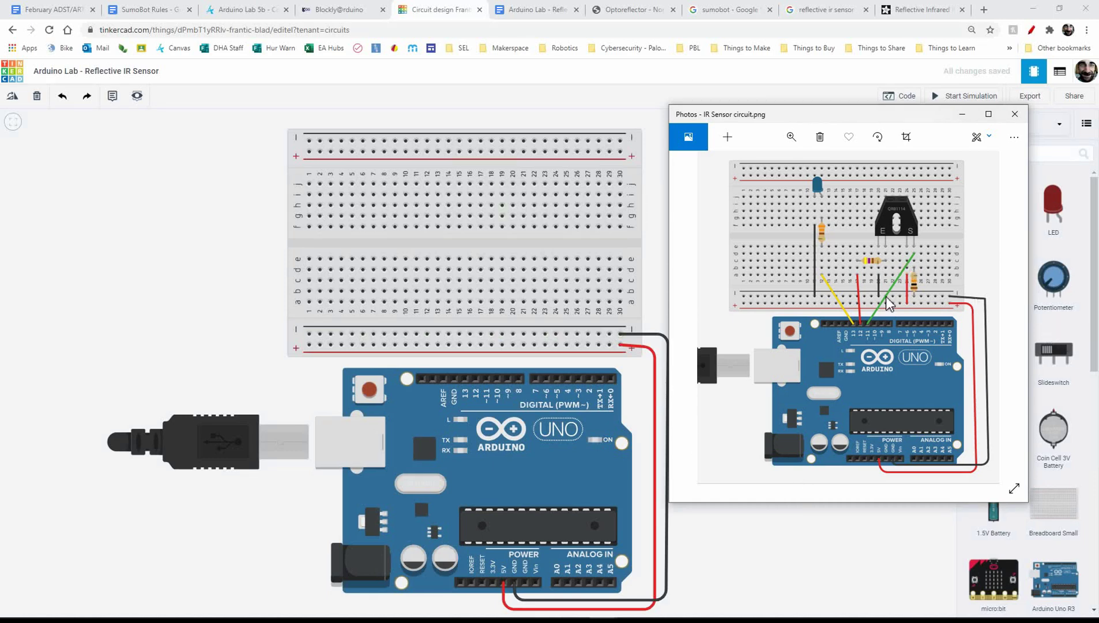
key("Right")
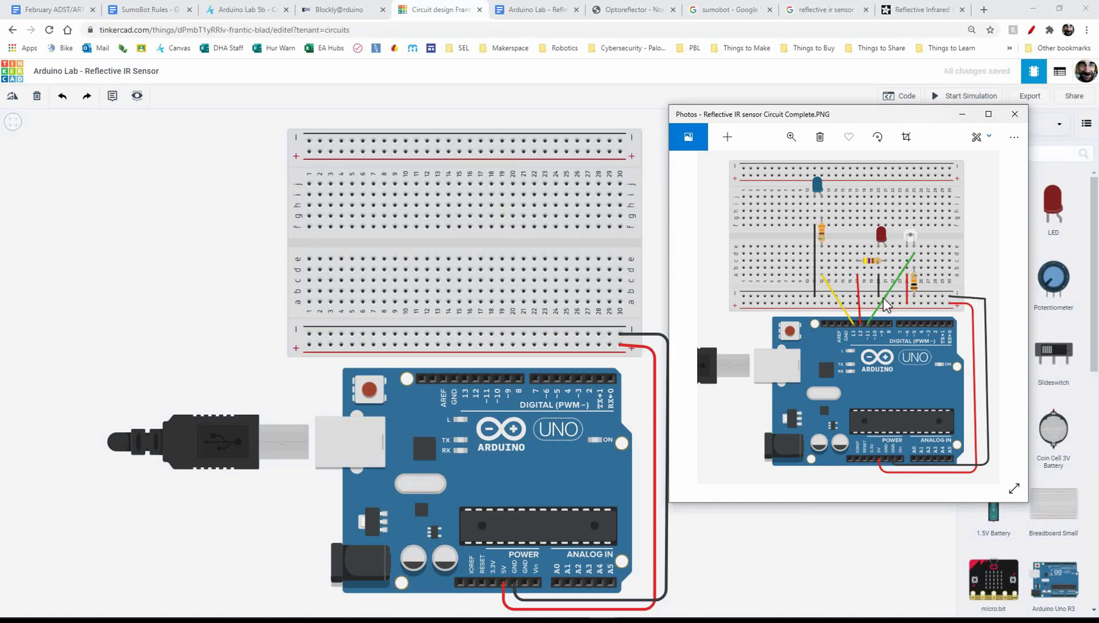
key("Left")
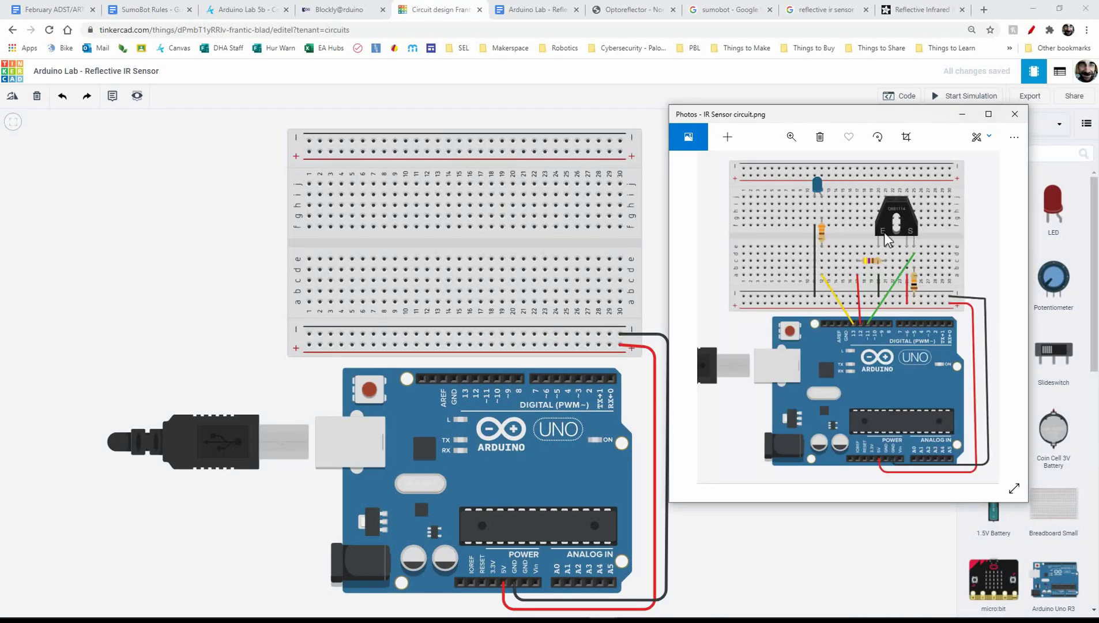
key("Right")
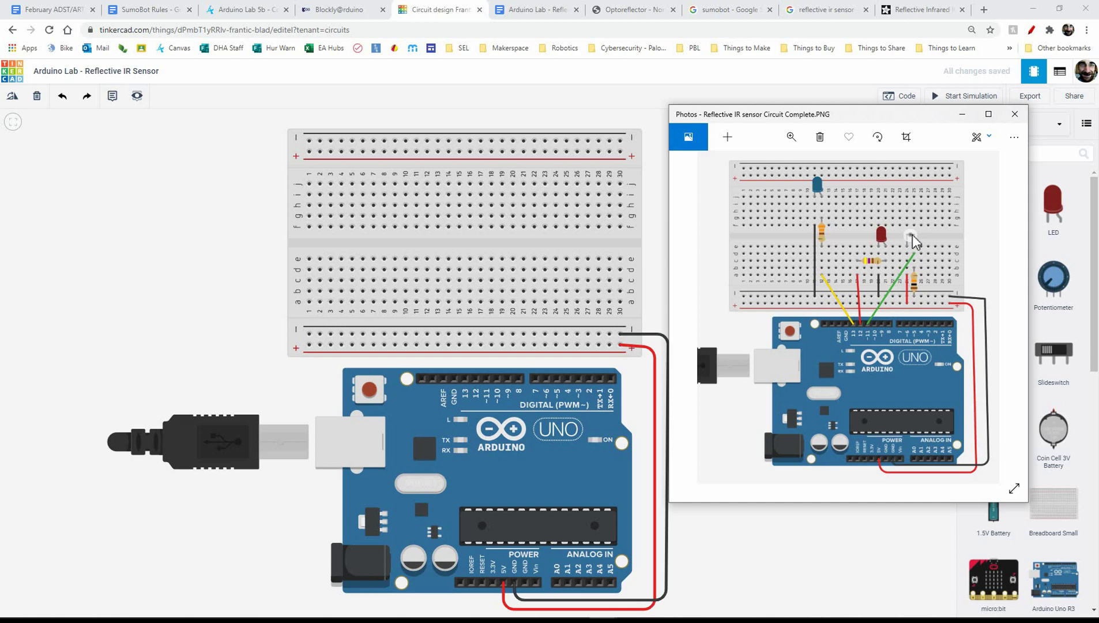
key("Left")
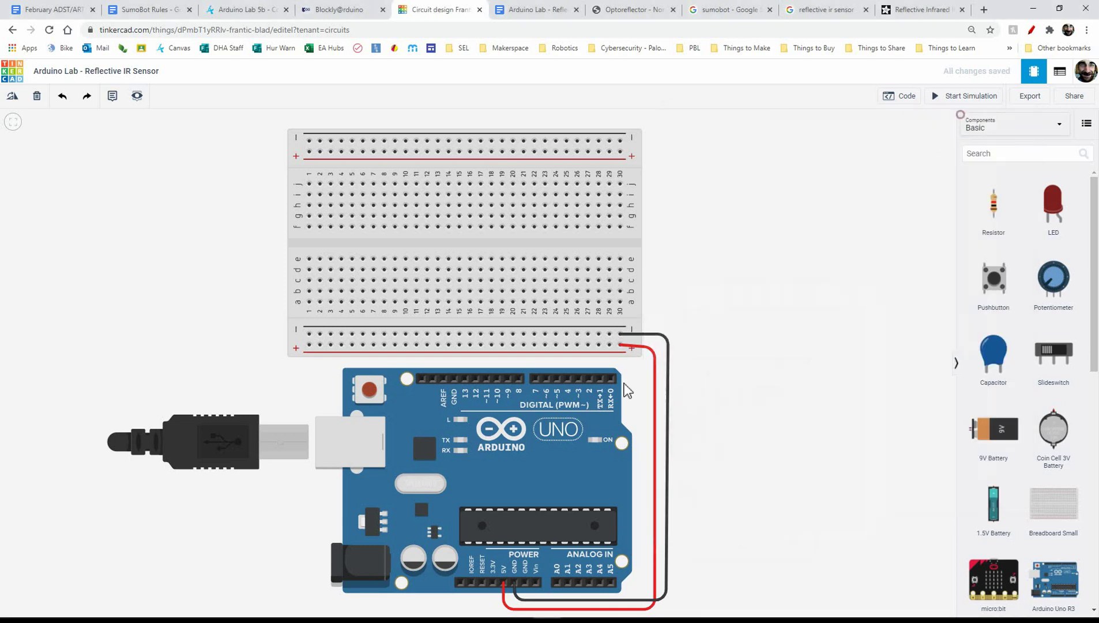
Place a red LED near column 19 and a blue copy at columns 3-4
left_click_drag(1055, 212, 519, 257)
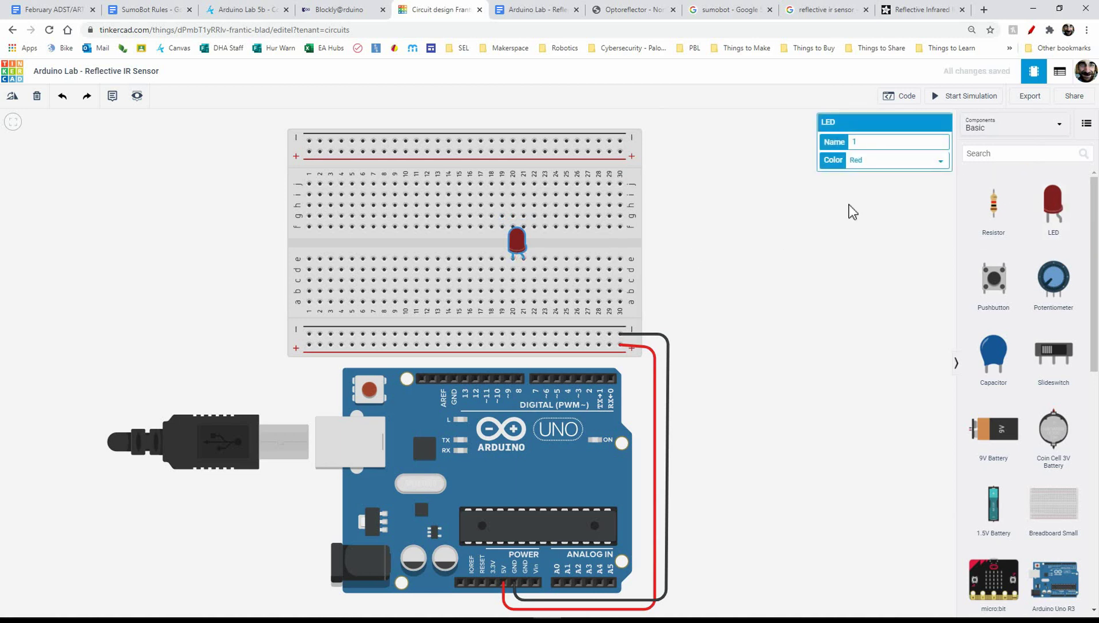
key("ctrl+c")
key("ctrl+v")
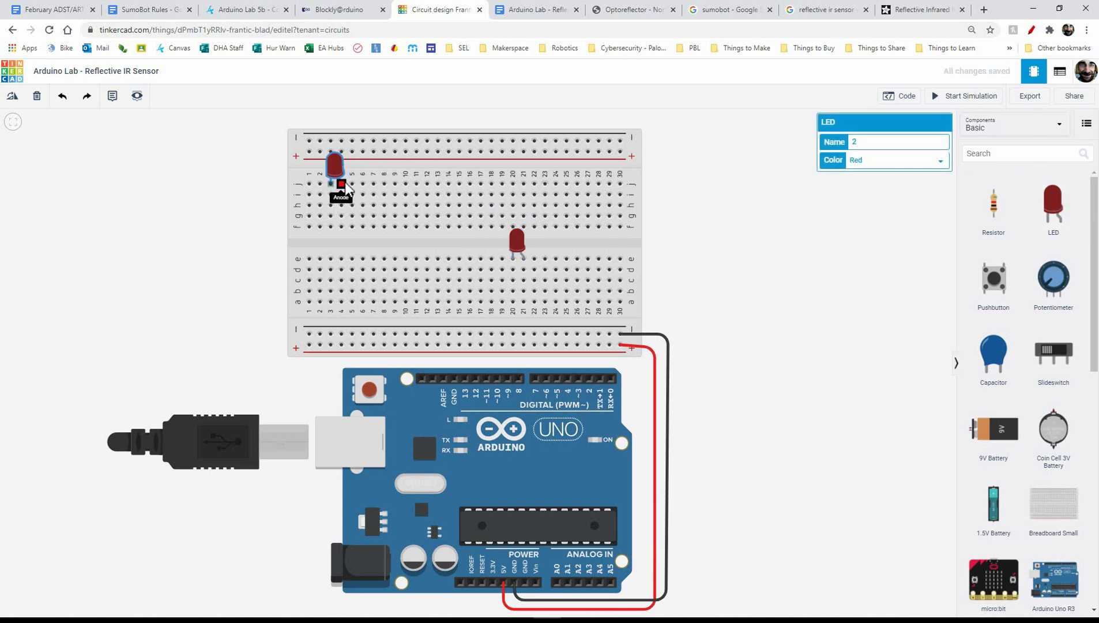
left_click(342, 190)
left_click(875, 165)
left_click(876, 231)
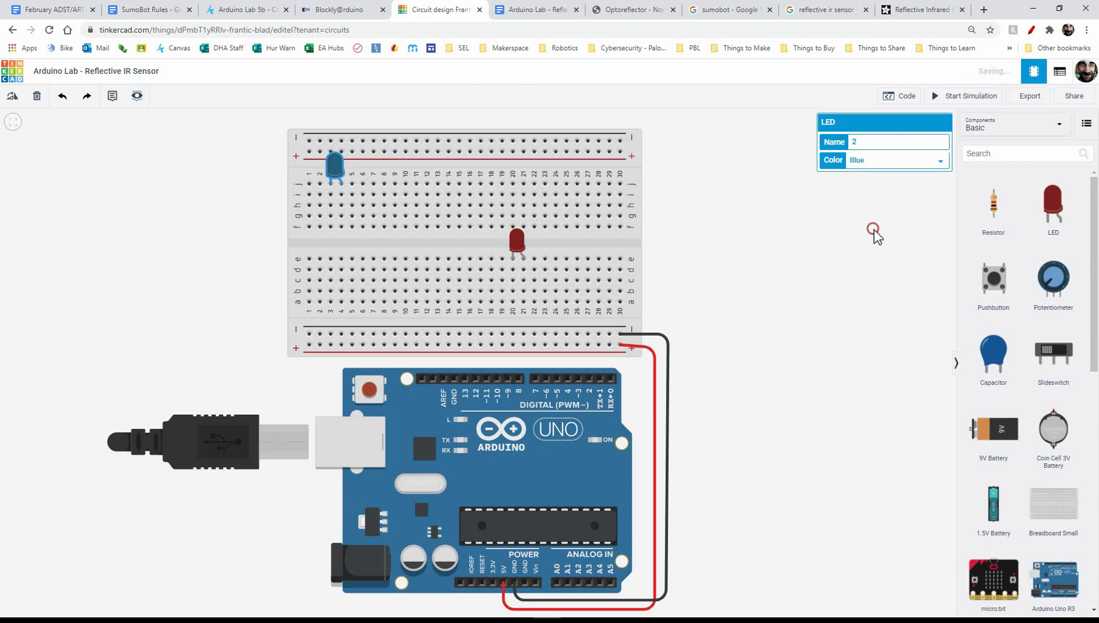
Search 'photo' and put an ambient light sensor on the breadboard
left_click(1011, 153)
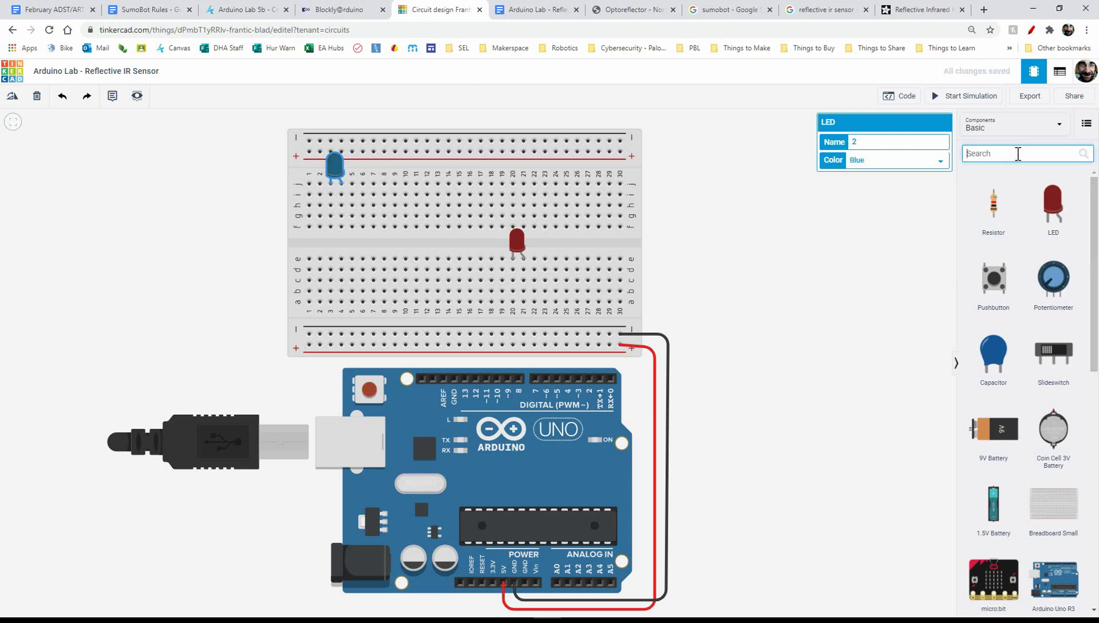
type("photo")
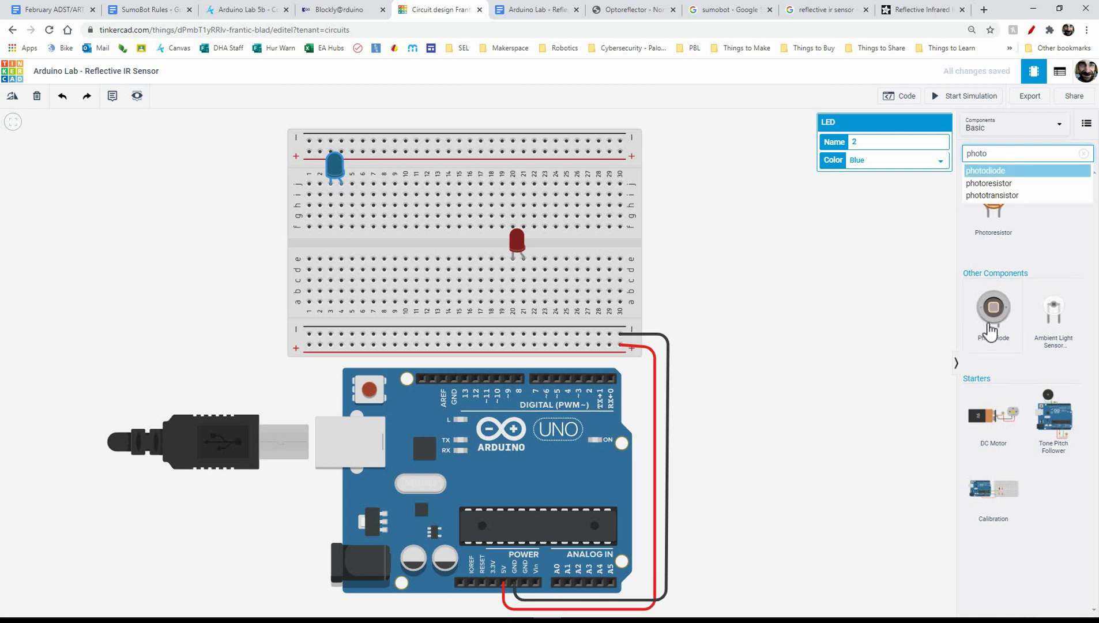
left_click_drag(1048, 317, 571, 260)
left_click(704, 253)
left_click(571, 247)
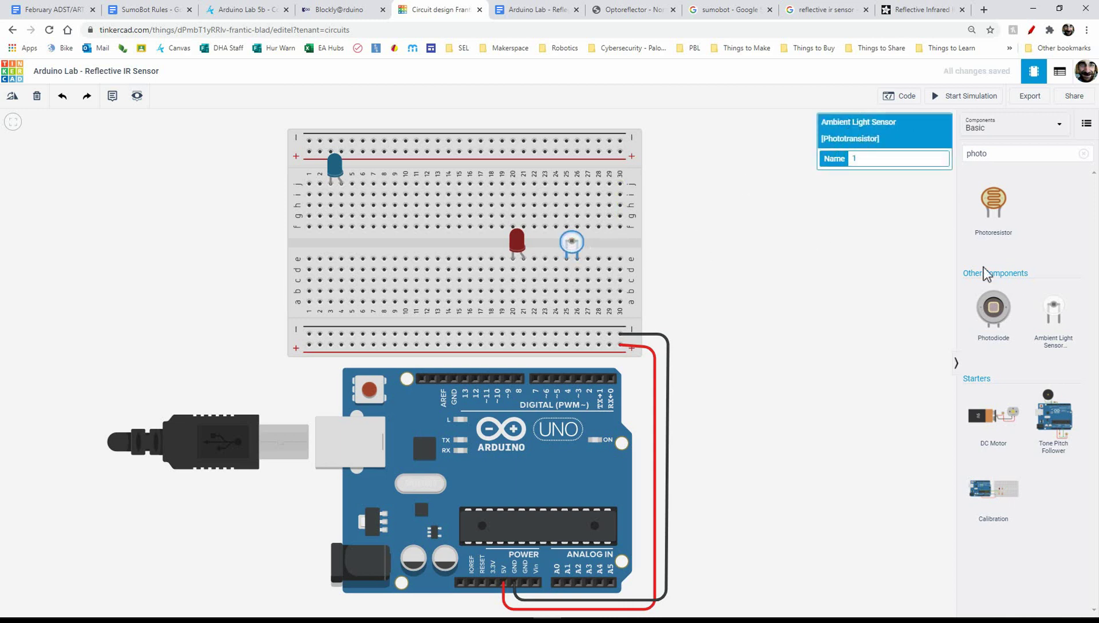
Search 'trans' and place an NPN transistor beside the breadboard
left_click_drag(989, 153, 974, 157)
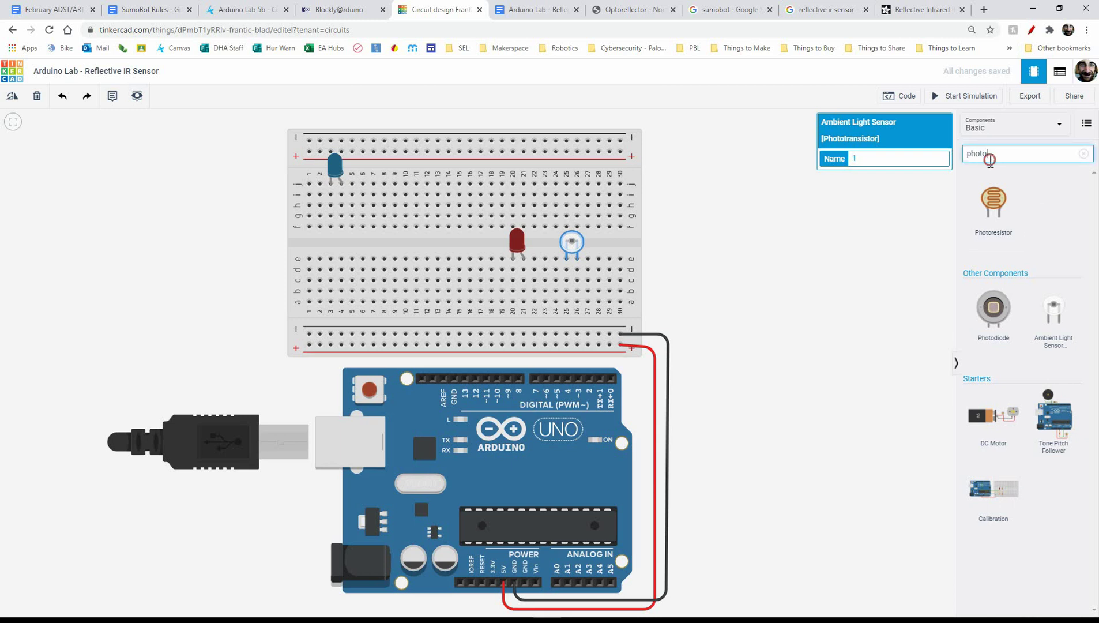
left_click(758, 305)
double_click(982, 154)
type("trans")
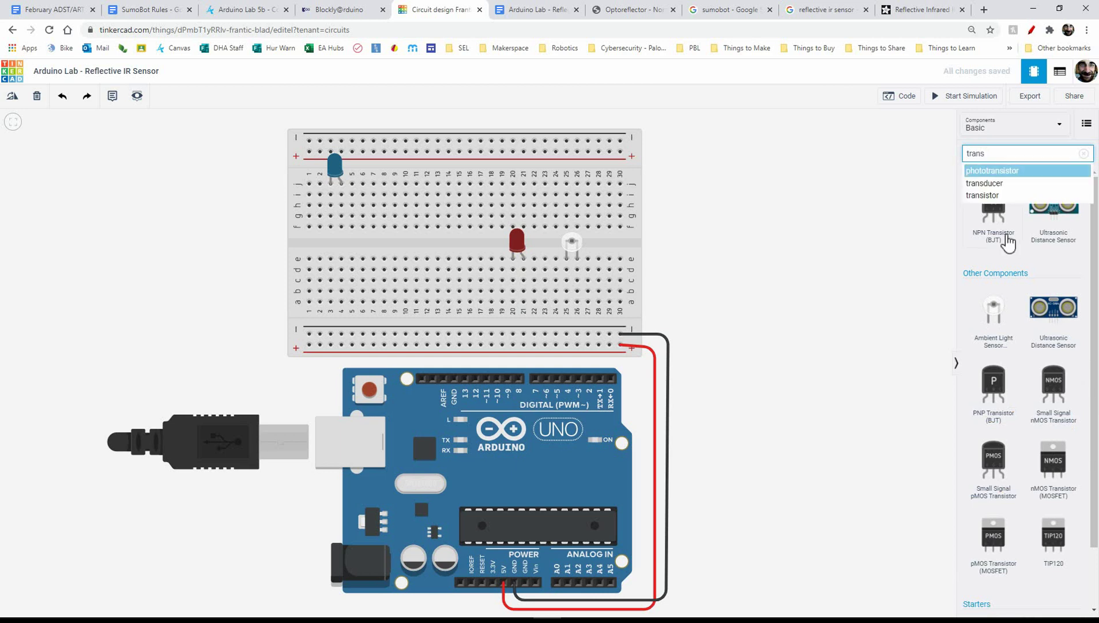
left_click_drag(1003, 240, 683, 260)
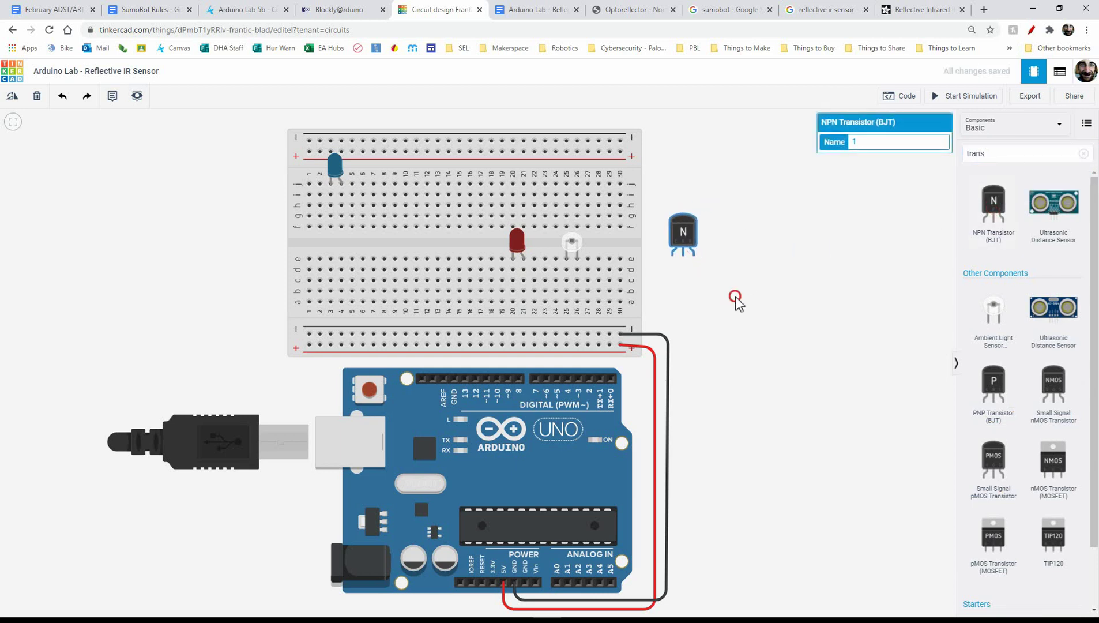
left_click(778, 263)
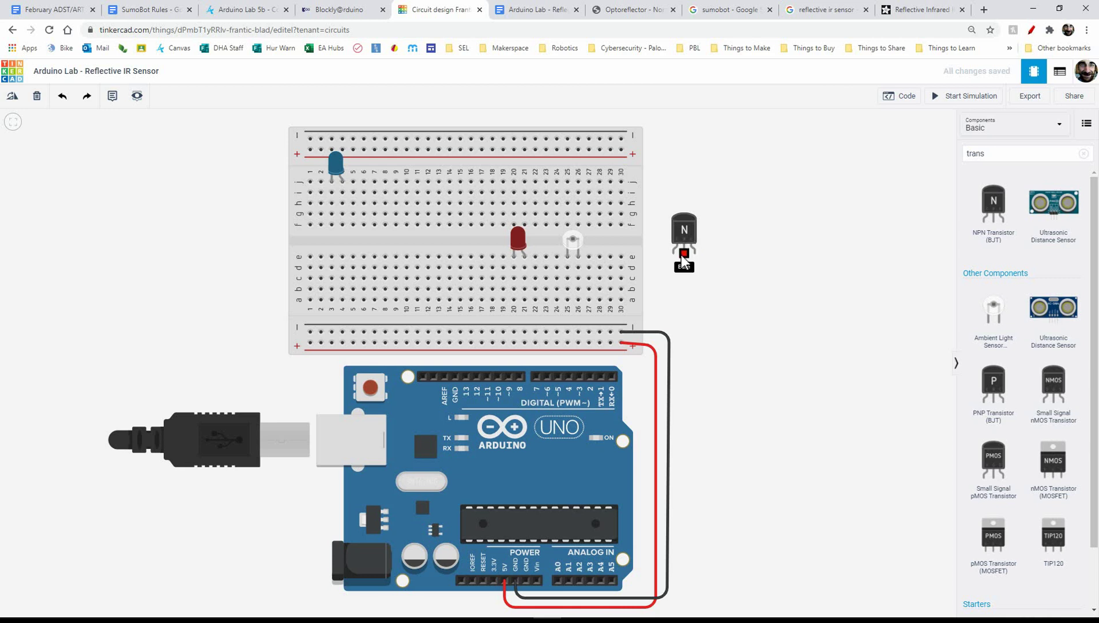
left_click(961, 96)
left_click(573, 241)
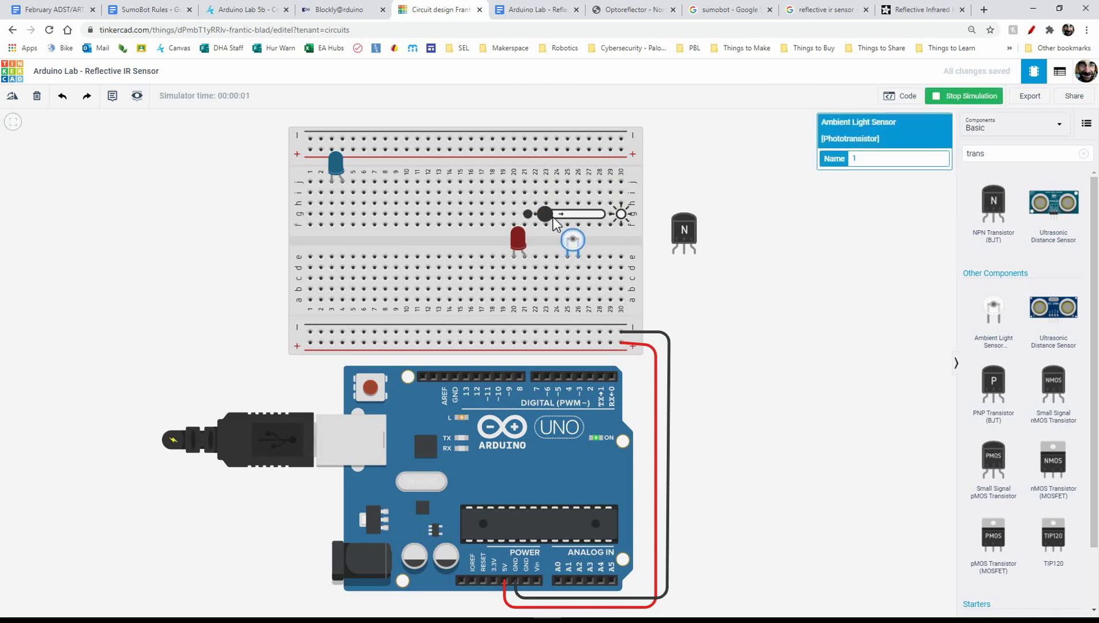
left_click_drag(551, 221, 627, 219)
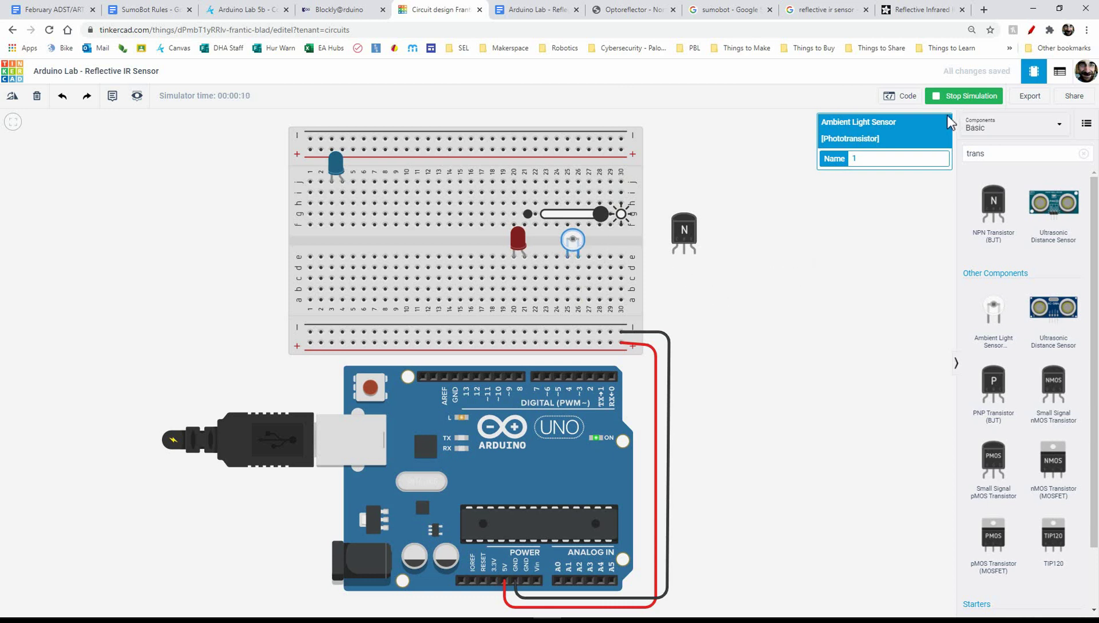
left_click(954, 96)
left_click_drag(700, 256, 765, 250)
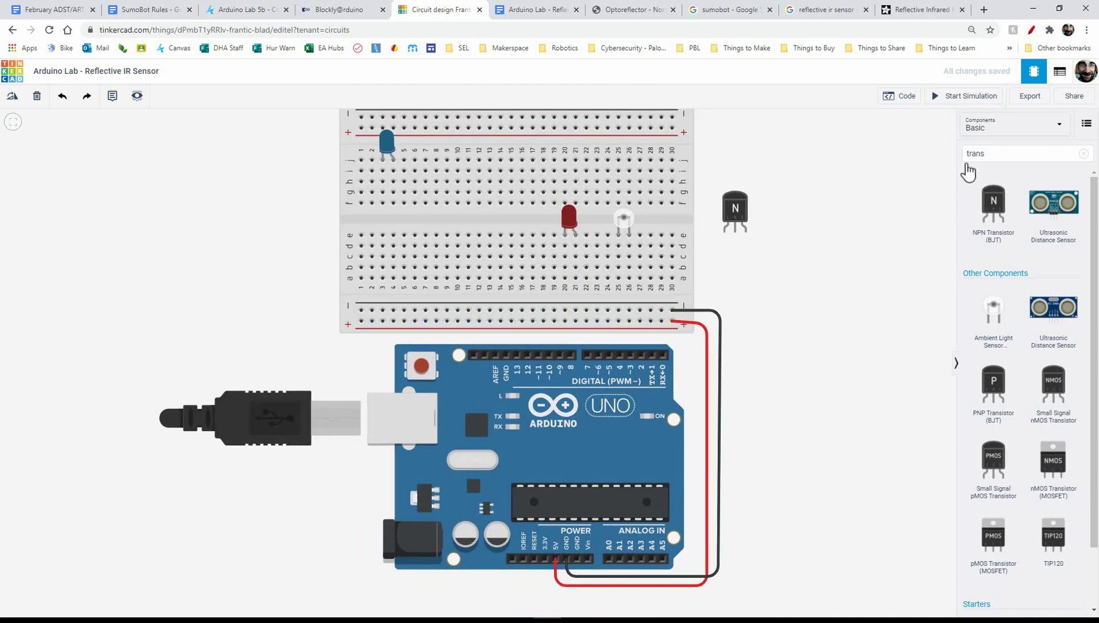
Search 'resis' and add a horizontally rotated resistor by the red LED
left_click(981, 154)
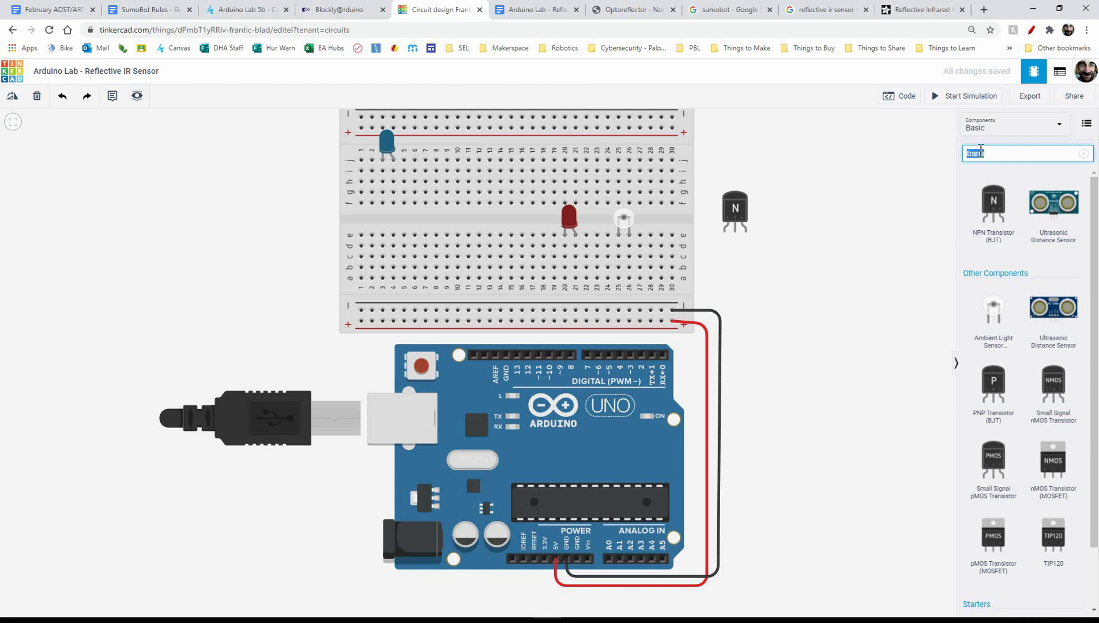
type("resis")
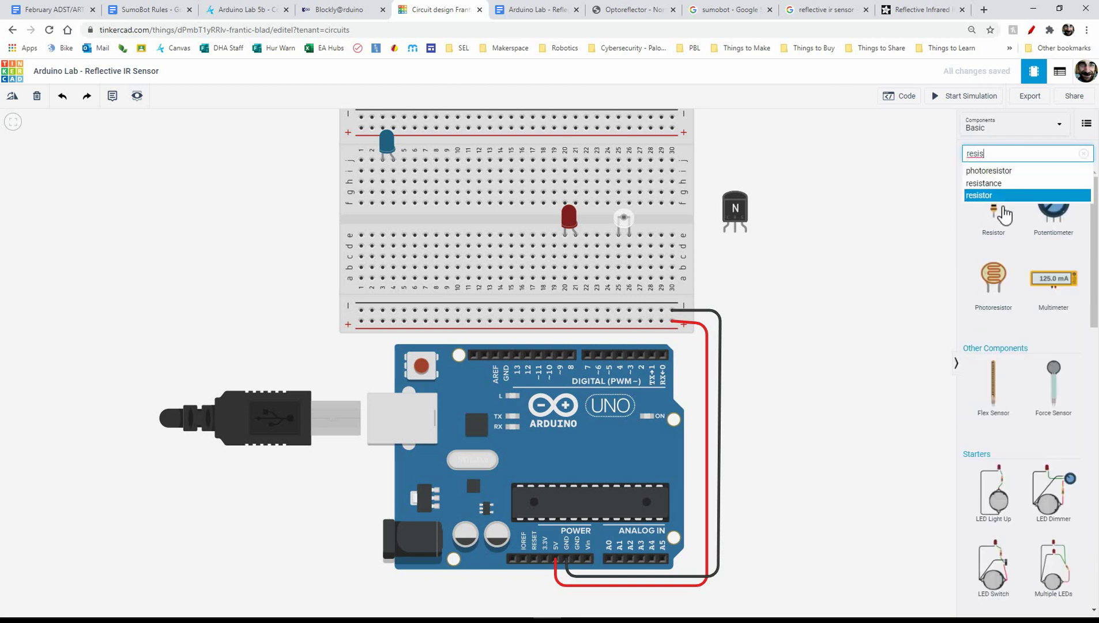
left_click_drag(963, 215, 552, 265)
key("r")
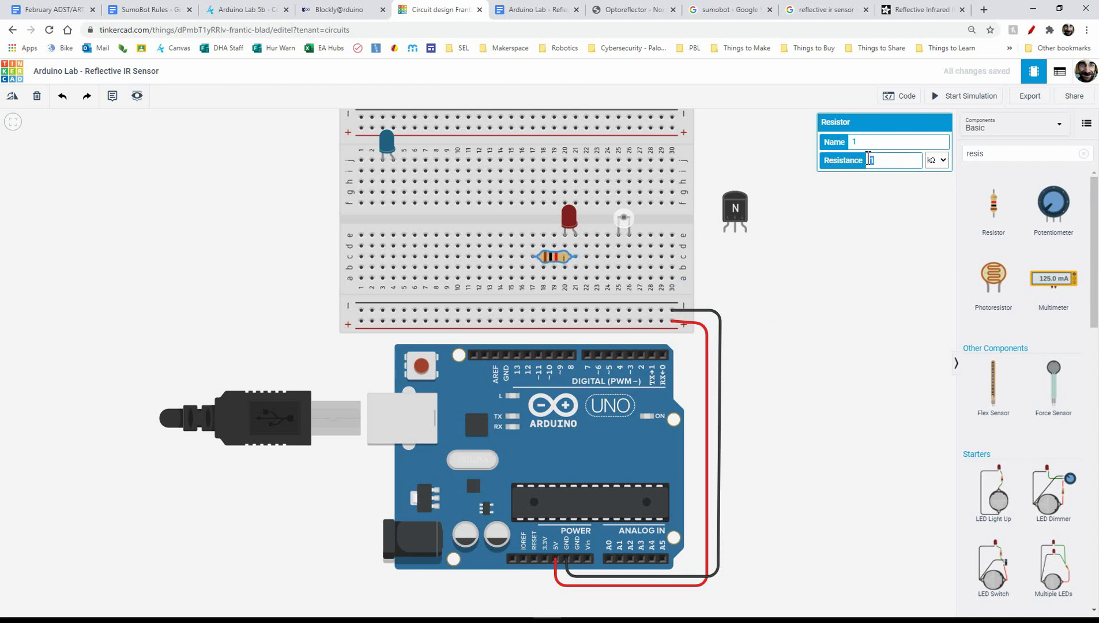
Check the sensor product page for values and set the resistor to 470 Ω
left_click(916, 9)
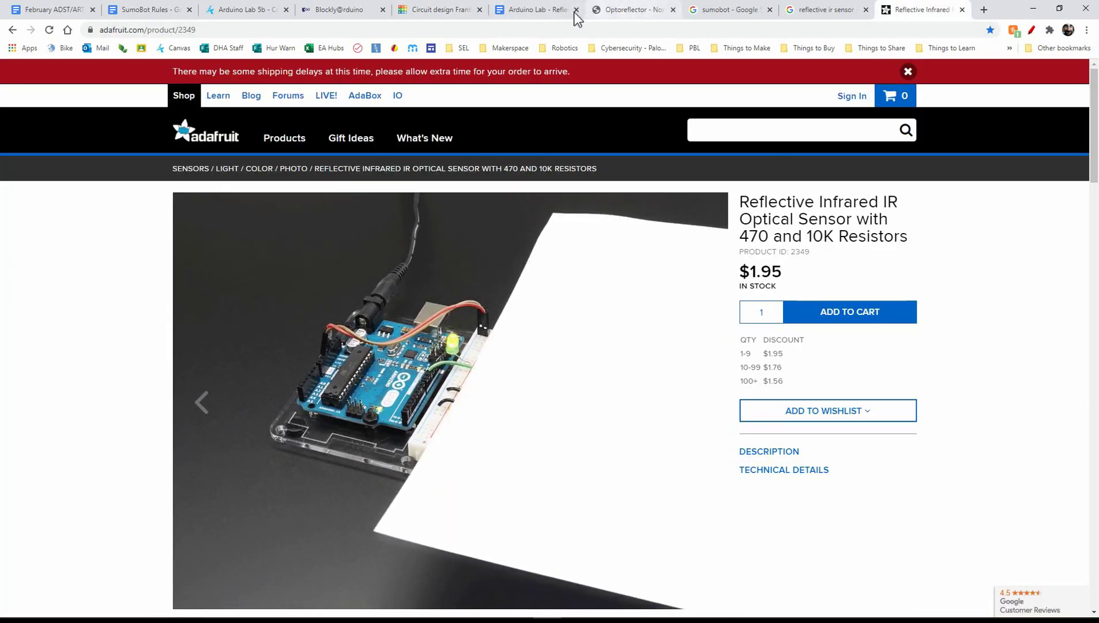
left_click(436, 10)
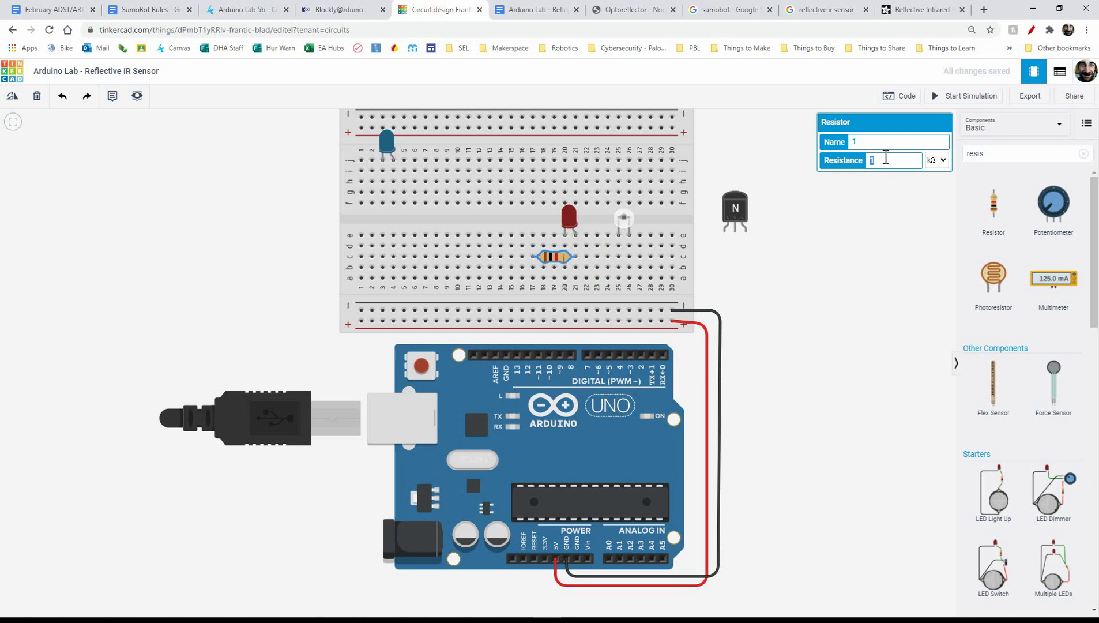
left_click(928, 9)
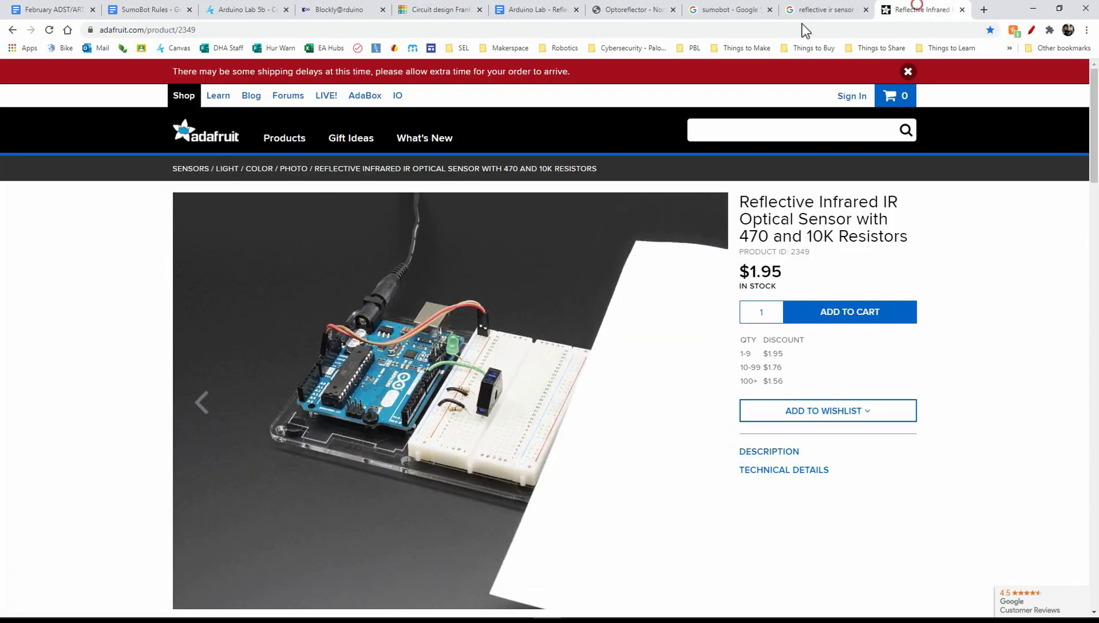
left_click(438, 10)
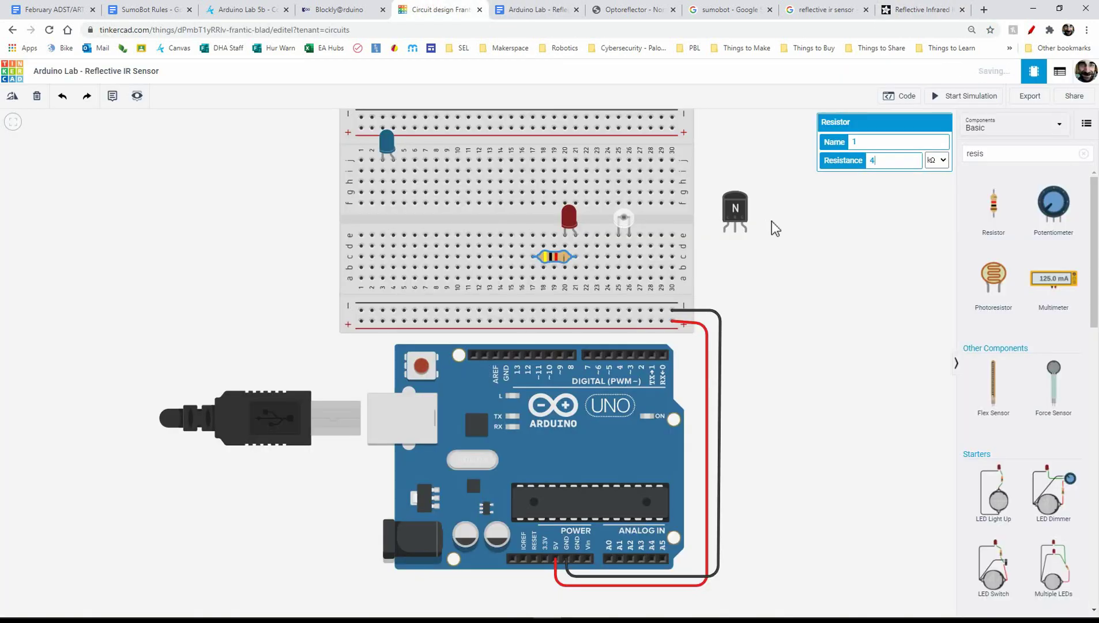
left_click(939, 160)
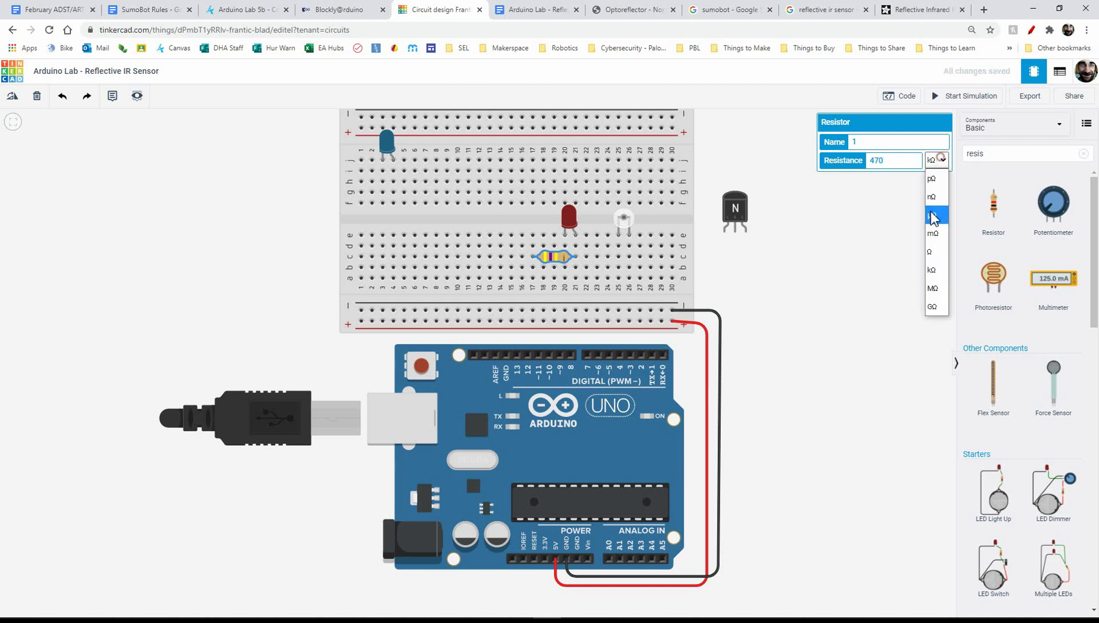
left_click(936, 250)
left_click(834, 306)
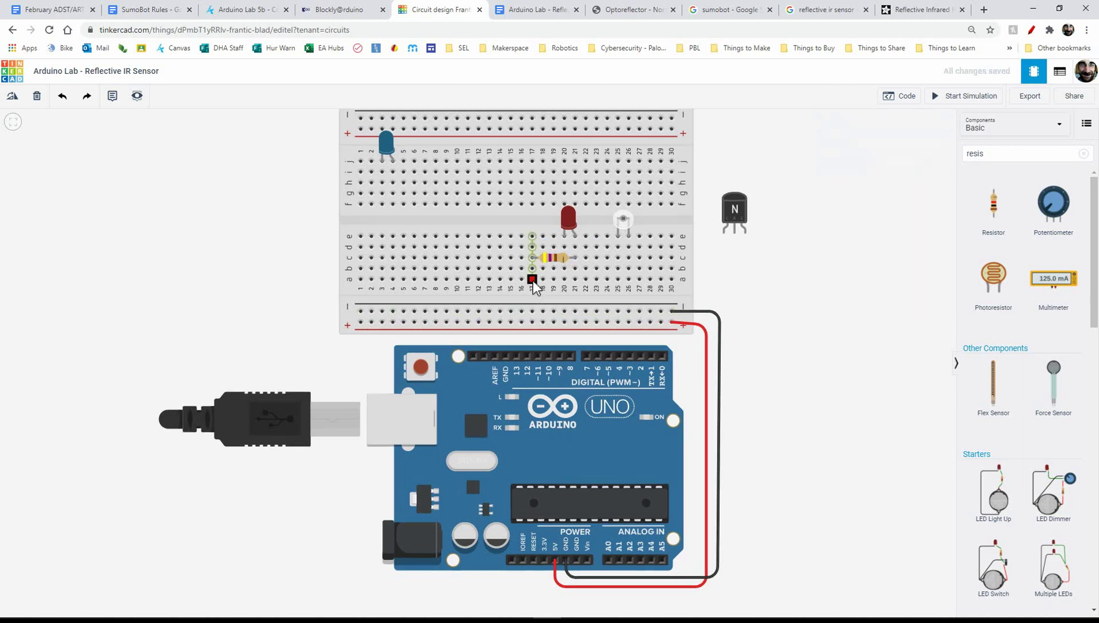
Wire the resistor's right end to the ground rail and its left end to pin 12 in red
left_click(566, 279)
left_click(565, 311)
left_click(530, 280)
left_click(516, 355)
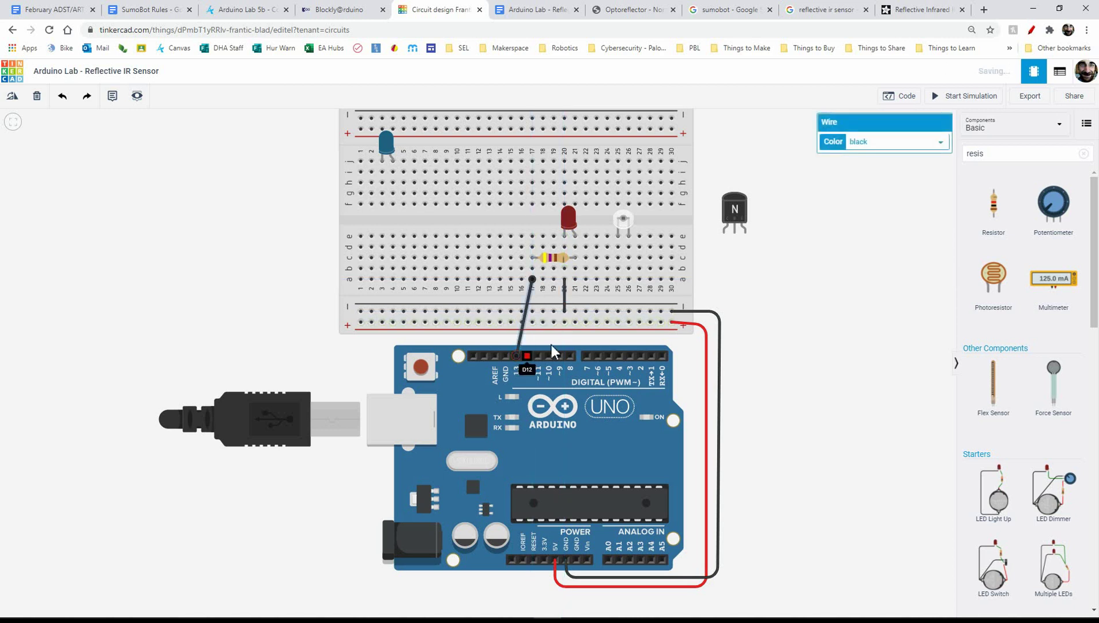
key("2")
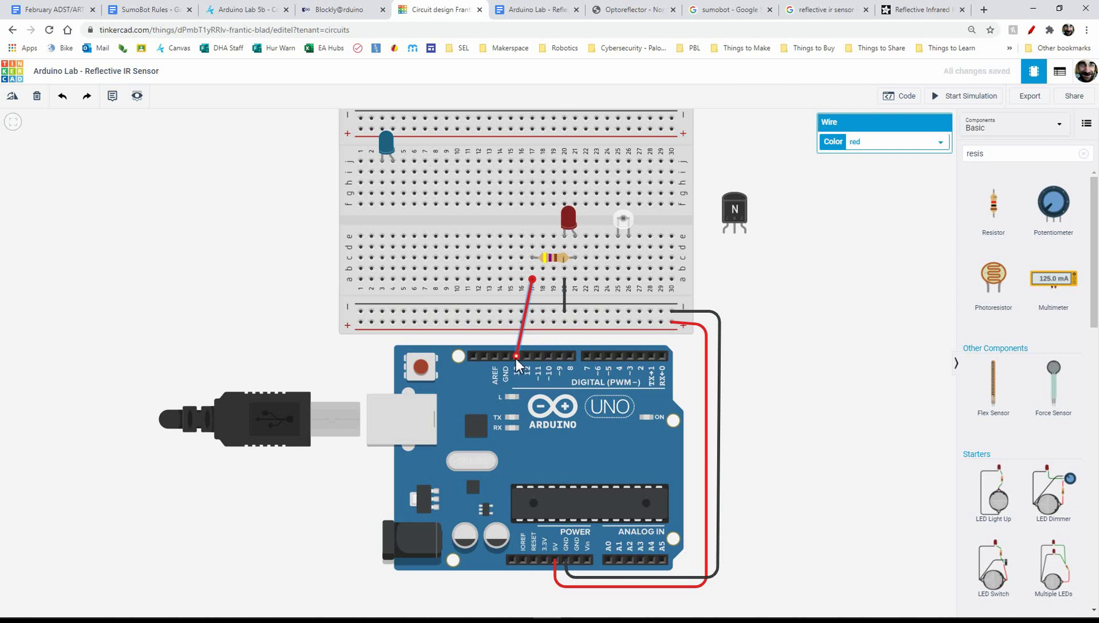
left_click(761, 341)
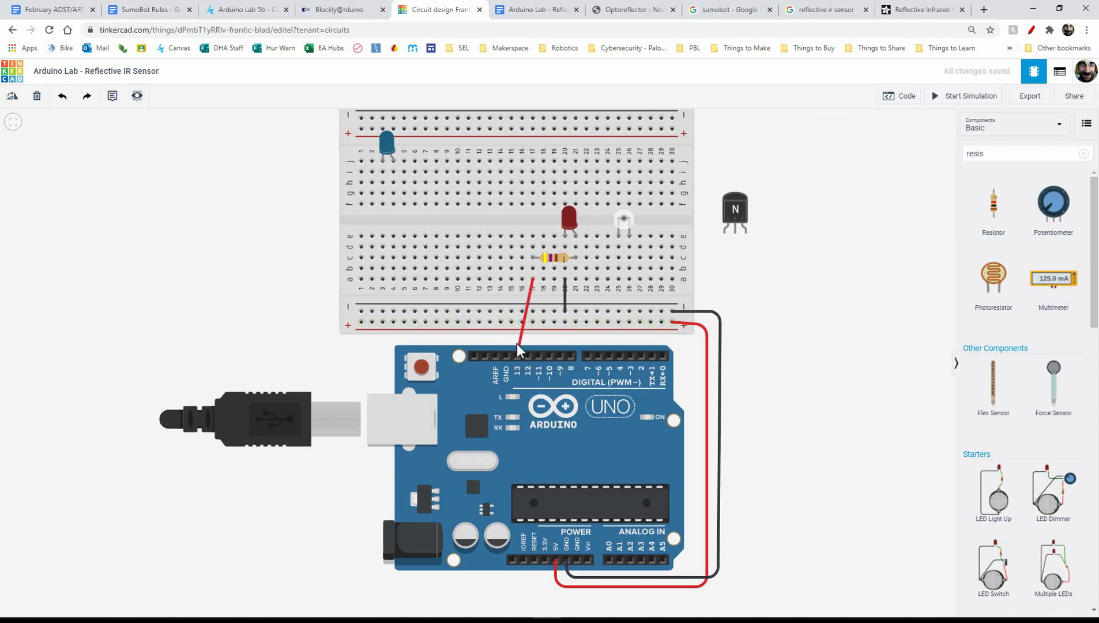
left_click_drag(518, 349, 527, 355)
left_click(882, 283)
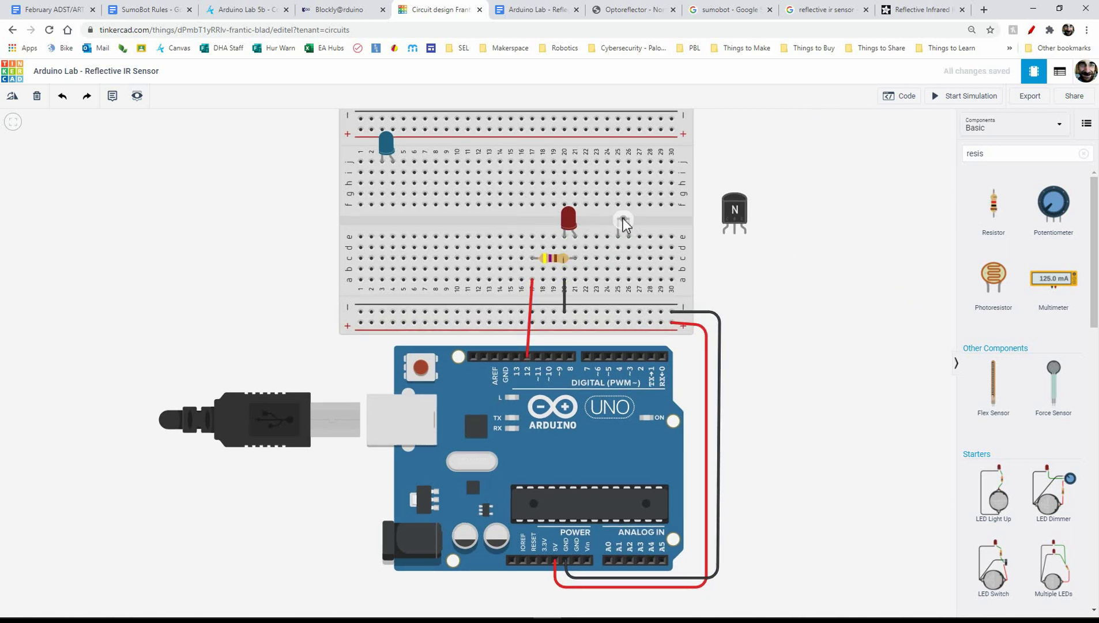
Add a 10 kΩ resistor at column 26, with a red wire from the positive rail to a25
left_click_drag(993, 206, 753, 281)
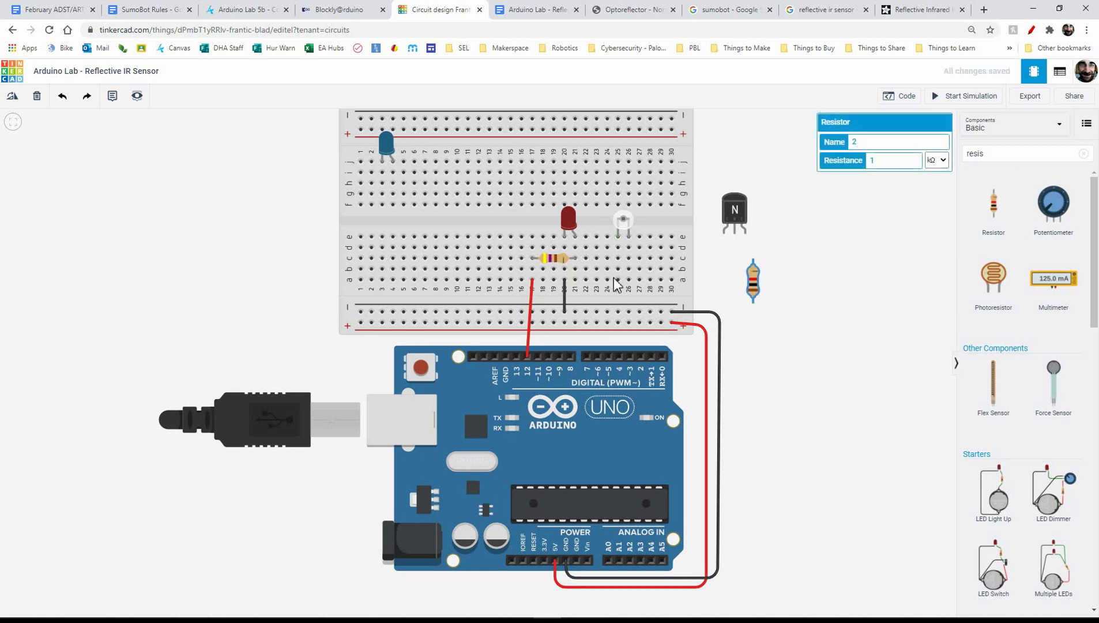
left_click(617, 322)
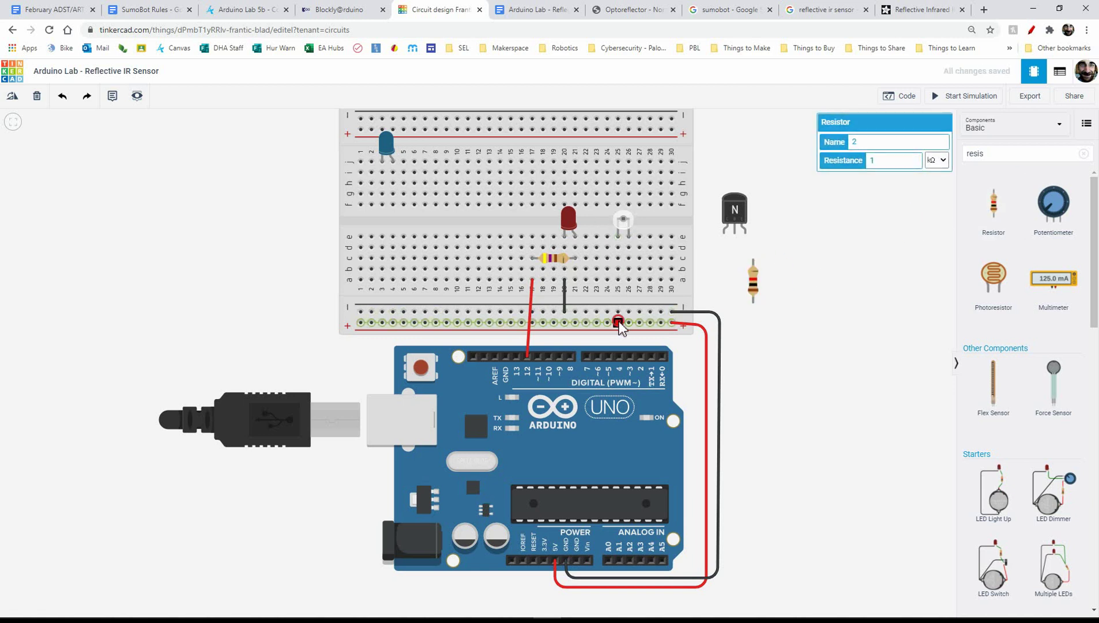
left_click(617, 279)
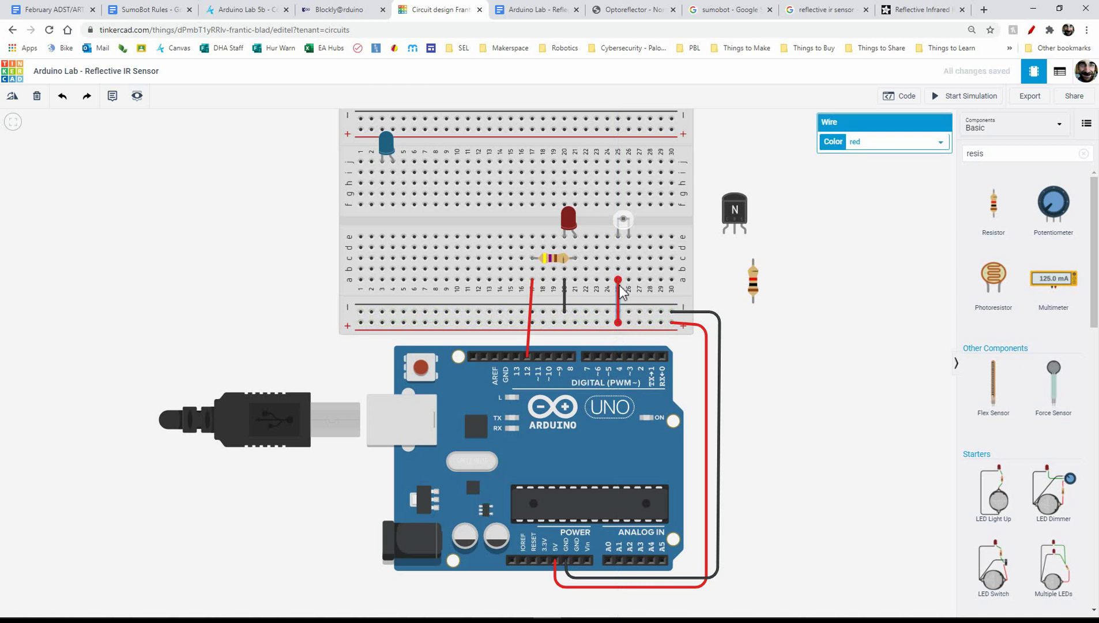
left_click_drag(754, 281, 633, 295)
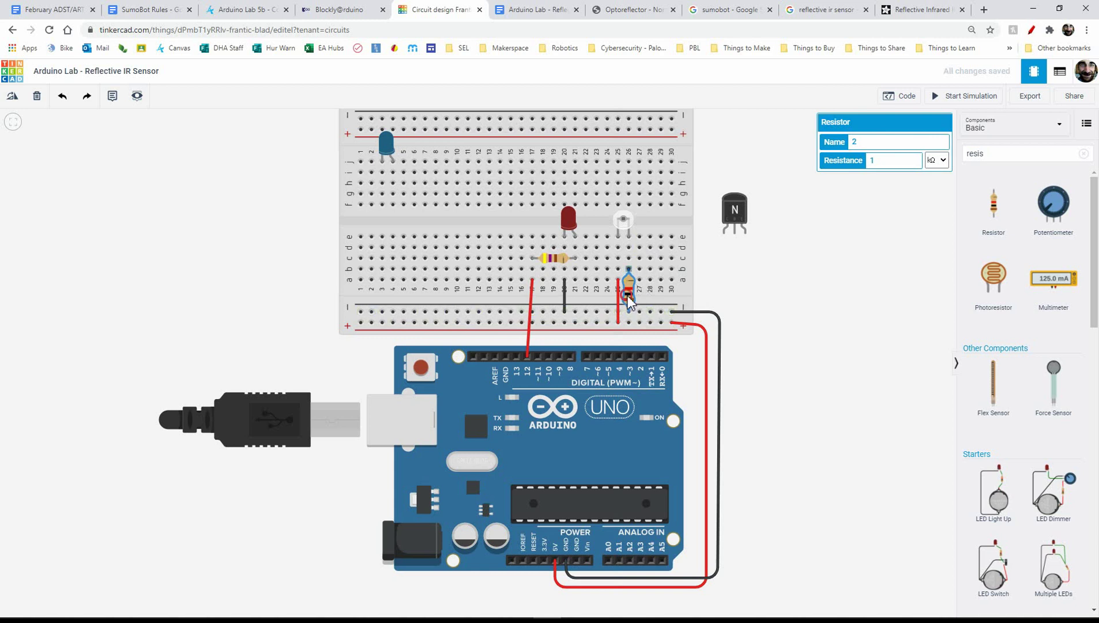
key("Escape")
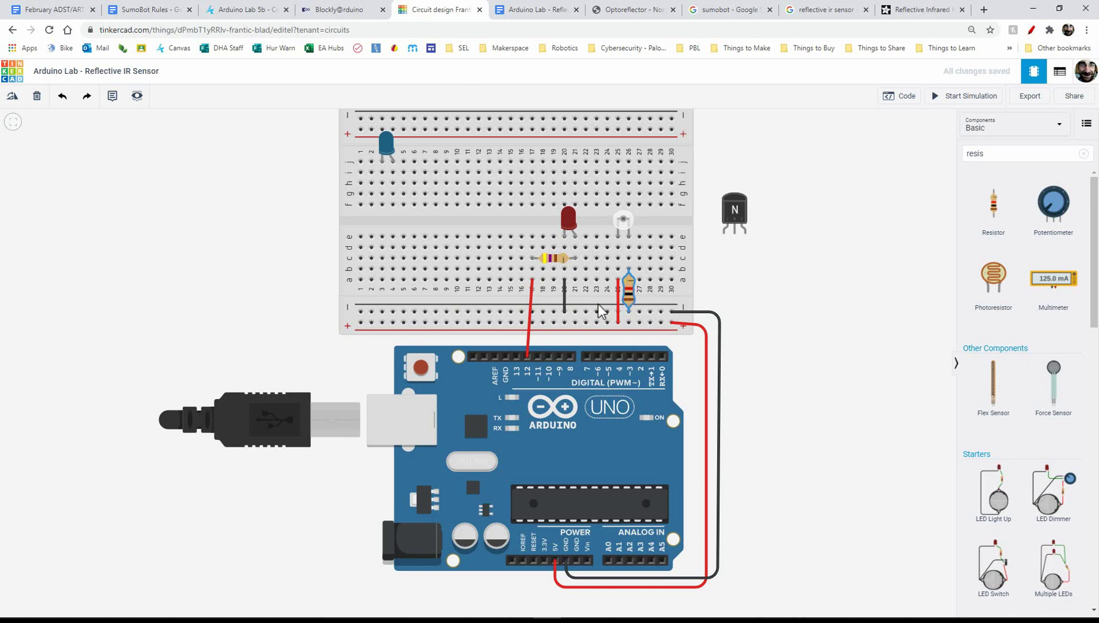
left_click(628, 291)
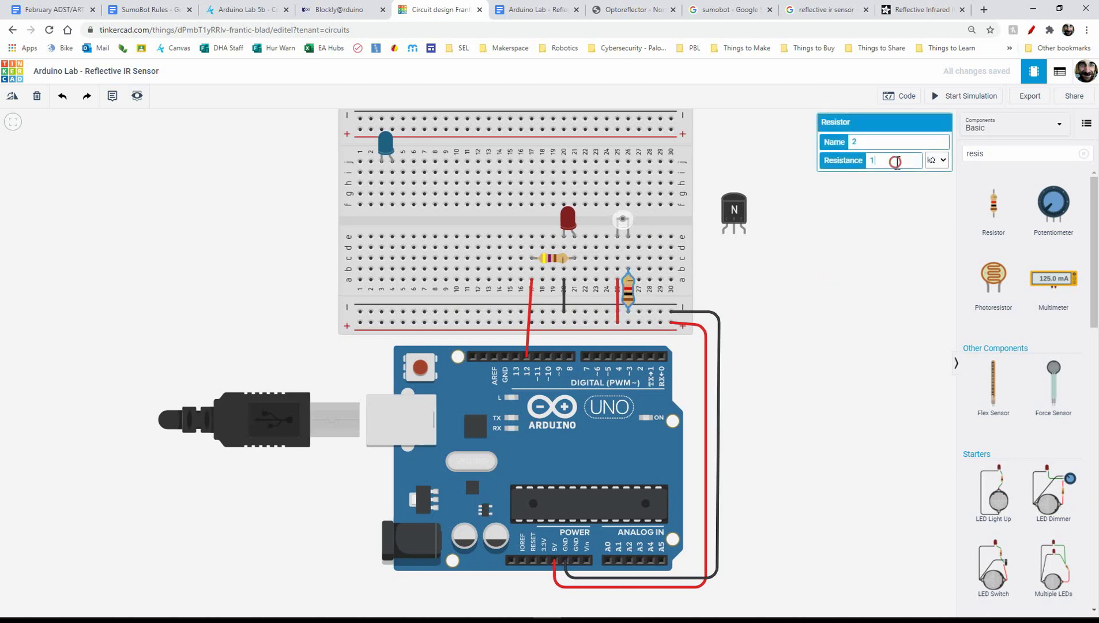
left_click(875, 234)
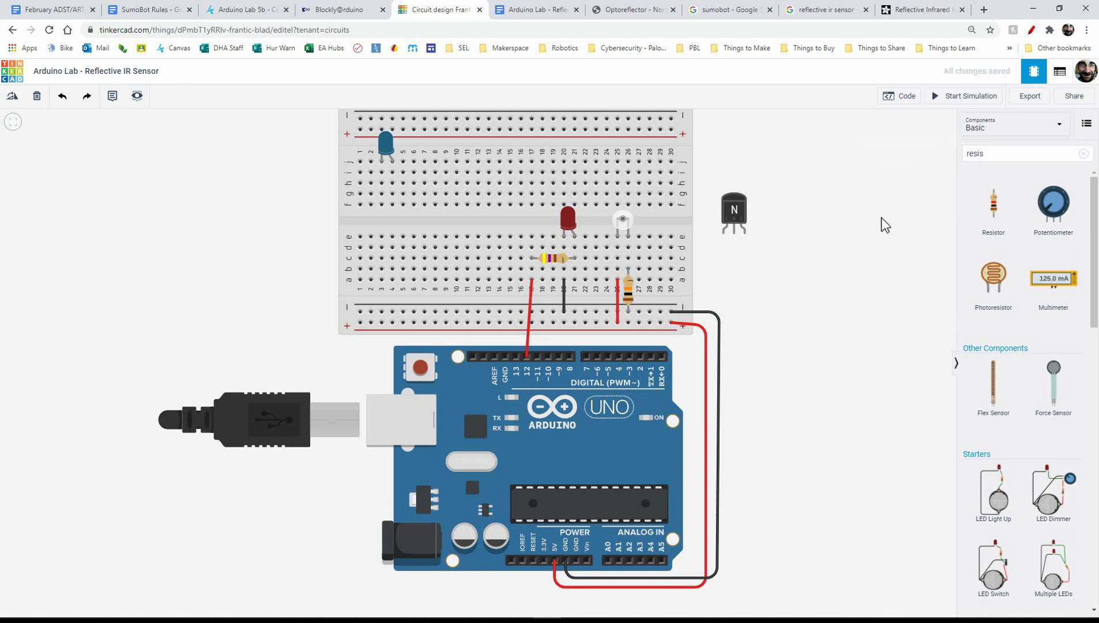
Run a yellow wire from the resistor's top to Arduino pin 11
left_click(629, 257)
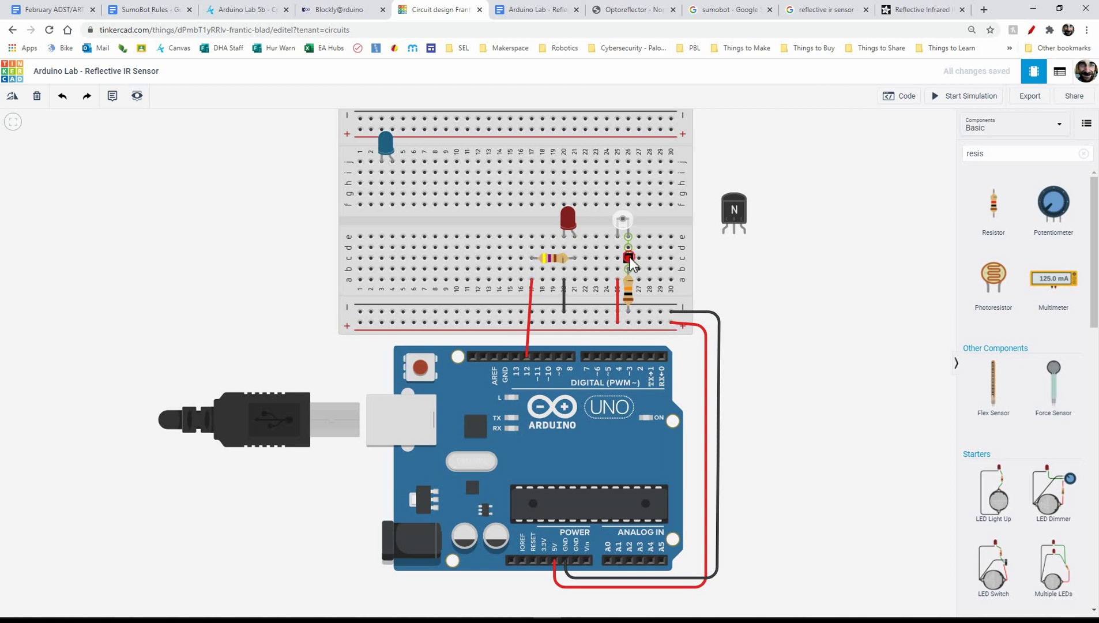
left_click(537, 357)
key("3")
key("4")
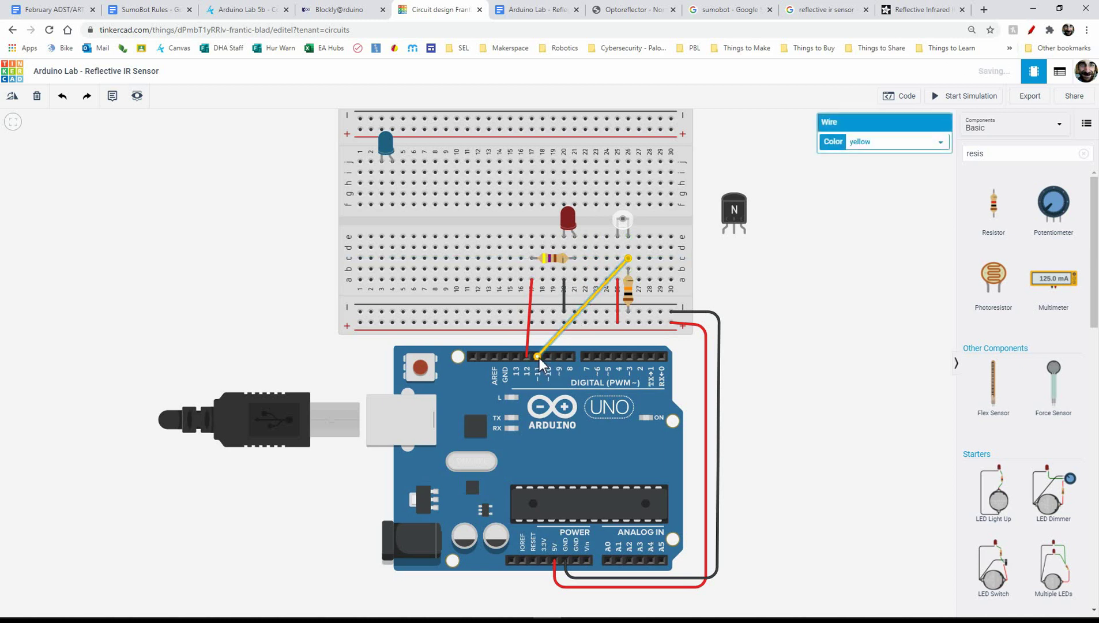
left_click(810, 282)
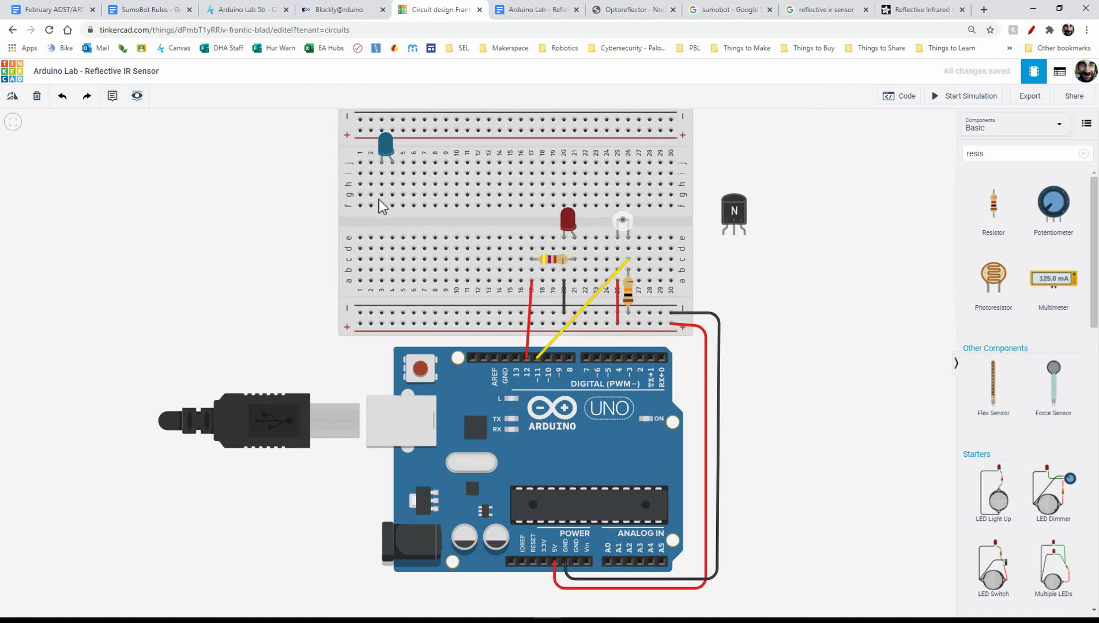
Add a third resistor near the blue LED and set it to 330 Ω
left_click_drag(993, 214, 279, 237)
left_click(385, 144)
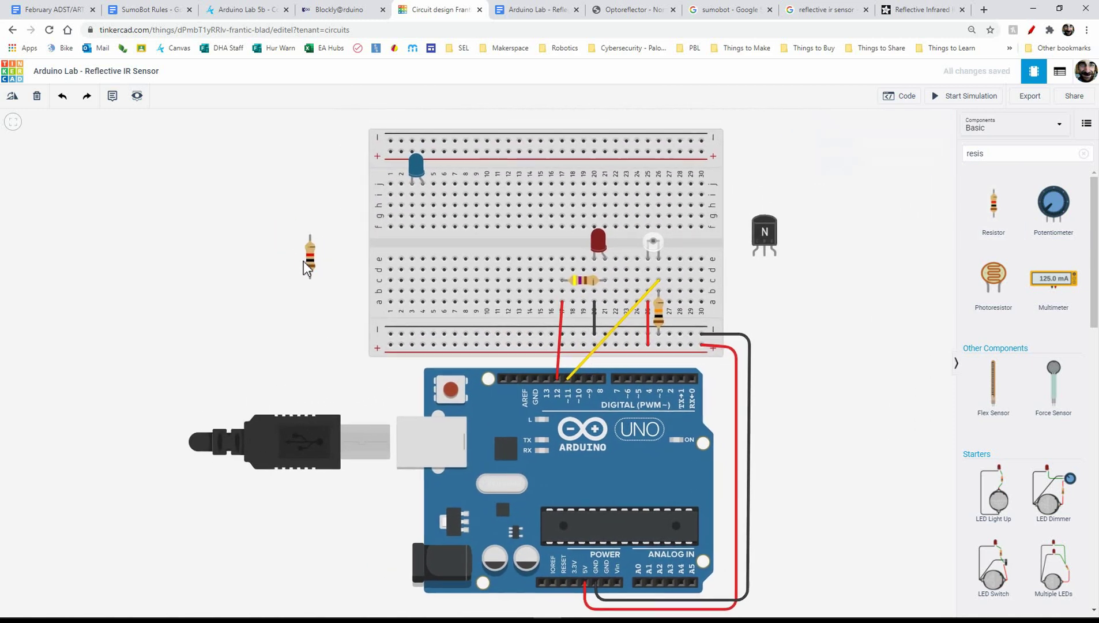
left_click_drag(308, 257, 423, 236)
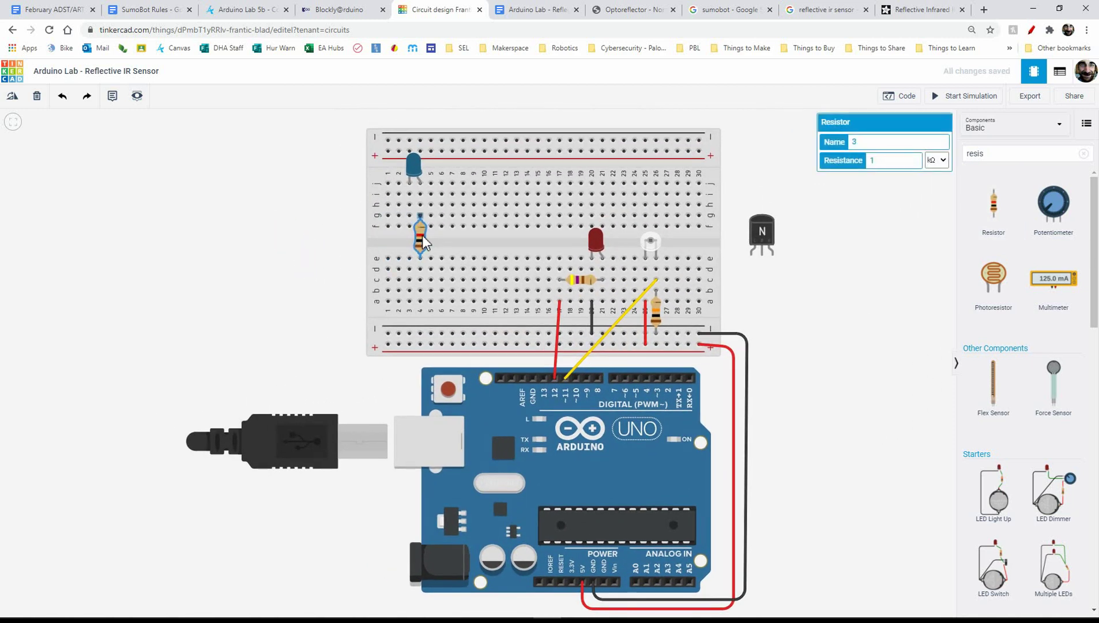
left_click(888, 161)
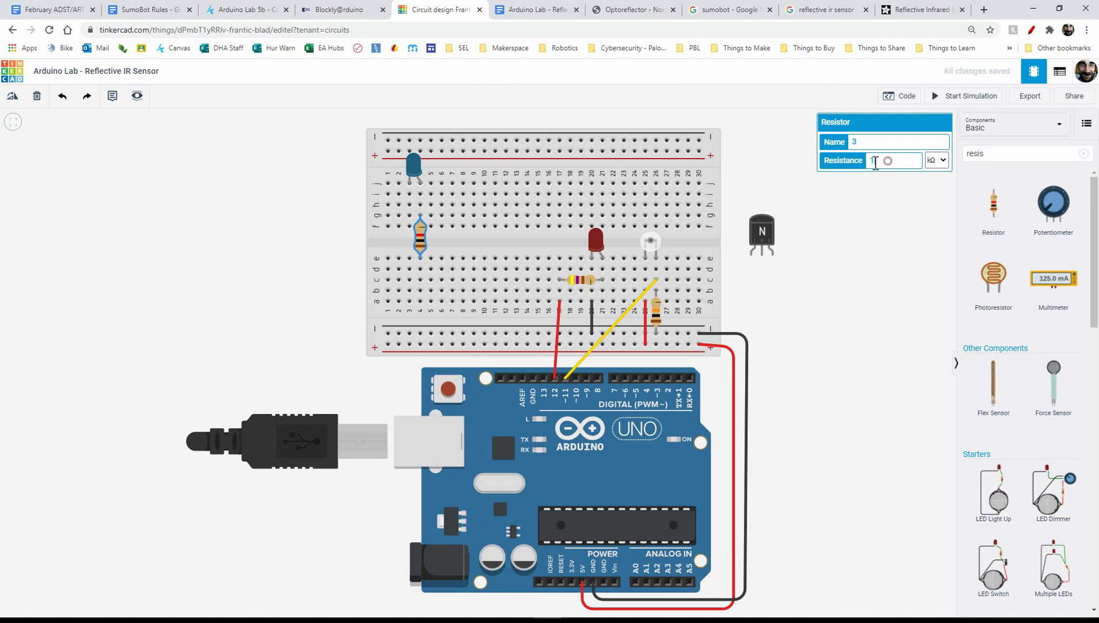
left_click(945, 160)
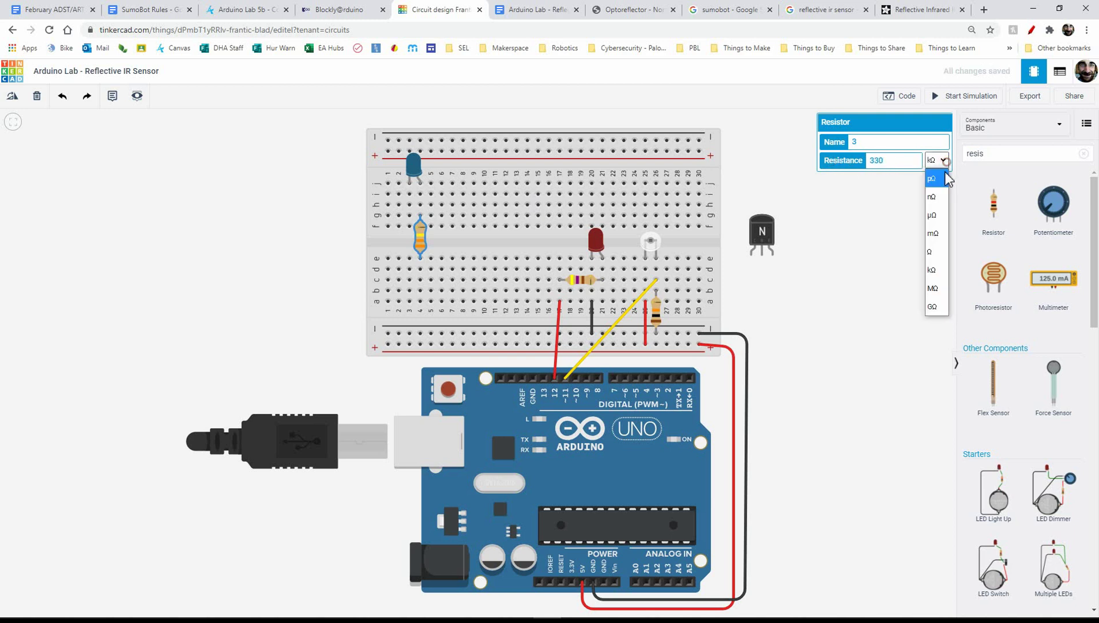
left_click(939, 252)
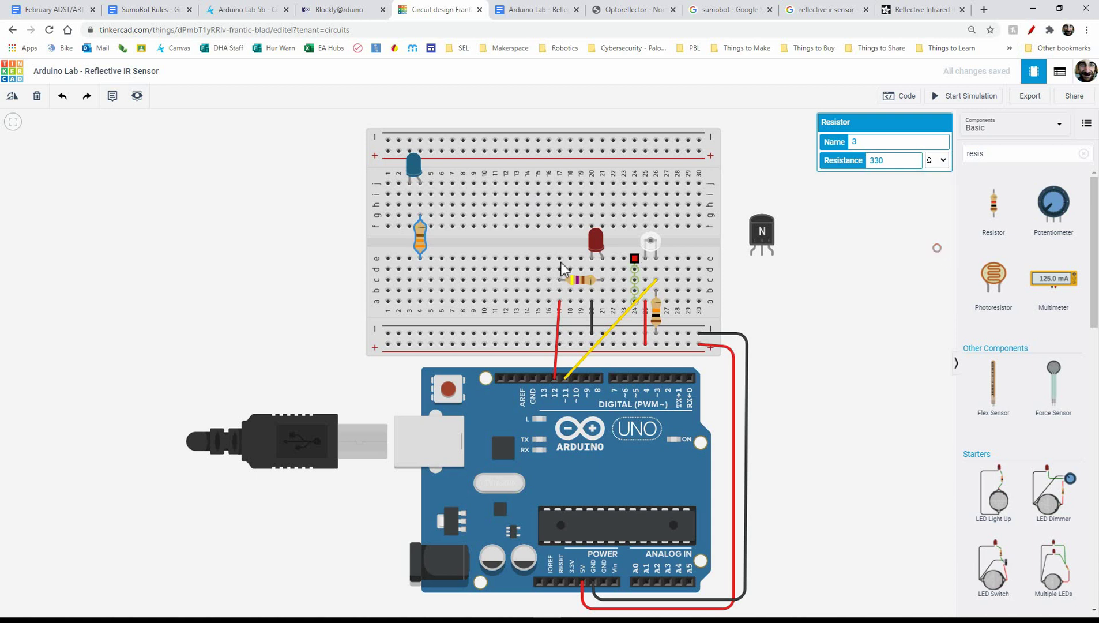
left_click(312, 277)
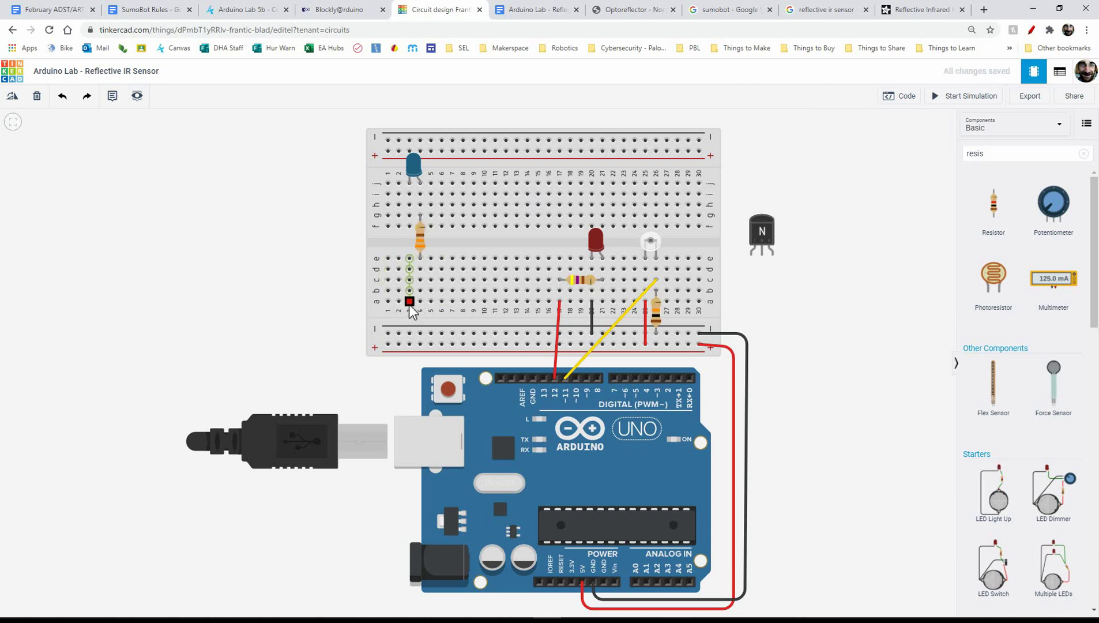
Draw a wire from column 3 to the negative rail and an orange wire from column 4 to pin 13
left_click(408, 225)
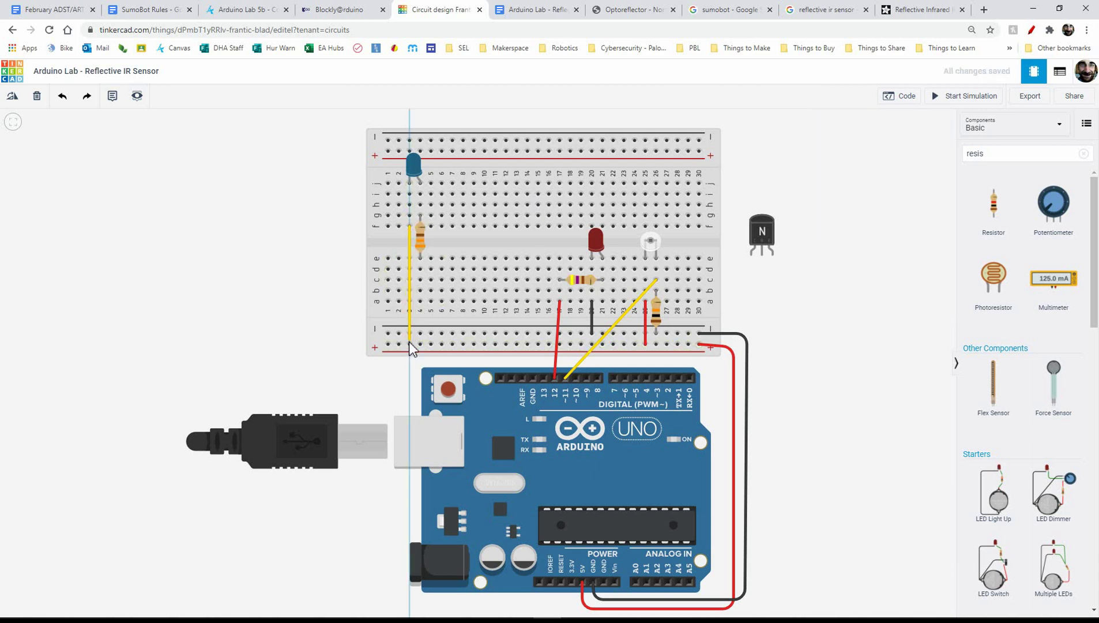
left_click(409, 333)
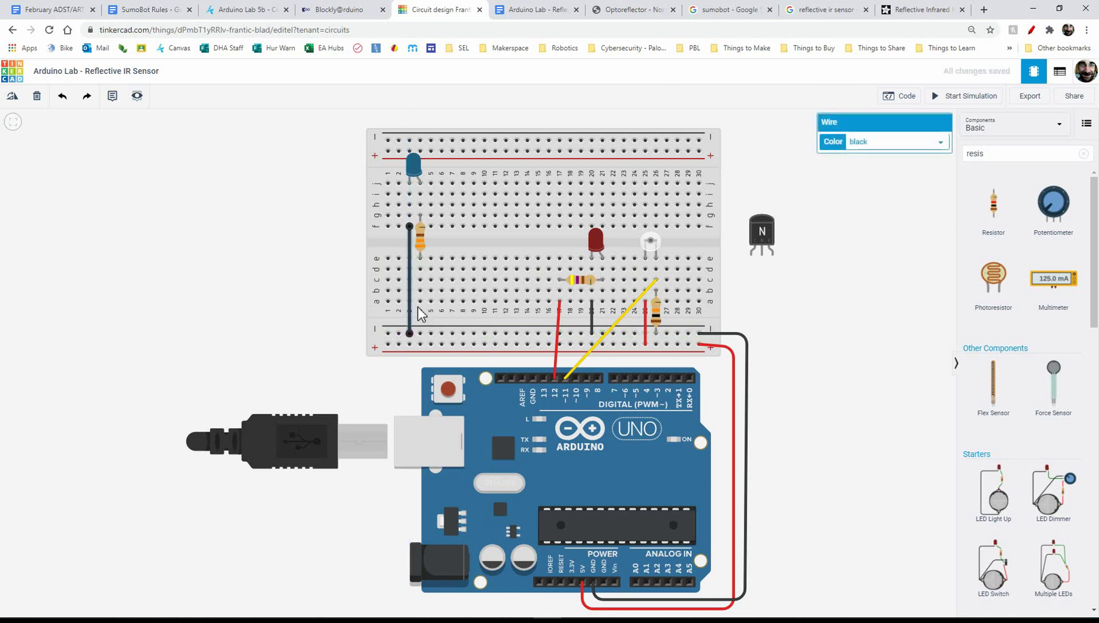
left_click(417, 304)
left_click(543, 378)
left_click(897, 384)
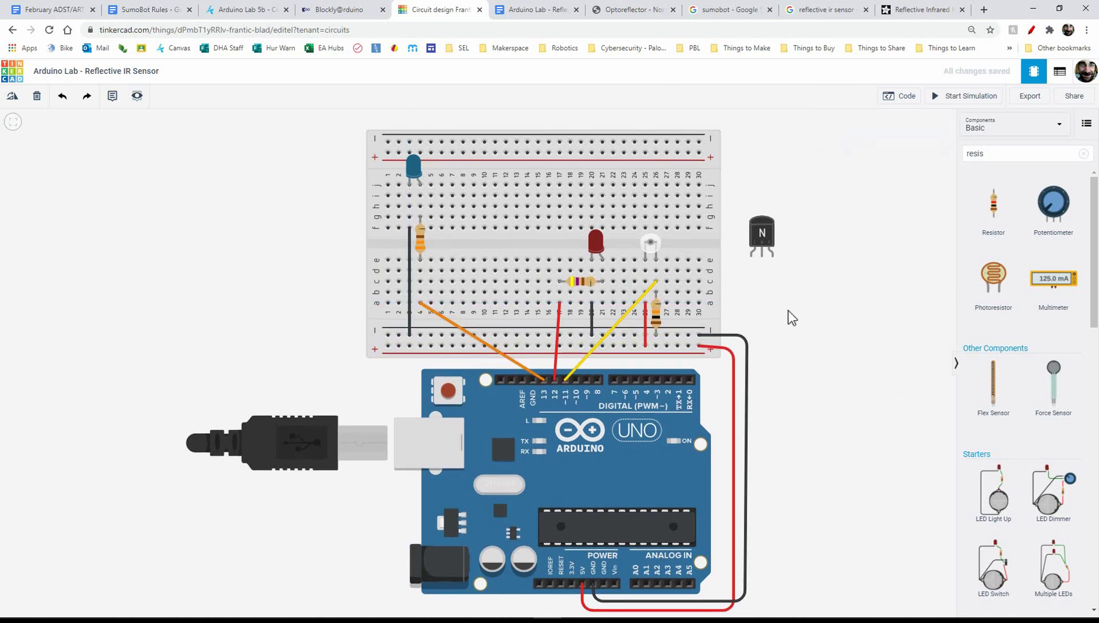
left_click_drag(845, 291, 800, 292)
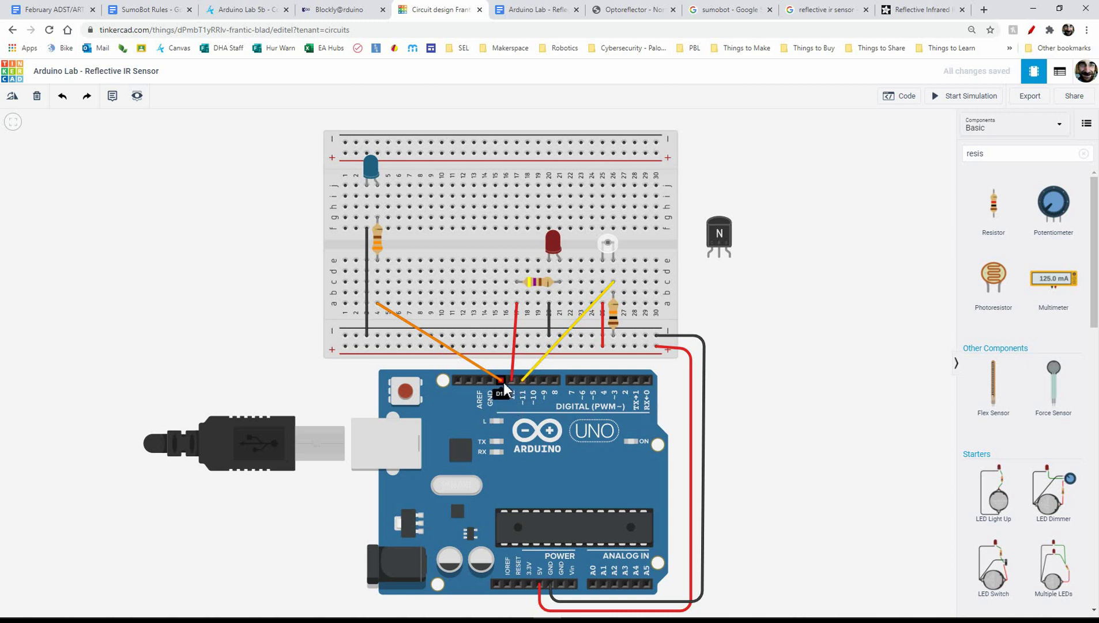
In Blockly@rduino, delete the motor program and put an if block inside a fresh Setup/loop
left_click(348, 11)
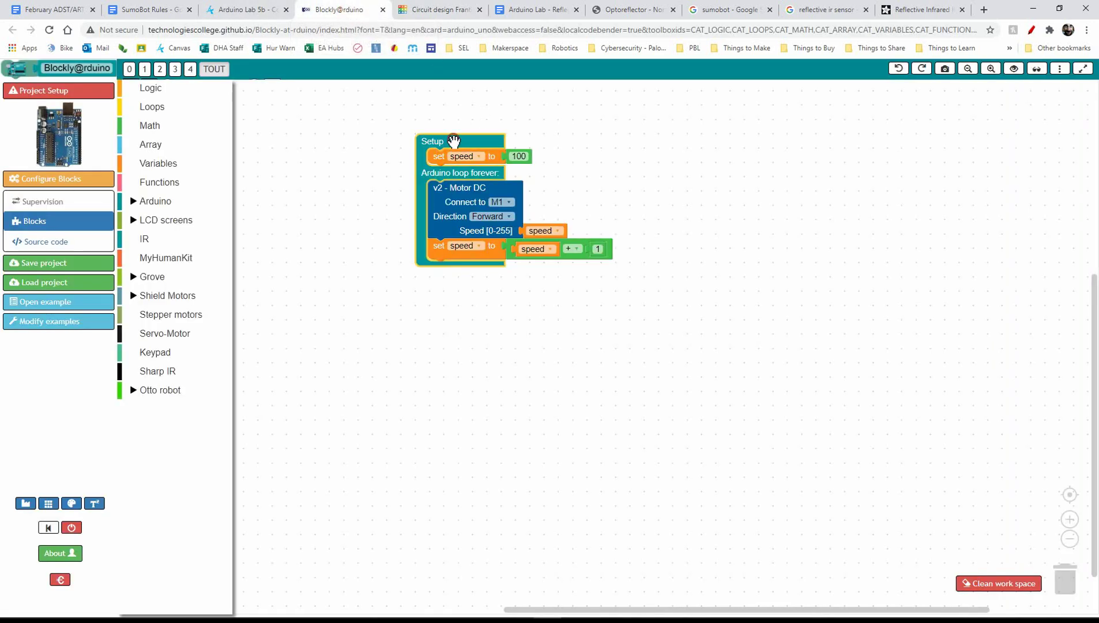
left_click_drag(455, 142, 526, 167)
left_click(173, 203)
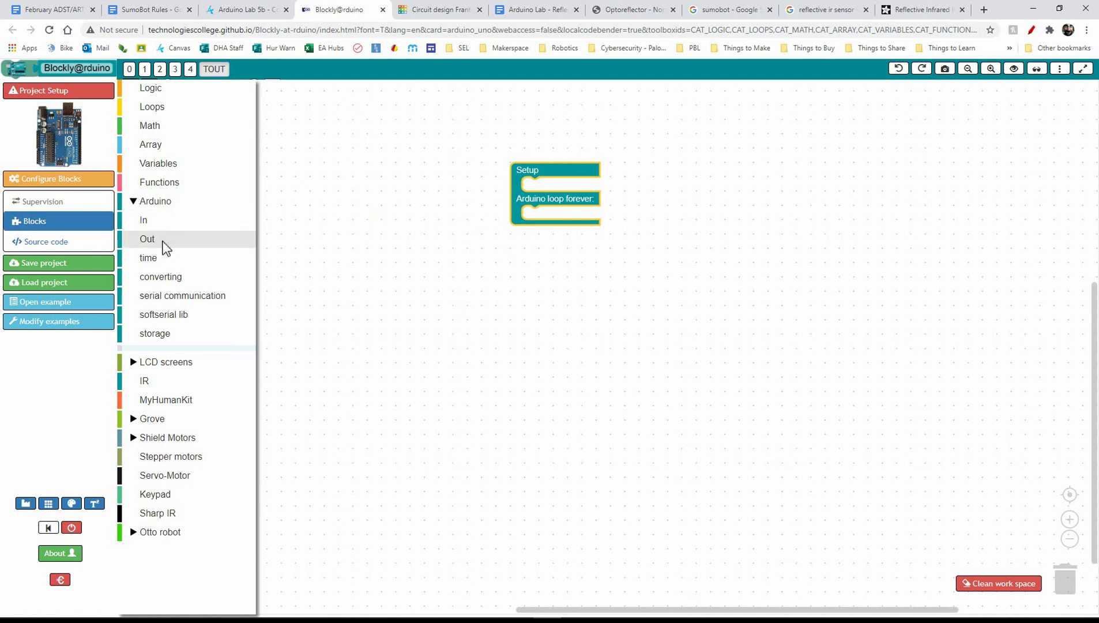
left_click(158, 108)
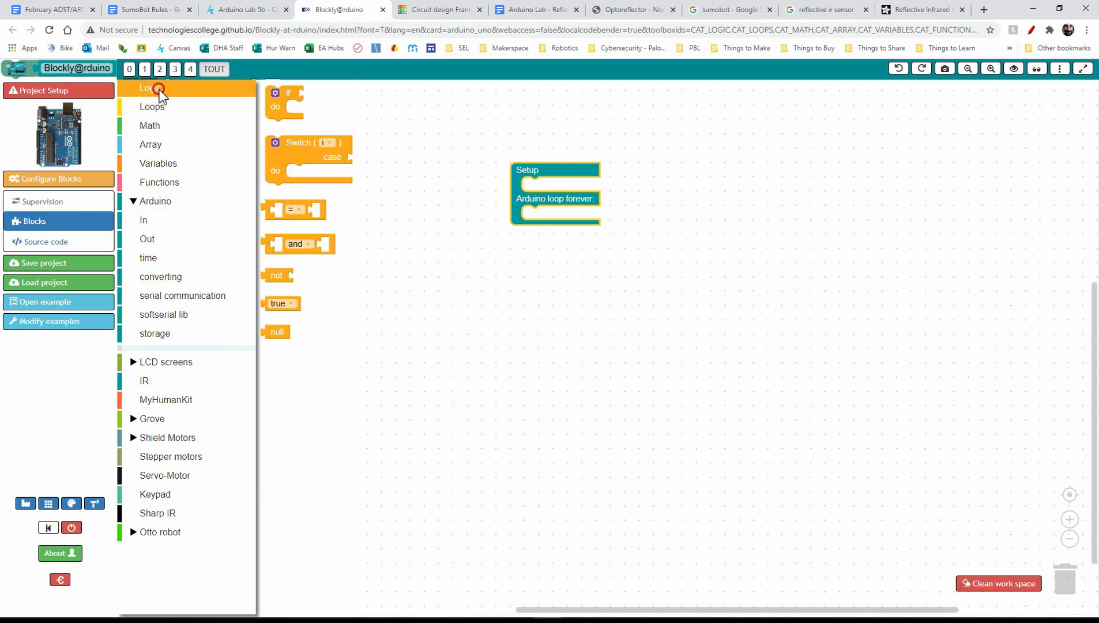
left_click_drag(272, 109, 462, 267)
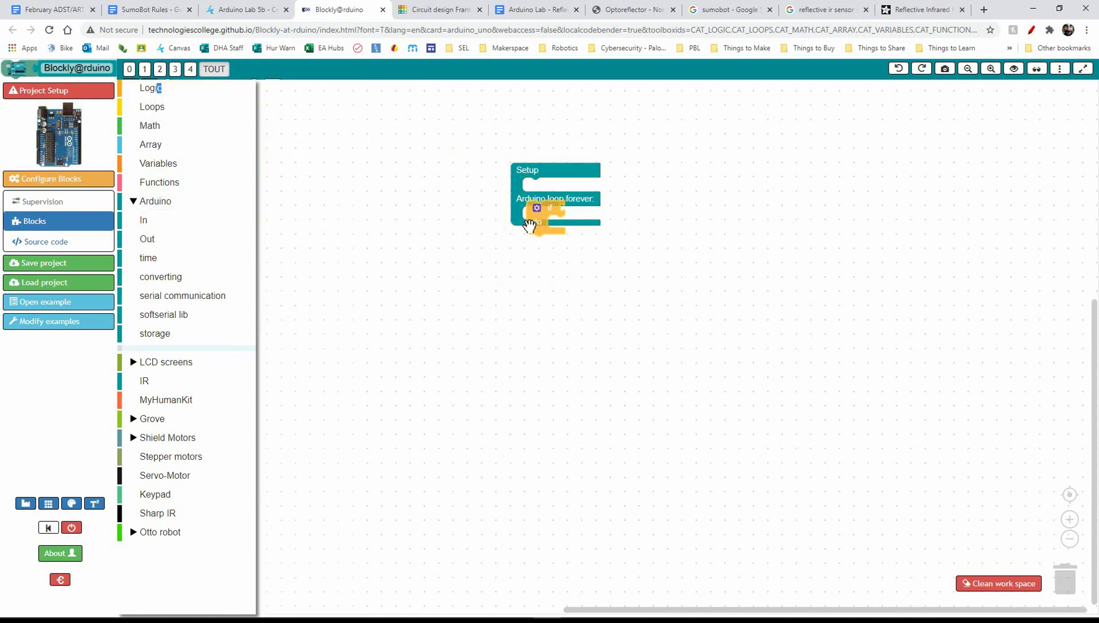
left_click_drag(529, 226, 541, 231)
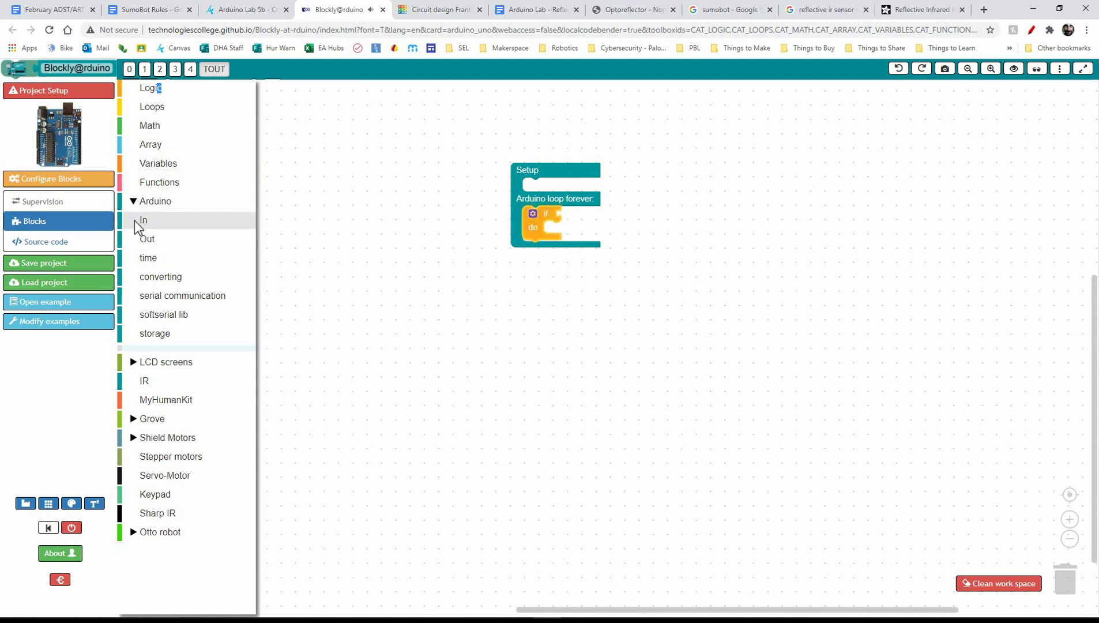
Add an equals comparison to the if condition with a digital pin logic state reading
left_click(165, 91)
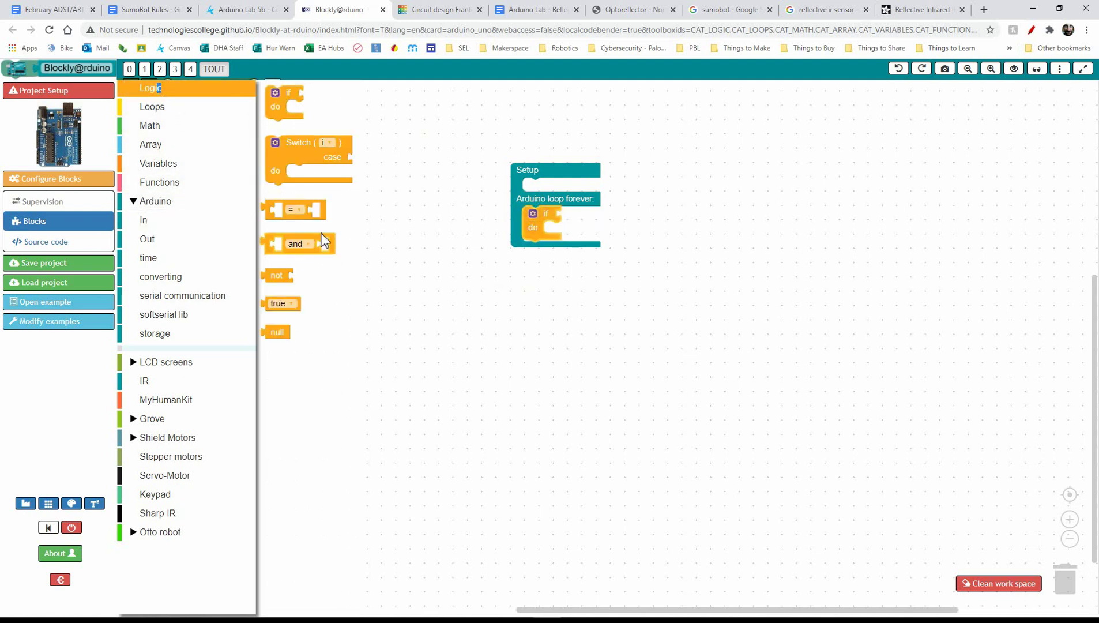
left_click_drag(319, 213, 624, 219)
left_click(150, 89)
left_click(164, 239)
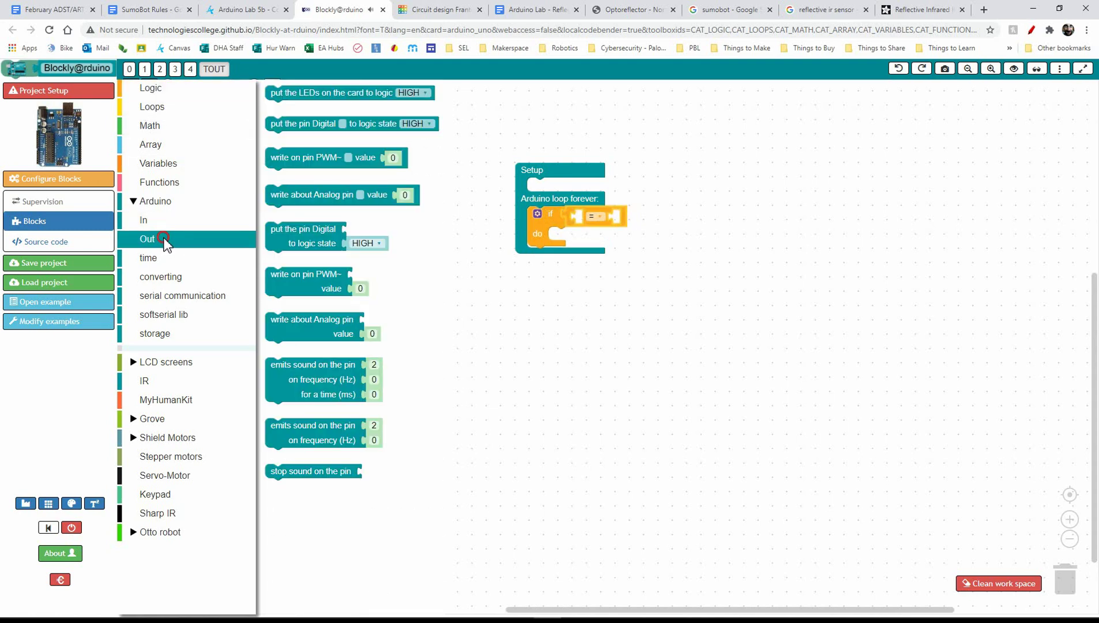
left_click(163, 222)
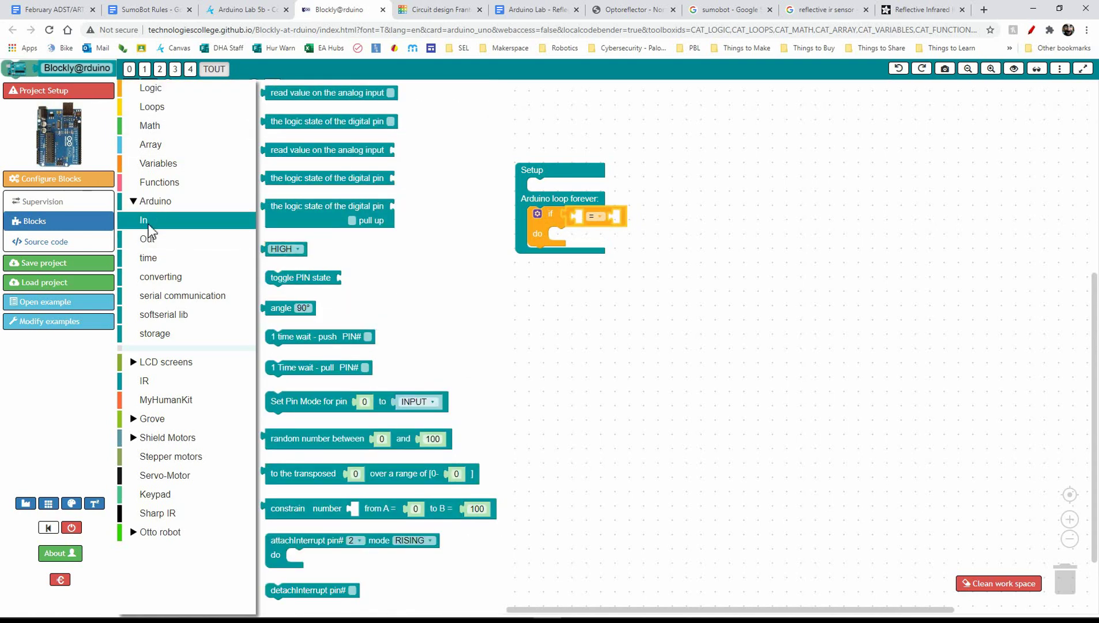
left_click(297, 125)
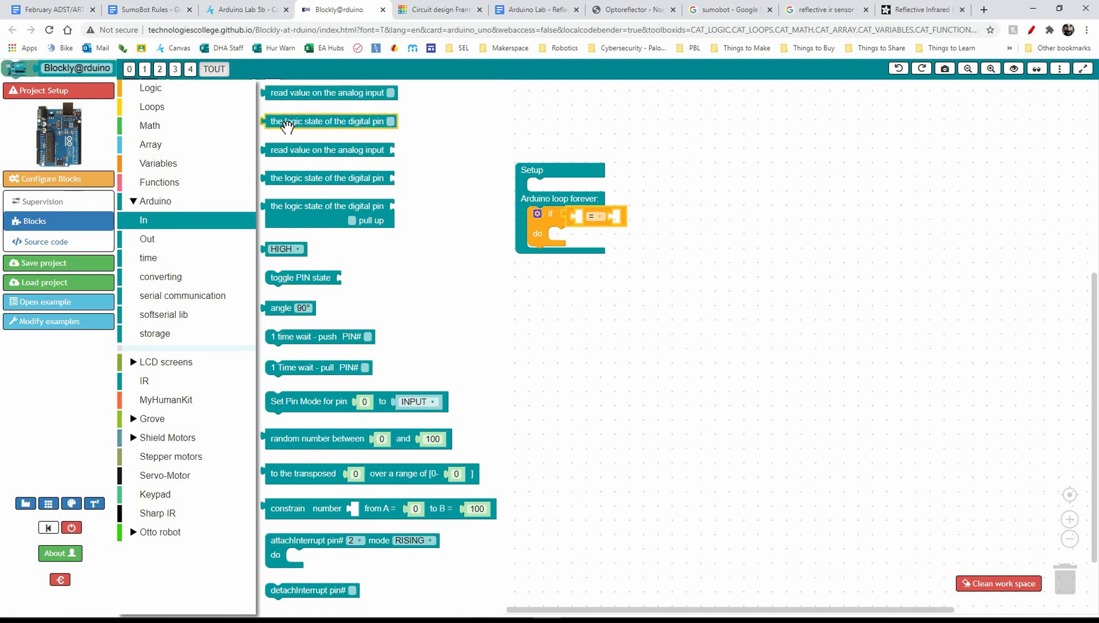
left_click_drag(365, 127, 669, 224)
After checking the circuit, make the pin reading the comparison's left side
left_click(441, 11)
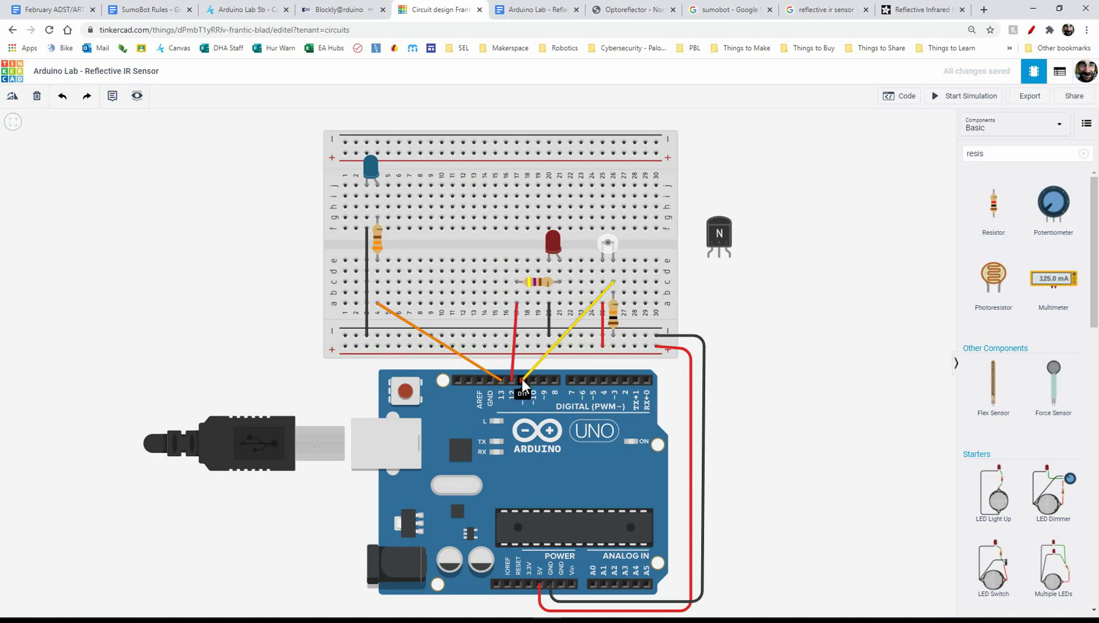
left_click(342, 9)
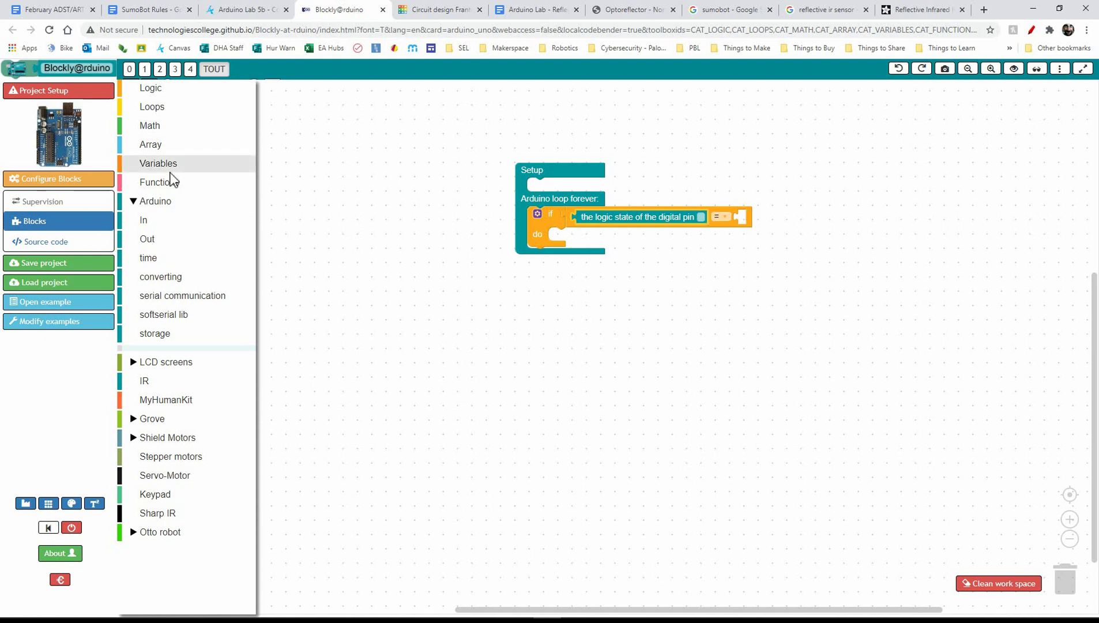
left_click(169, 127)
left_click_drag(270, 93, 744, 222)
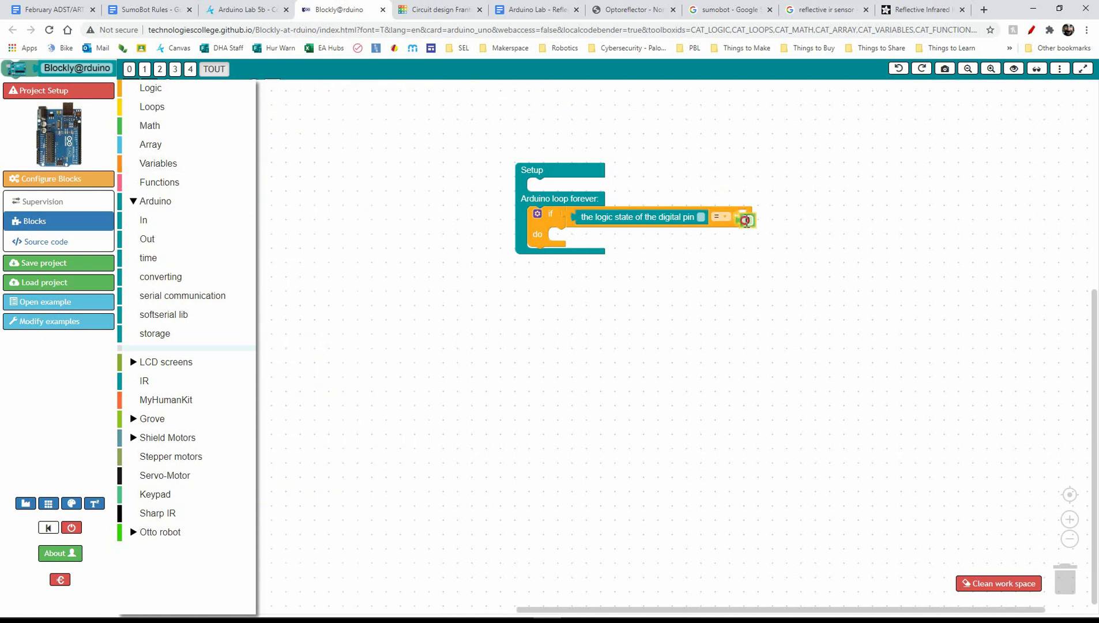
key("ctrl+z")
left_click_drag(643, 229, 633, 222)
left_click_drag(744, 218, 52, 248)
Put HIGH on the comparison's right side and set the read pin to 11
left_click(146, 207)
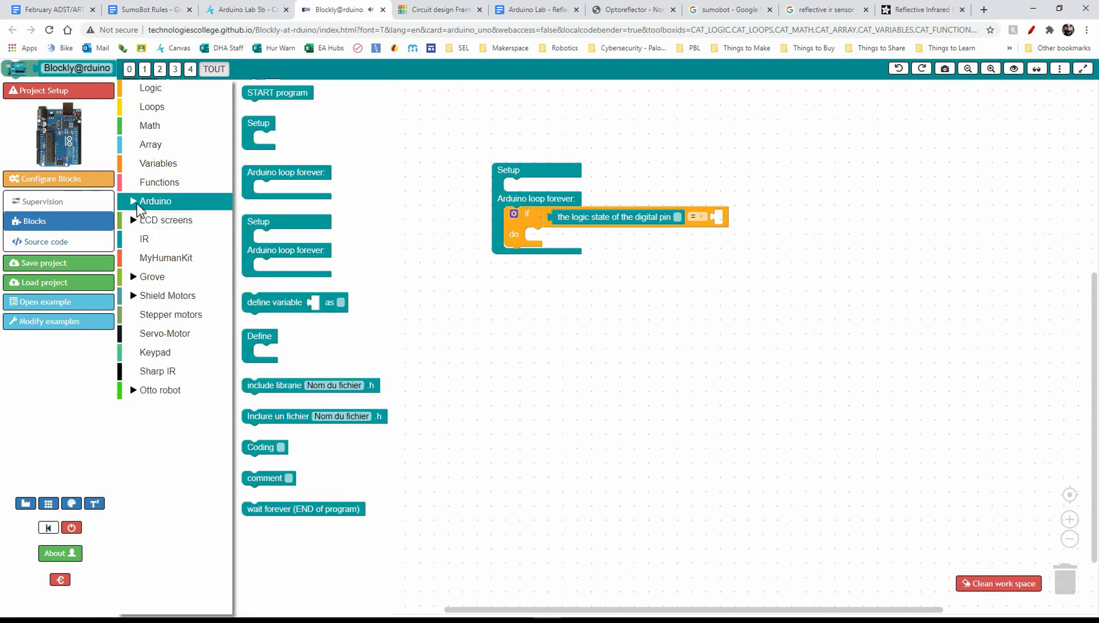
left_click(135, 202)
left_click(142, 219)
left_click_drag(288, 282, 790, 226)
left_click(702, 216)
type("11")
left_click(716, 255)
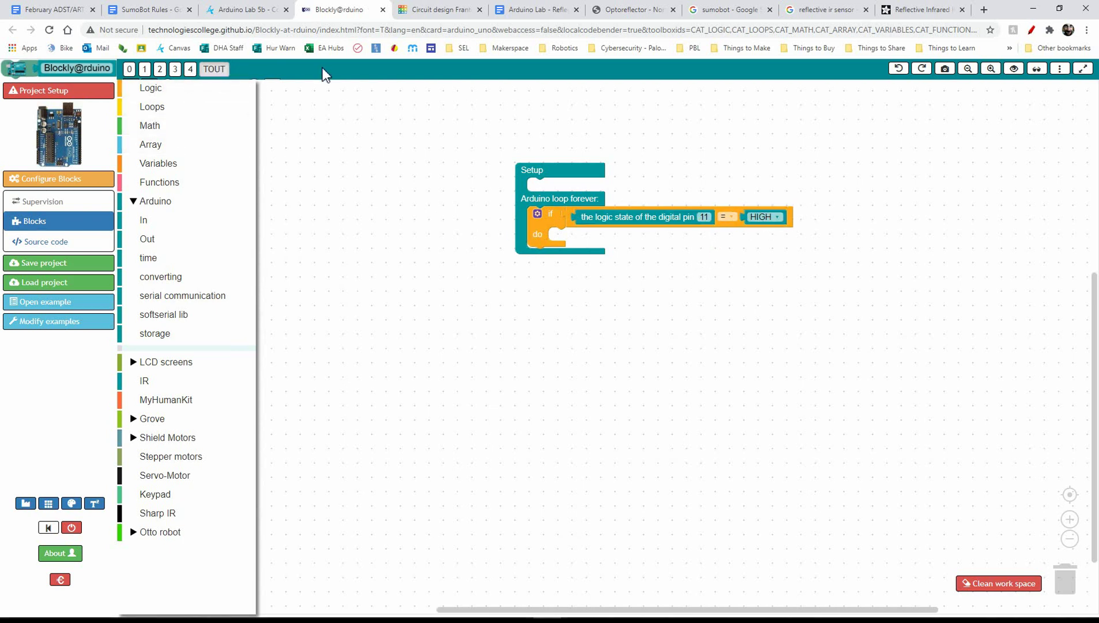
Confirm the blue LED's orange wire goes to pin 13, then set digital pin 13 HIGH in the do branch
left_click(430, 11)
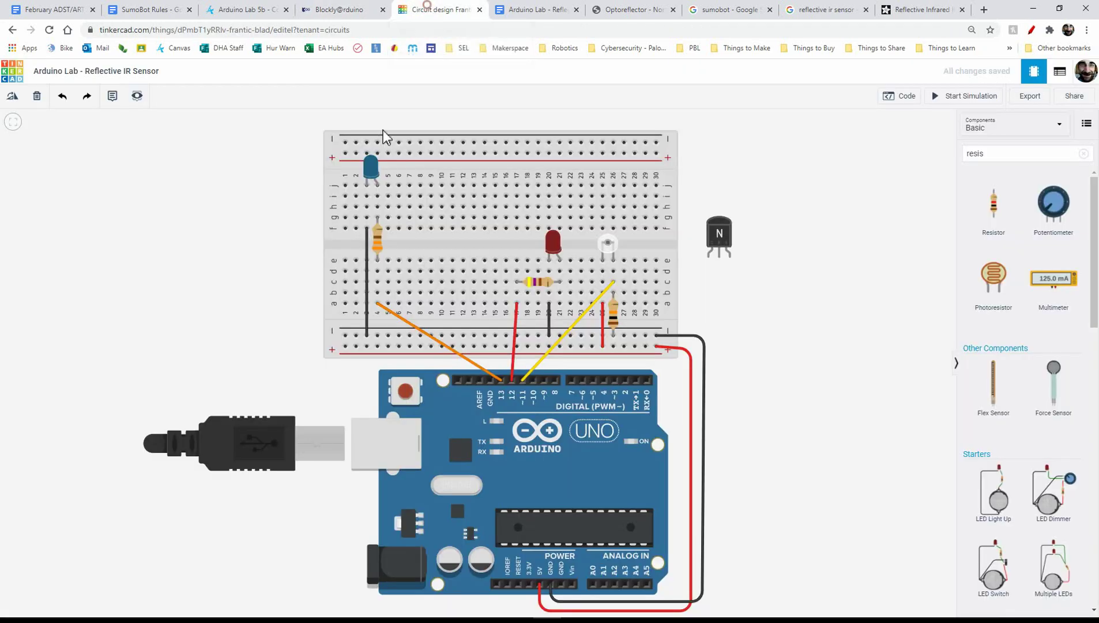
left_click(371, 170)
left_click(401, 317)
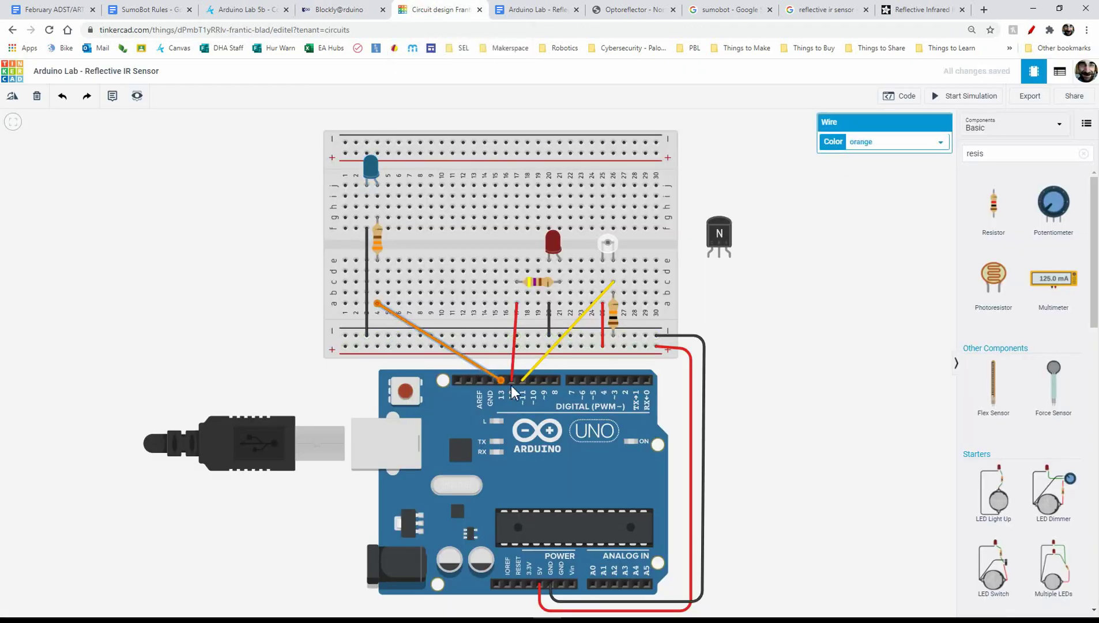
left_click(320, 11)
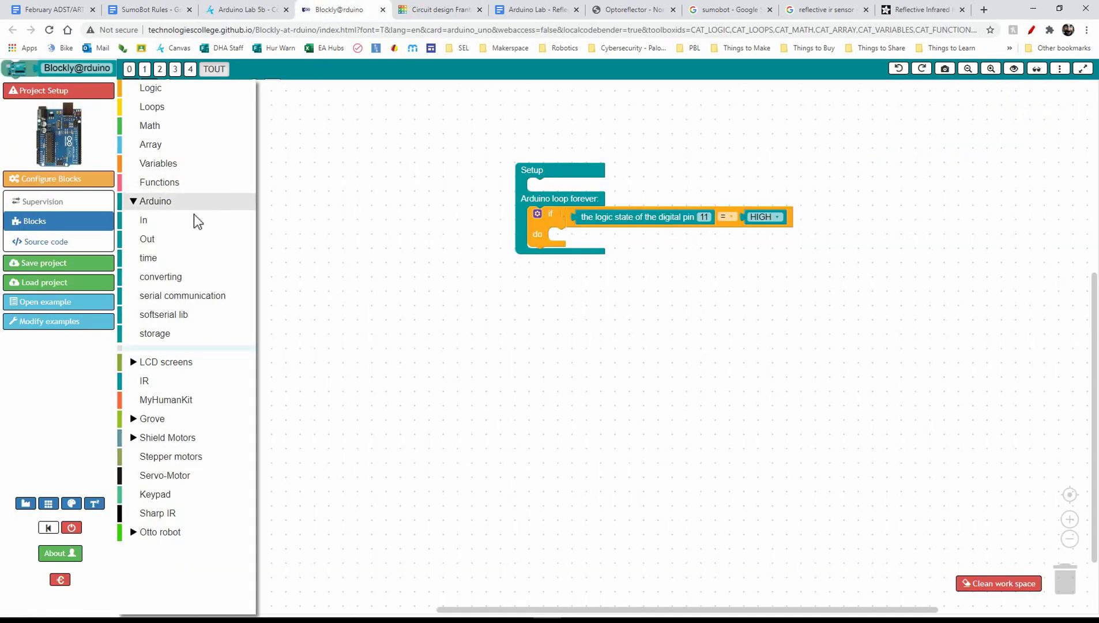
left_click(196, 237)
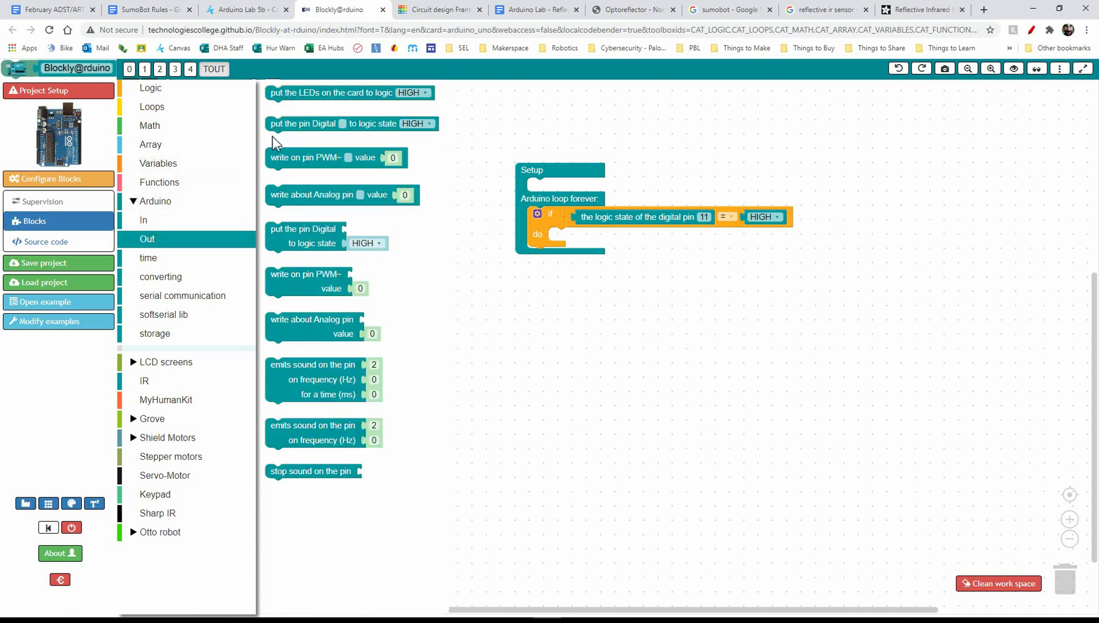
left_click_drag(328, 132, 630, 235)
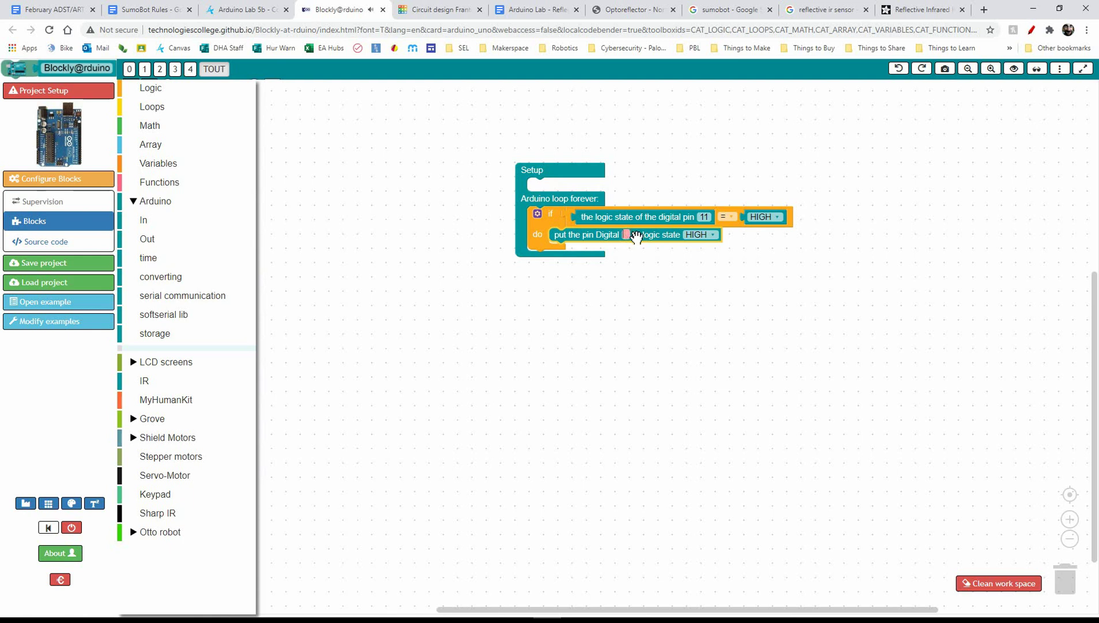
left_click(692, 266)
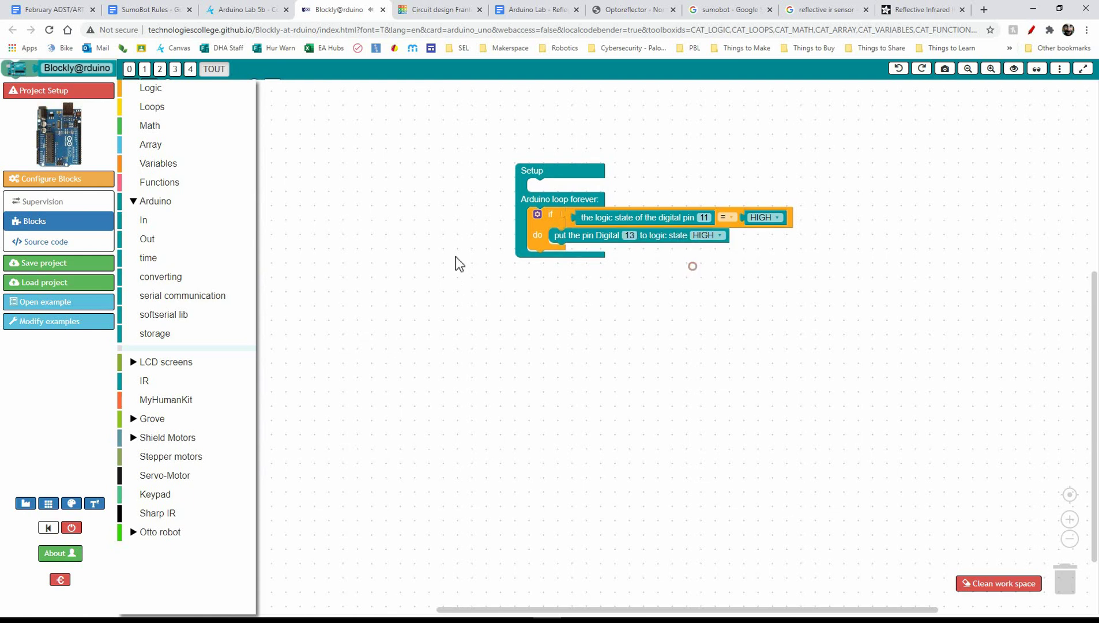
Add an else branch holding a copy of the pin 13 block set to LOW
left_click(537, 215)
left_click_drag(535, 173, 593, 166)
left_click(608, 325)
left_click(584, 236)
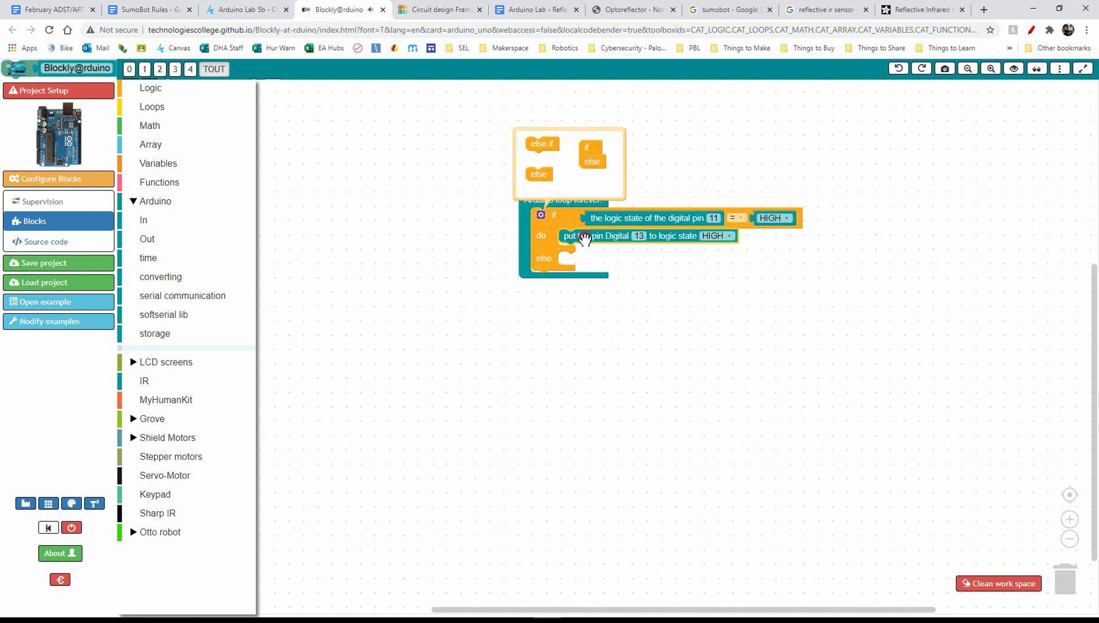
left_click(541, 215)
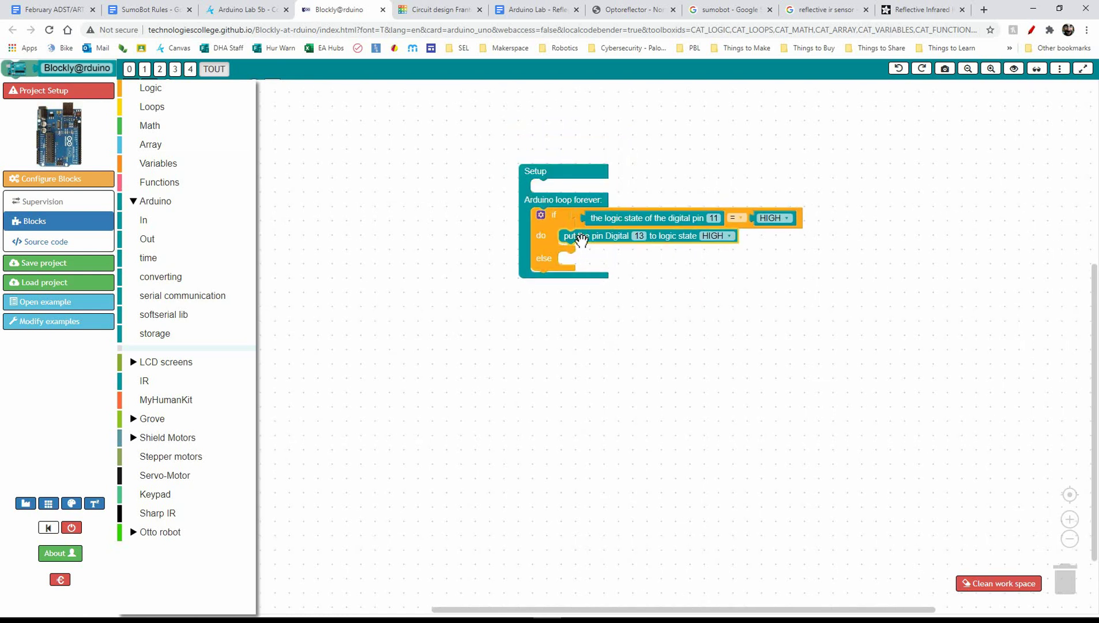
key("ctrl+c")
key("ctrl+v")
mouse_move(592, 270)
left_mouse_down()
mouse_move(574, 271)
mouse_move(579, 260)
left_mouse_up()
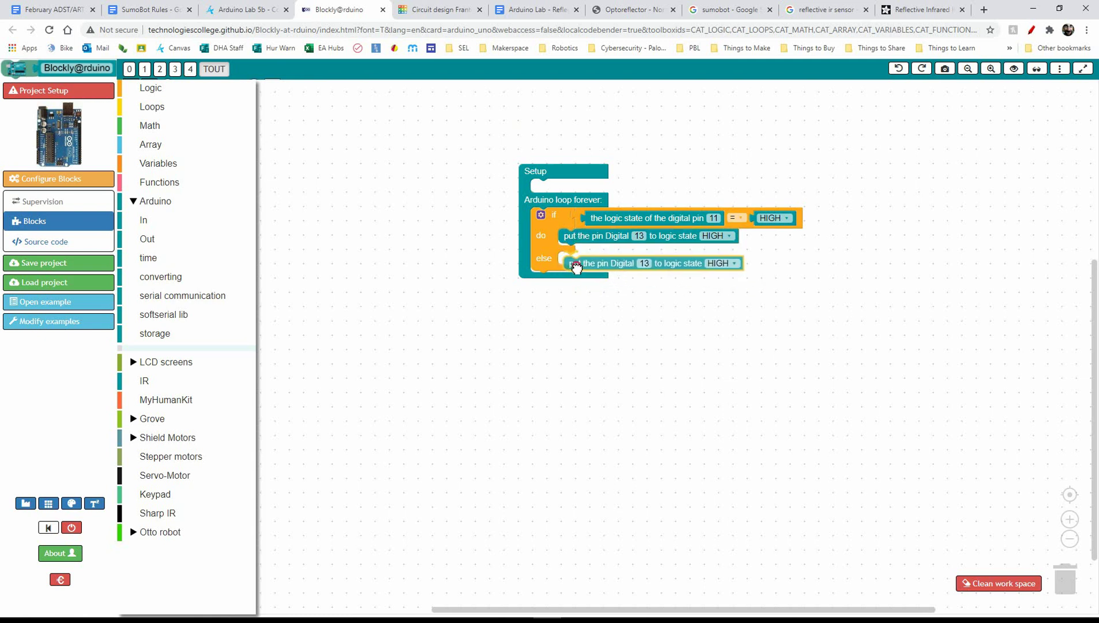
left_click(713, 258)
left_click(710, 284)
left_click(697, 298)
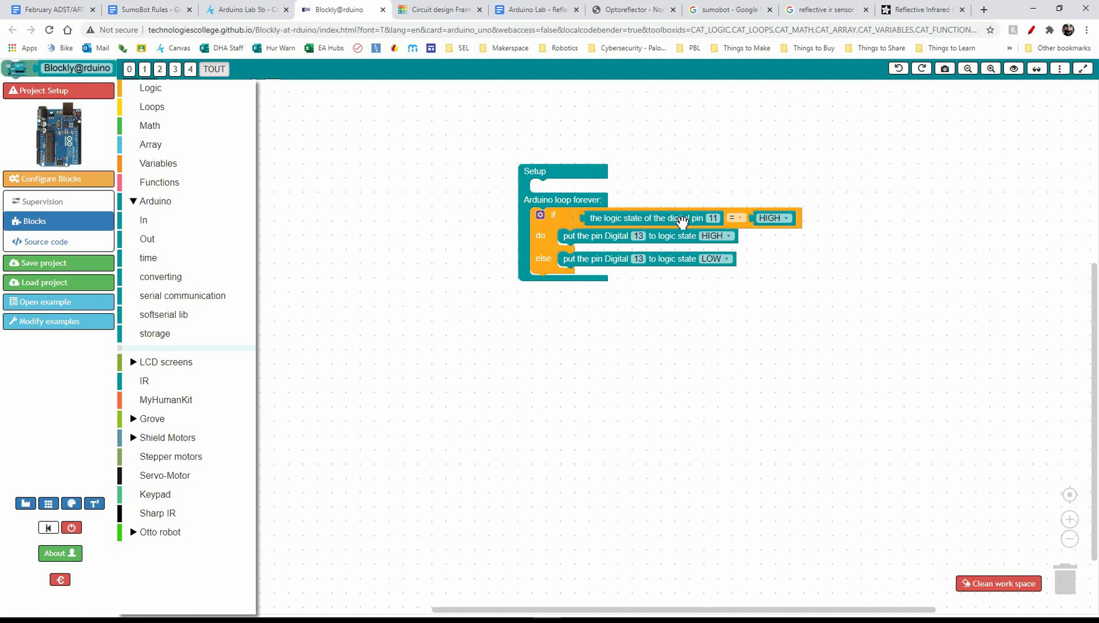
Create an ir_sensor variable and set it to the digital pin 11 reading
left_click(646, 216)
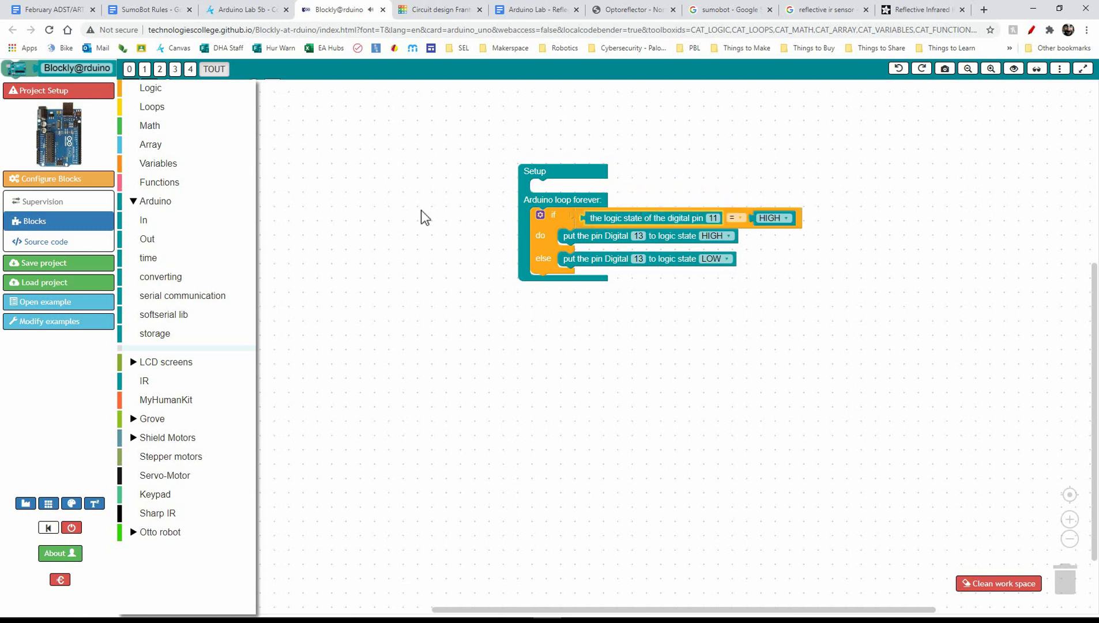
left_click(160, 164)
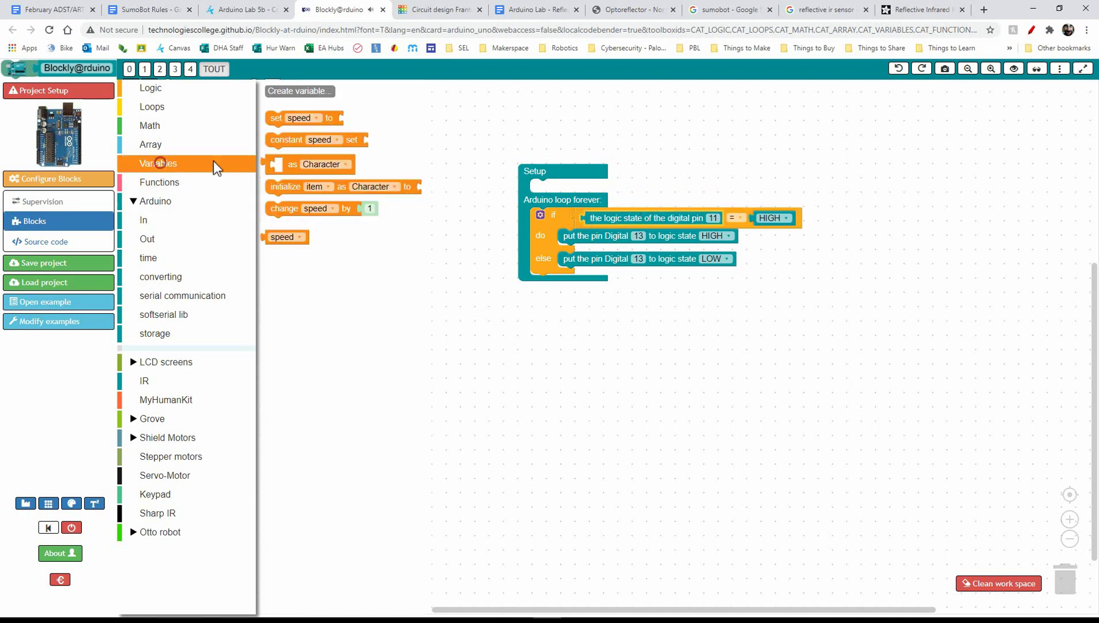
left_click(300, 92)
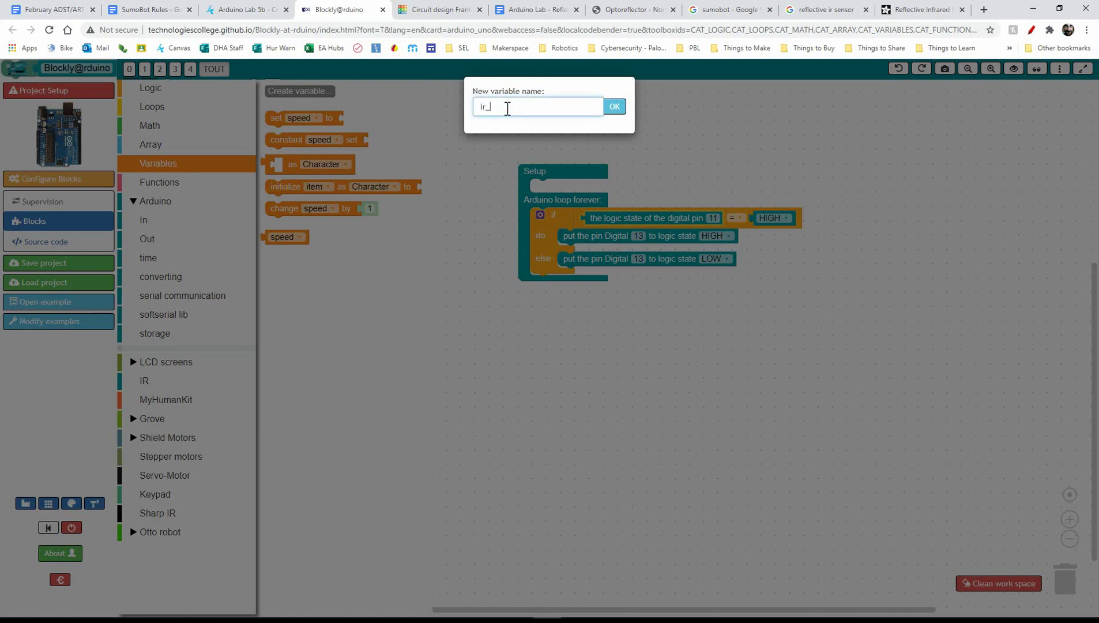
left_click(614, 106)
left_click_drag(276, 121, 627, 216)
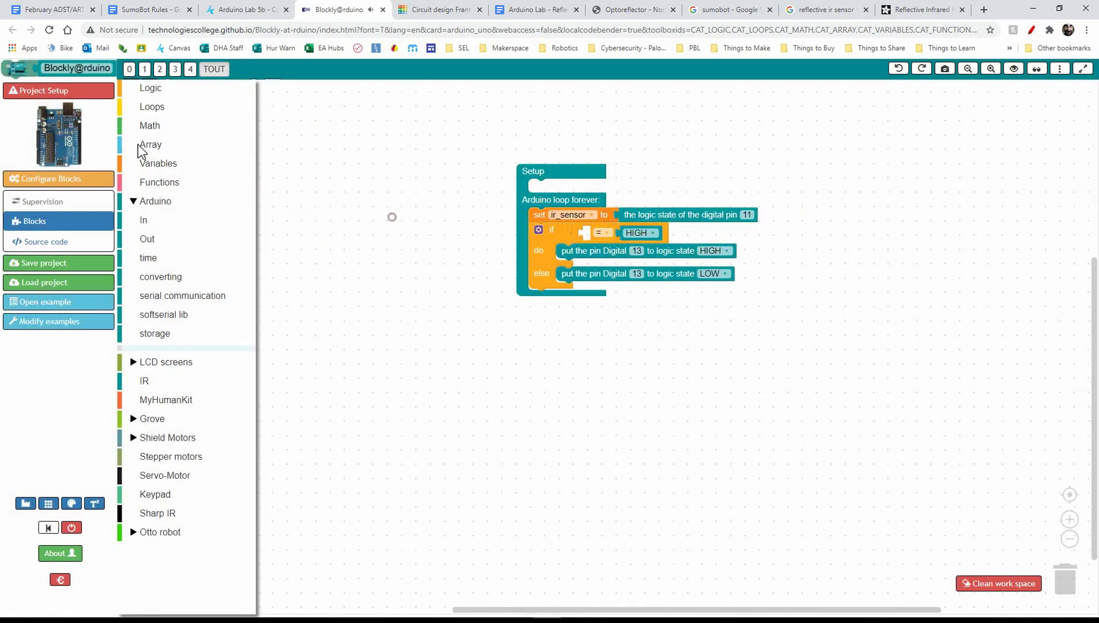
Compare ir_sensor to HIGH in the if block and copy the generated Arduino code
left_click(138, 159)
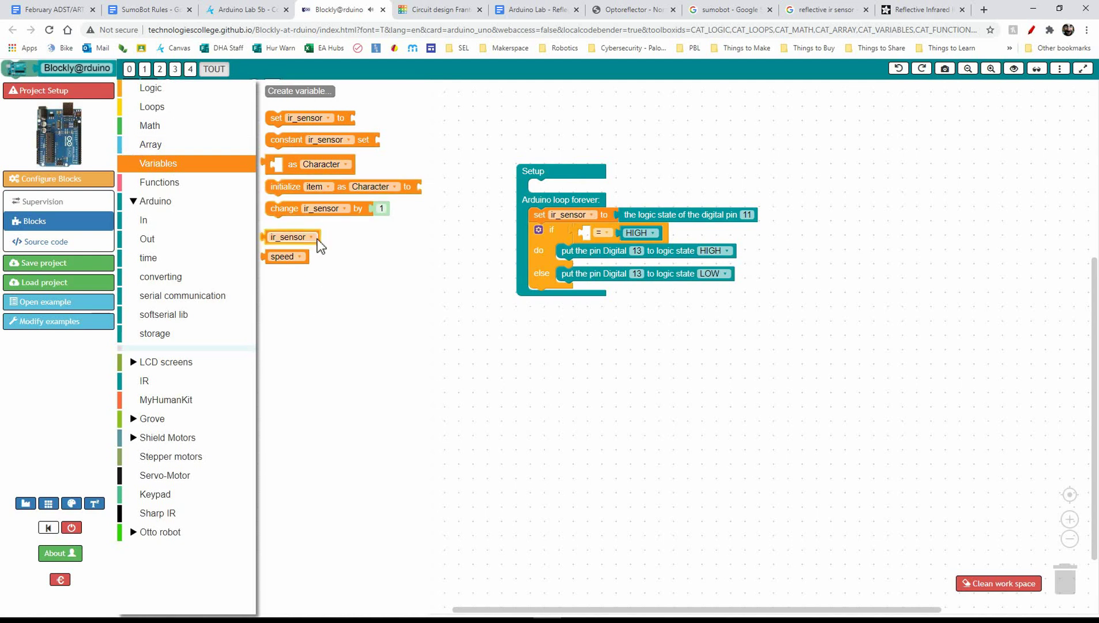
left_click_drag(319, 248, 637, 238)
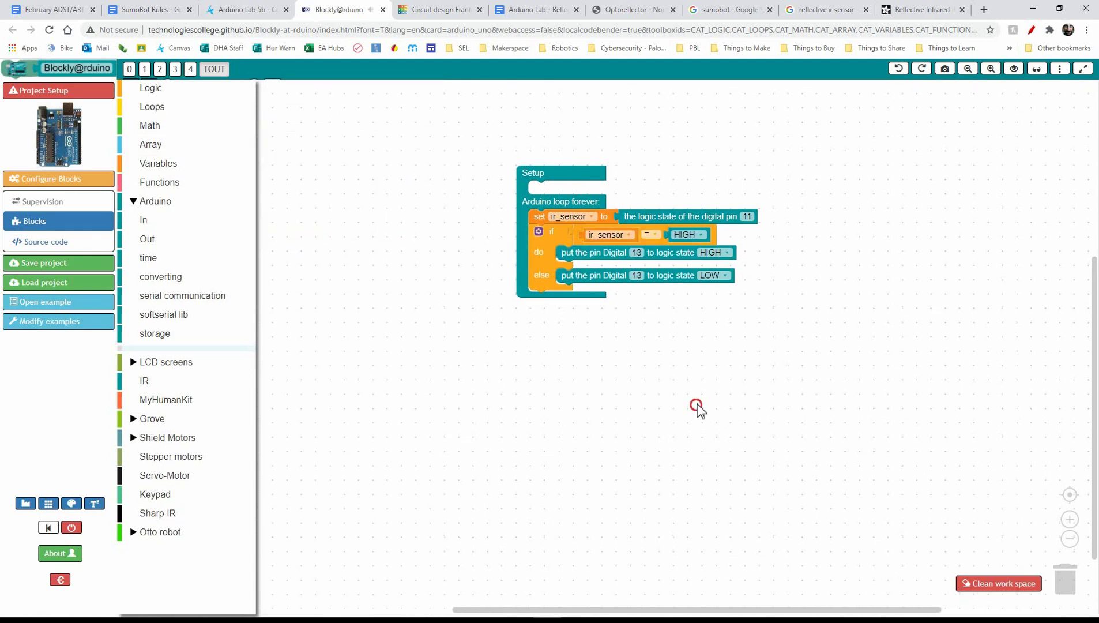
left_click(1038, 72)
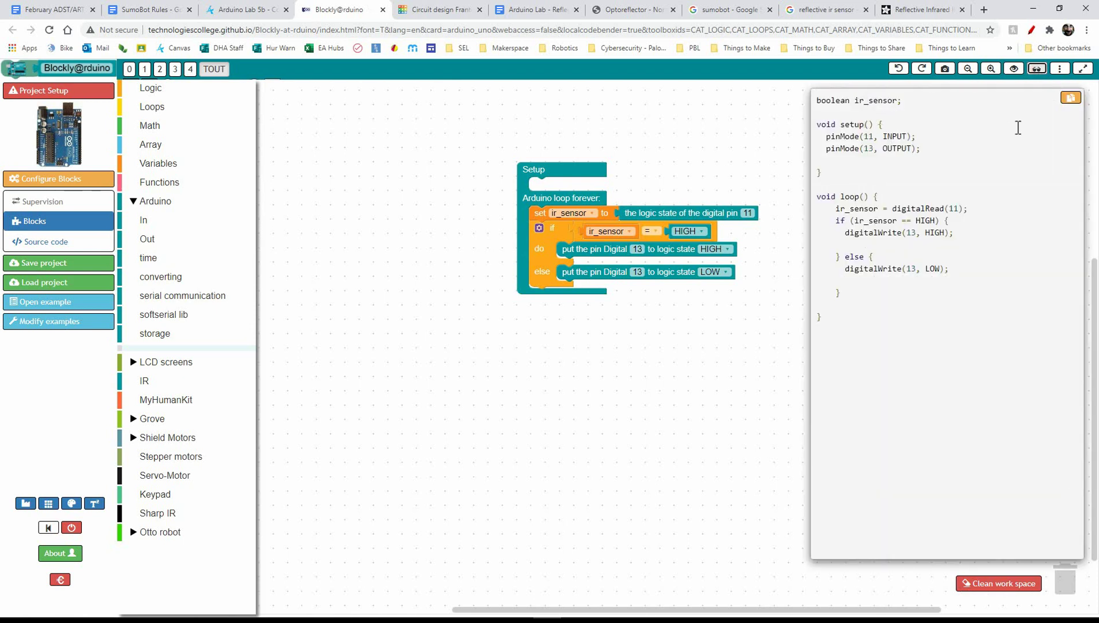
left_click(1070, 99)
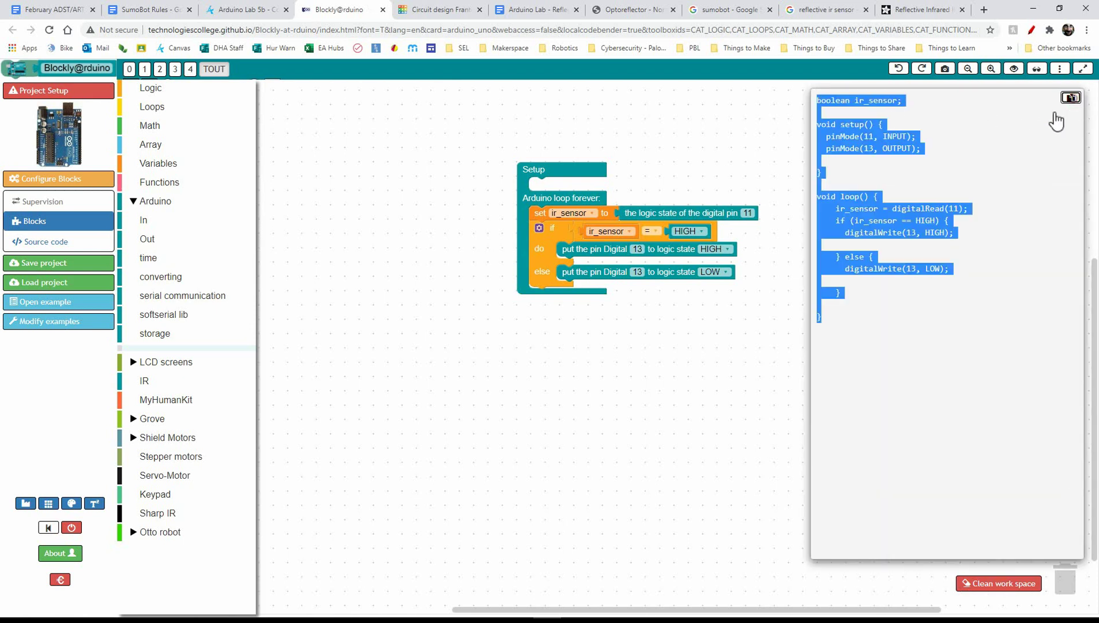
Switch the Tinkercad code editor to Text and paste the ir_sensor sketch over the existing code
left_click(435, 9)
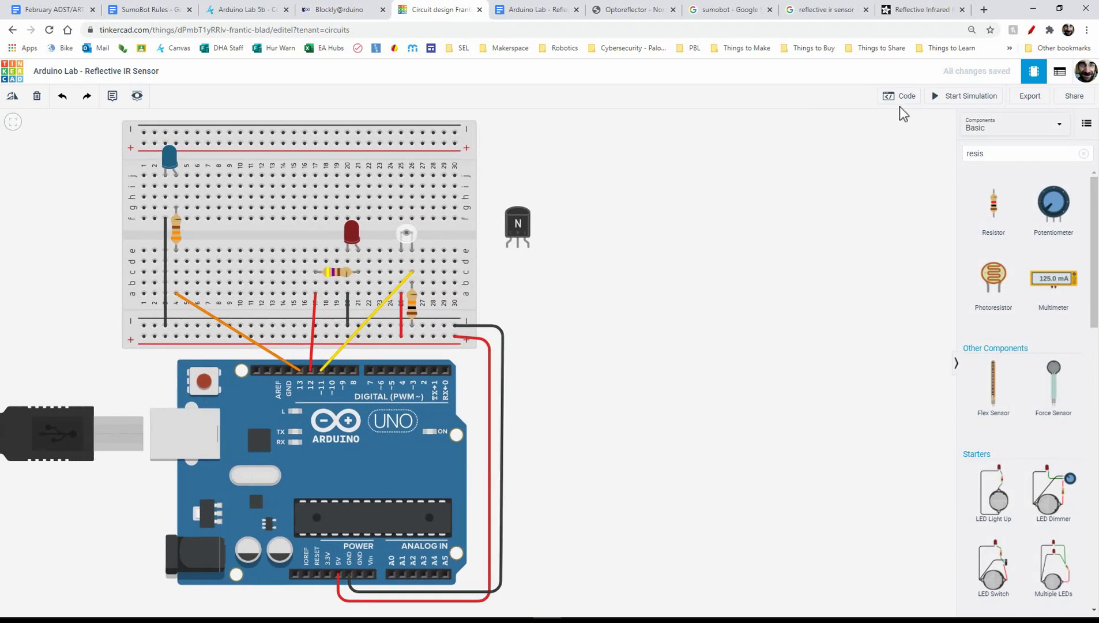
left_click(899, 96)
left_click(852, 123)
left_click(820, 165)
left_click(572, 191)
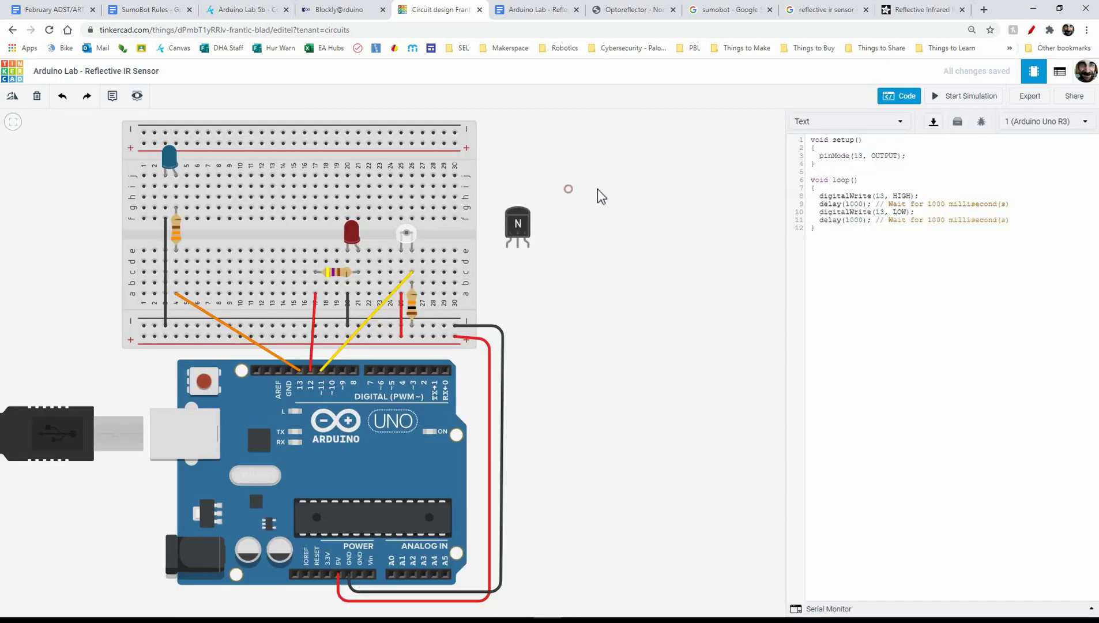
key("ctrl+a")
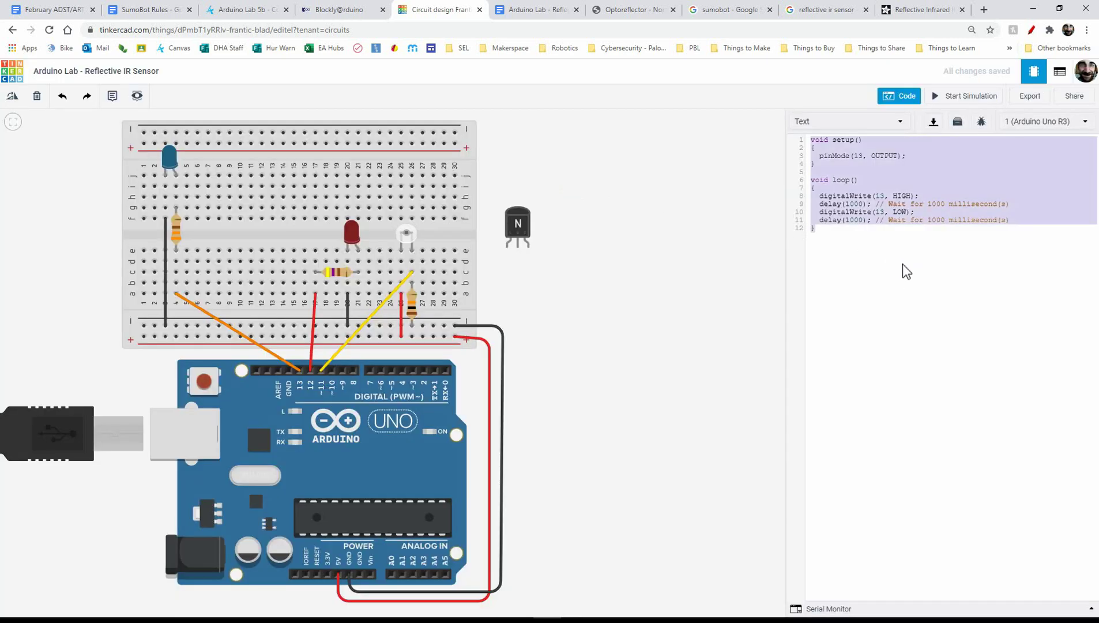
key("ctrl+v")
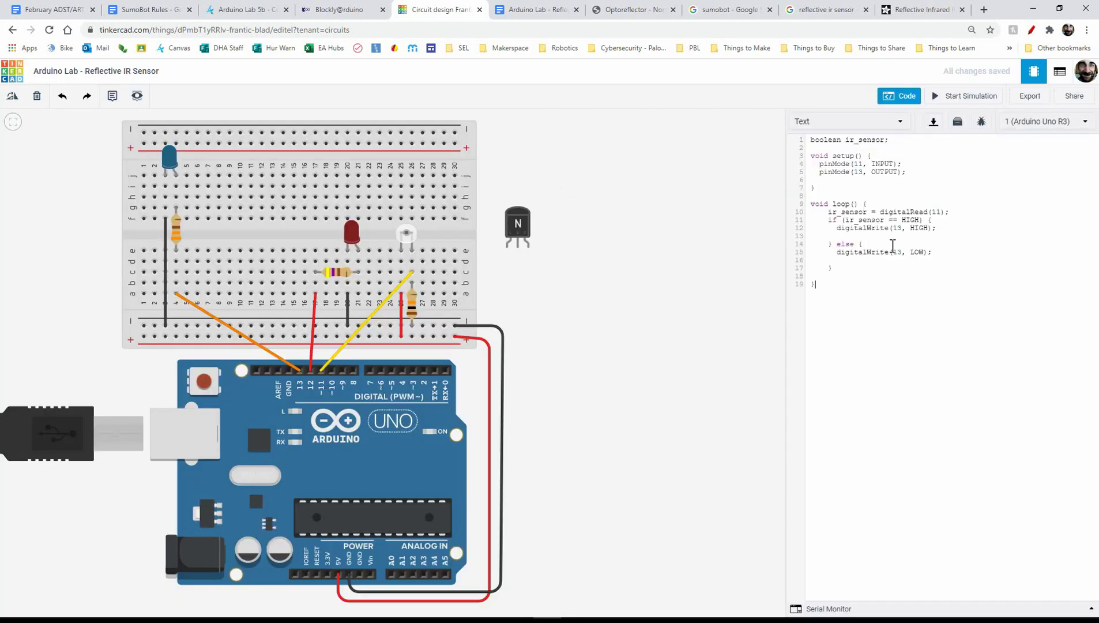
Simulate the circuit with the phototransistor's light lowered, then stop and select the red LED
left_click(958, 97)
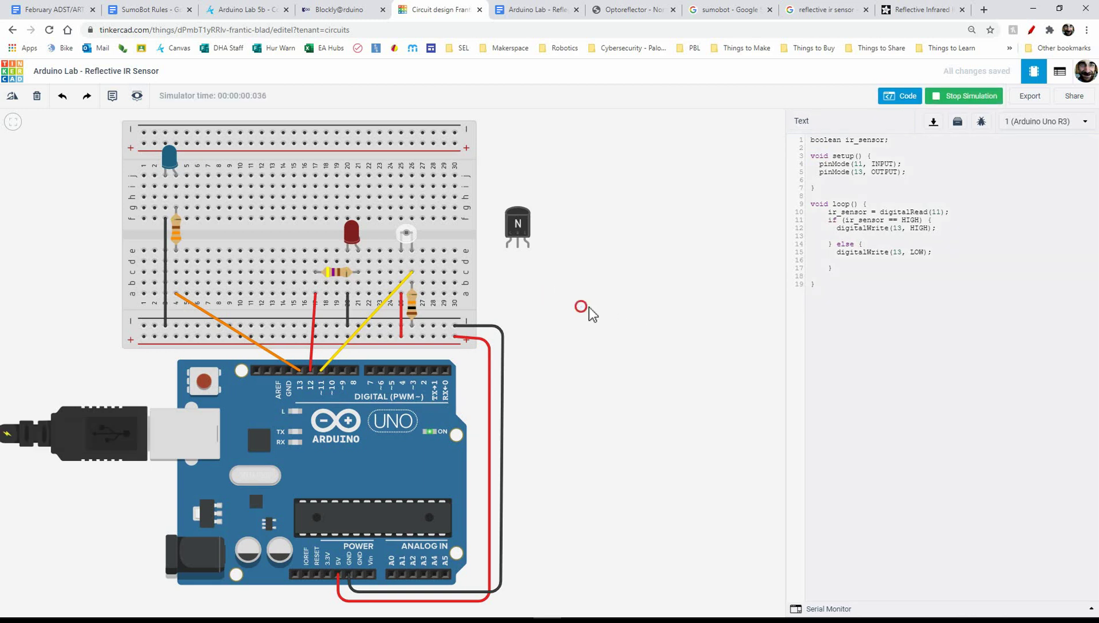
left_click(559, 244)
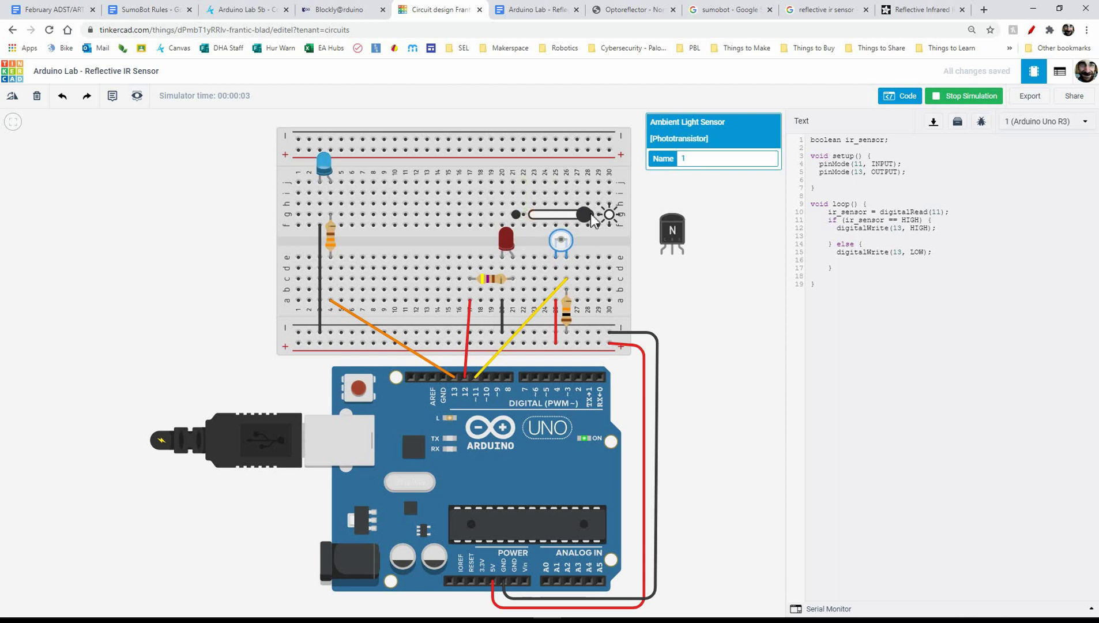
left_click(537, 220)
left_click(951, 98)
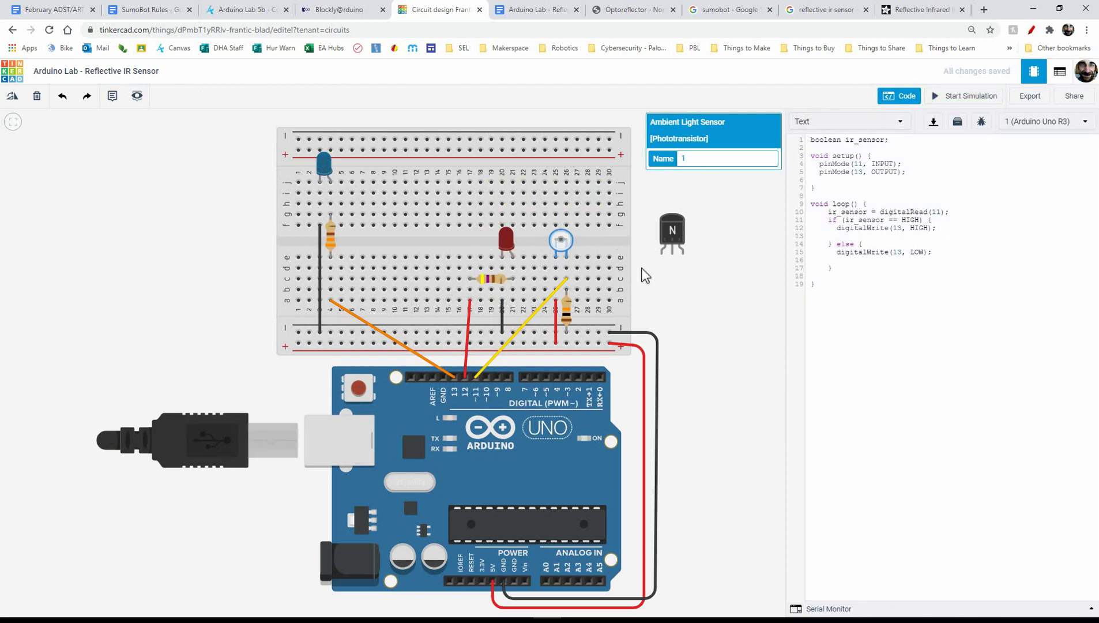
left_click(508, 237)
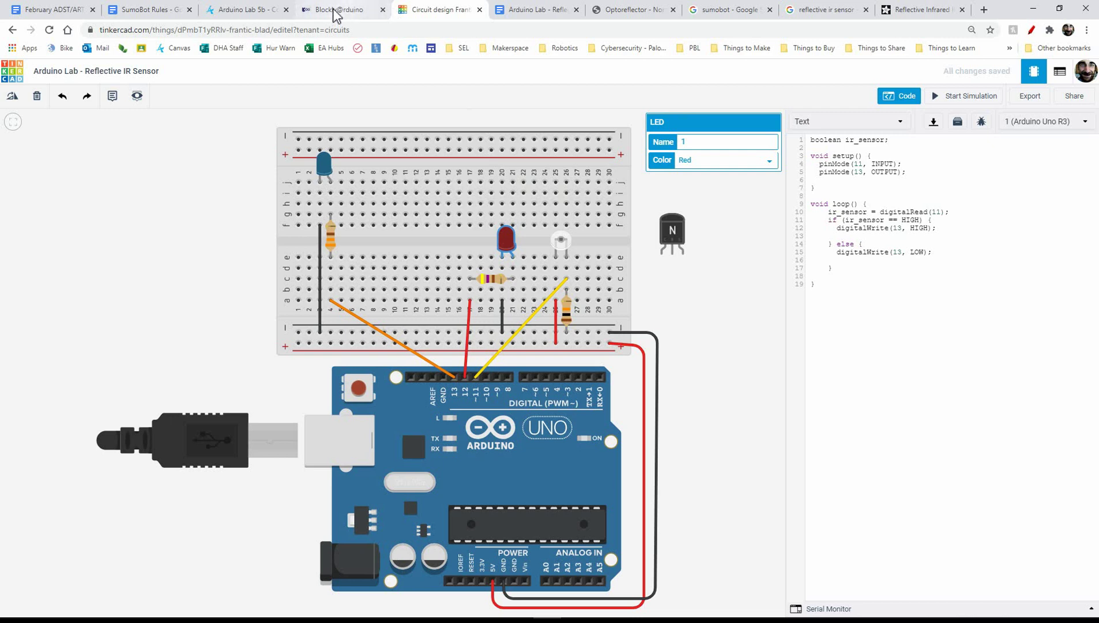
left_click(466, 374)
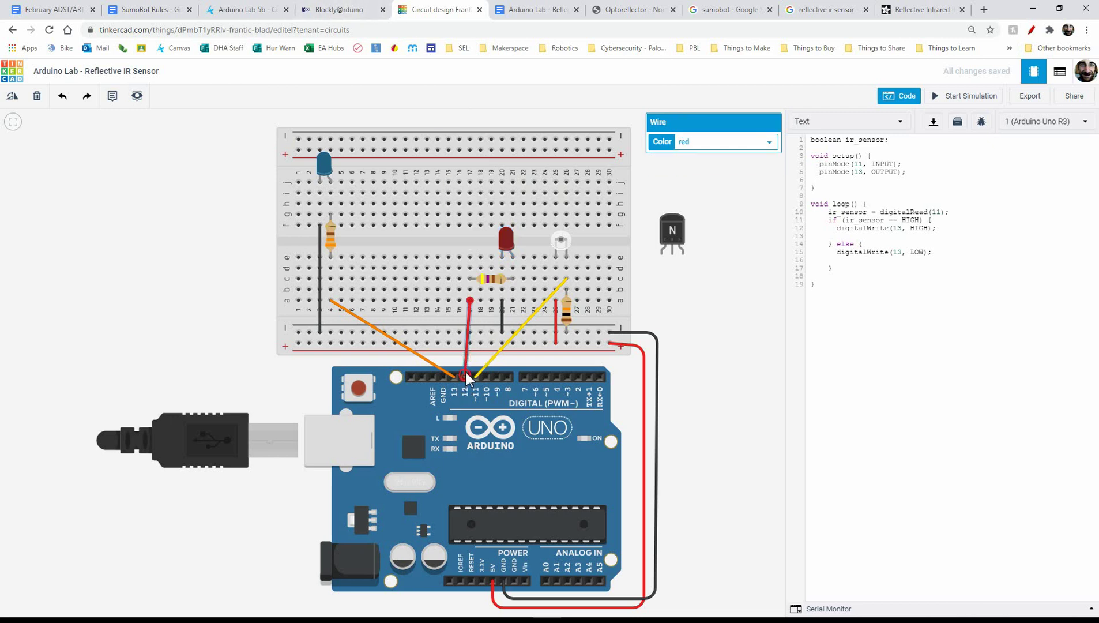
left_click_drag(466, 375, 470, 345)
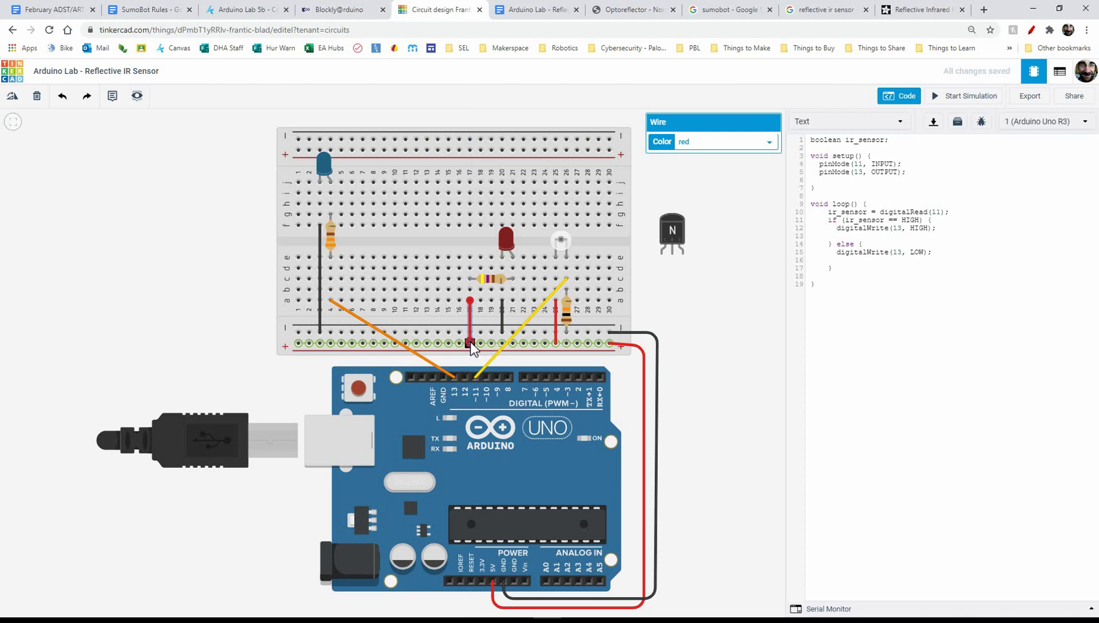
left_click(950, 97)
left_click(948, 100)
left_click_drag(470, 344, 473, 362)
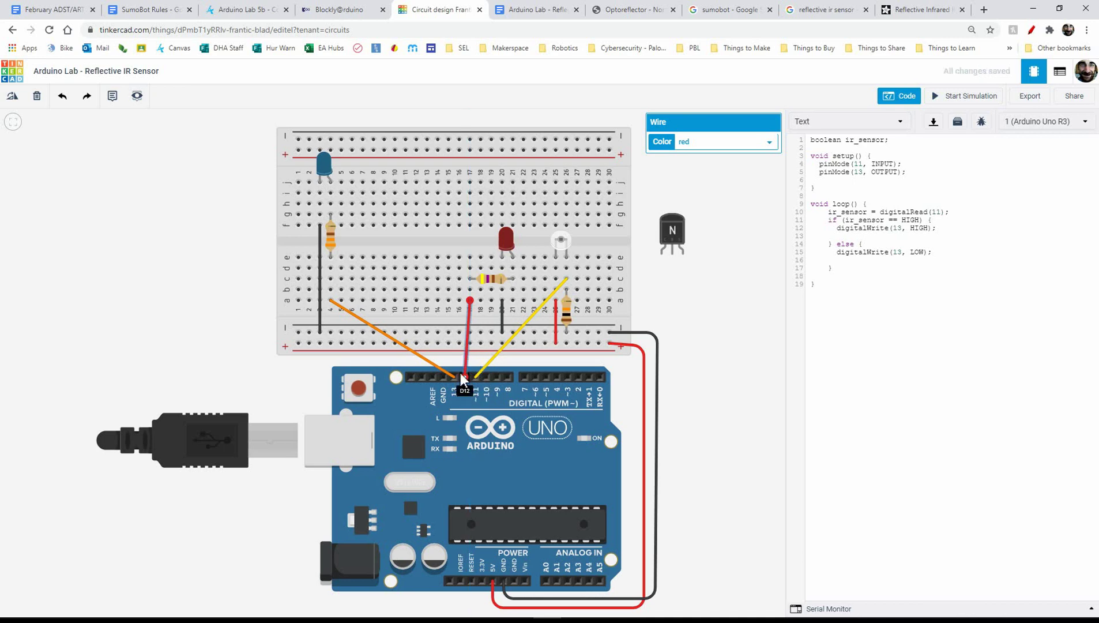
Add a Setup block putting digital pin 12 at logic HIGH and copy the updated code
left_click(339, 10)
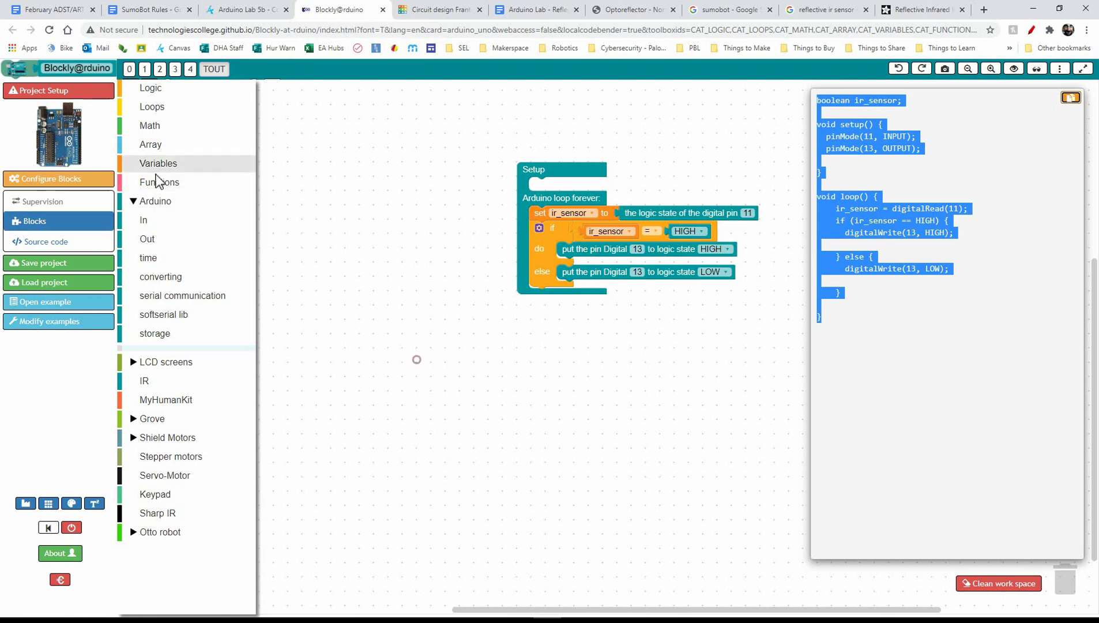
left_click(151, 242)
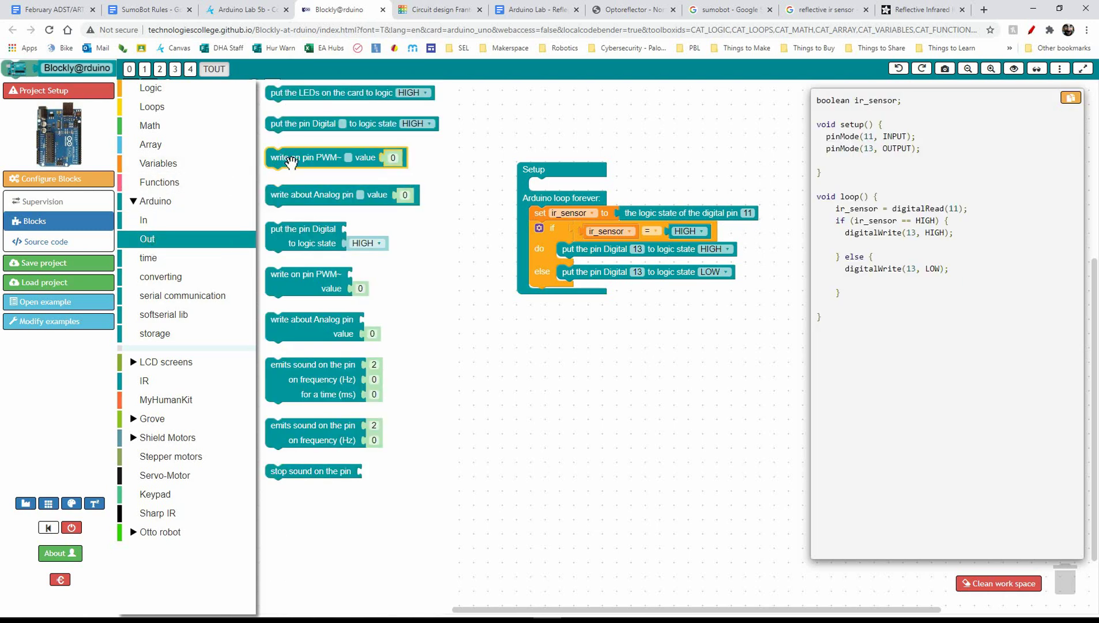
left_click_drag(289, 123, 556, 185)
left_click(603, 185)
type("12")
left_click(718, 135)
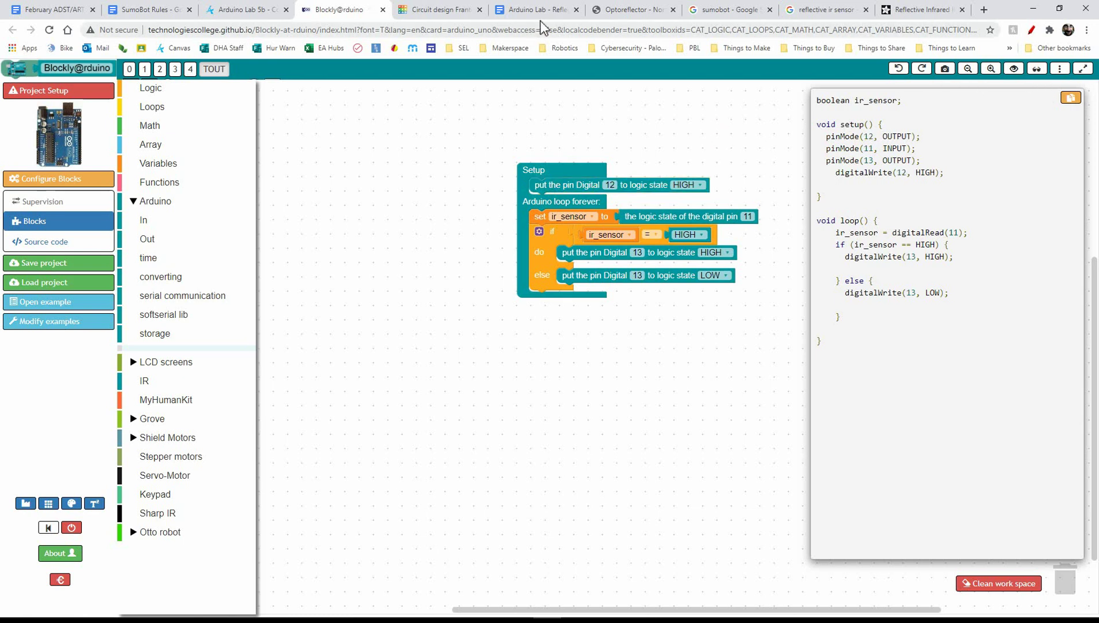
left_click(1070, 97)
key("ctrl+c")
Replace the Tinkercad sketch with the updated code that drives pin 12 HIGH
left_click(432, 8)
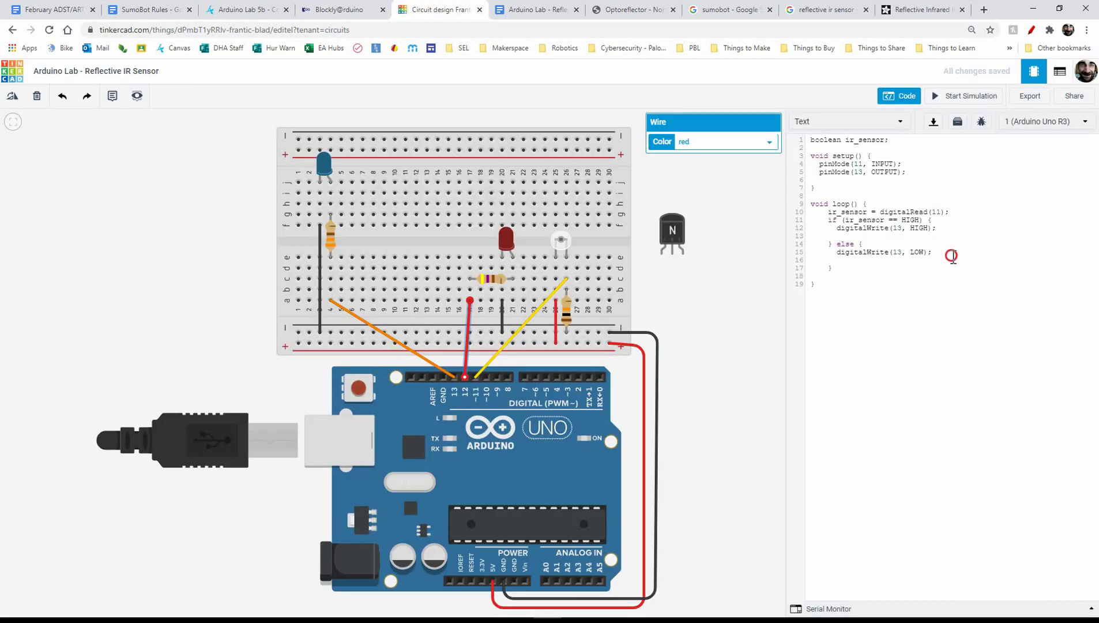
left_click(940, 250)
key("ctrl+a")
key("ctrl+v")
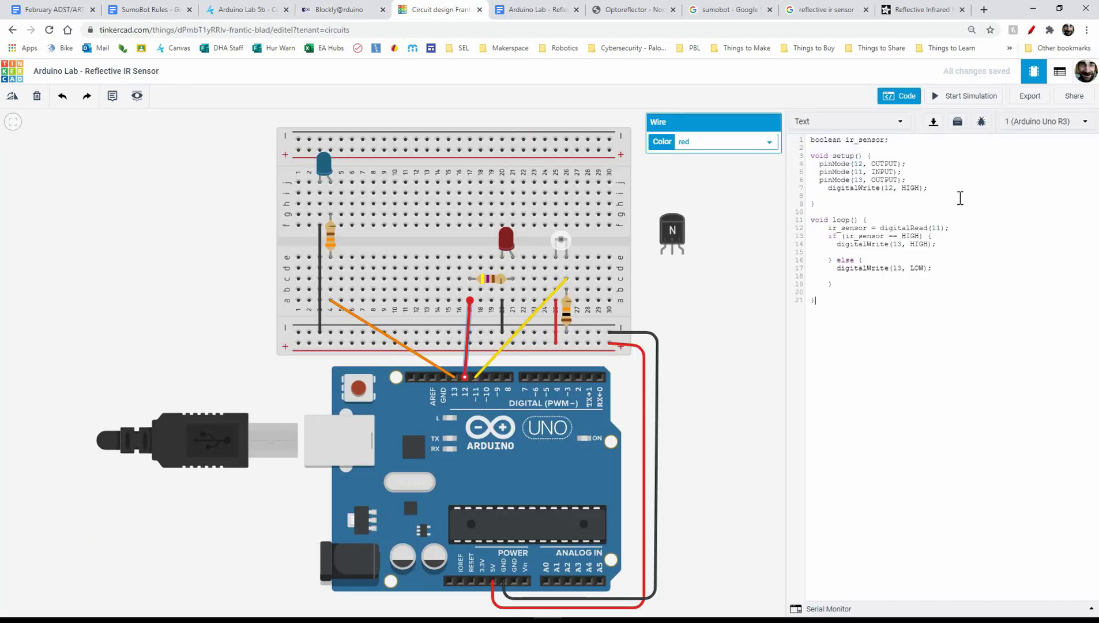
Simulate the circuit while raising the phototransistor's light level, then stop it
left_click(963, 97)
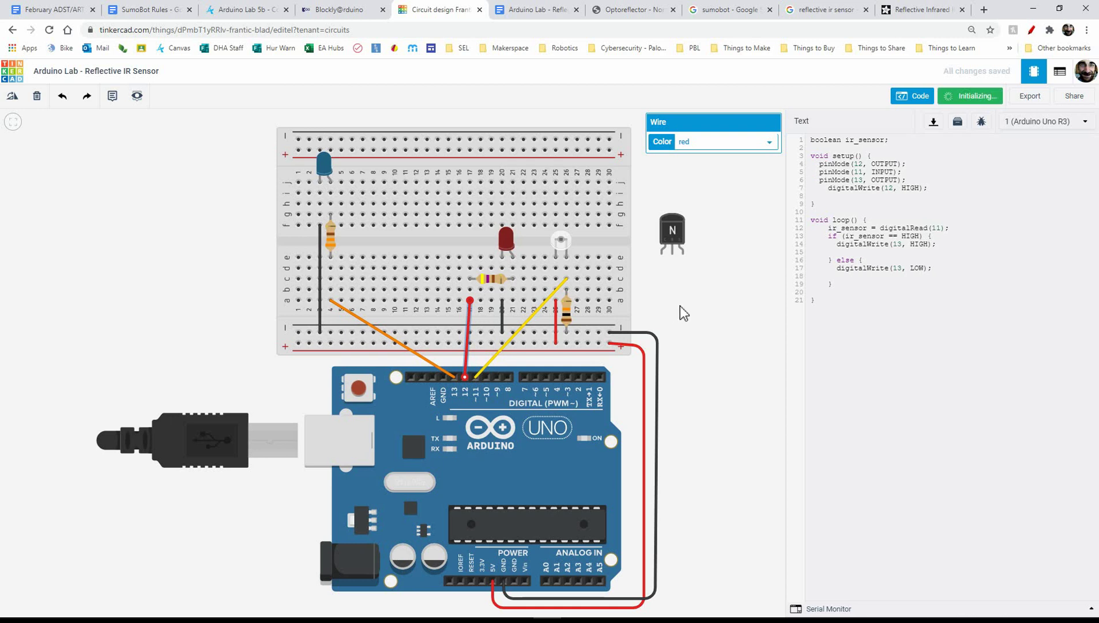
left_click(562, 240)
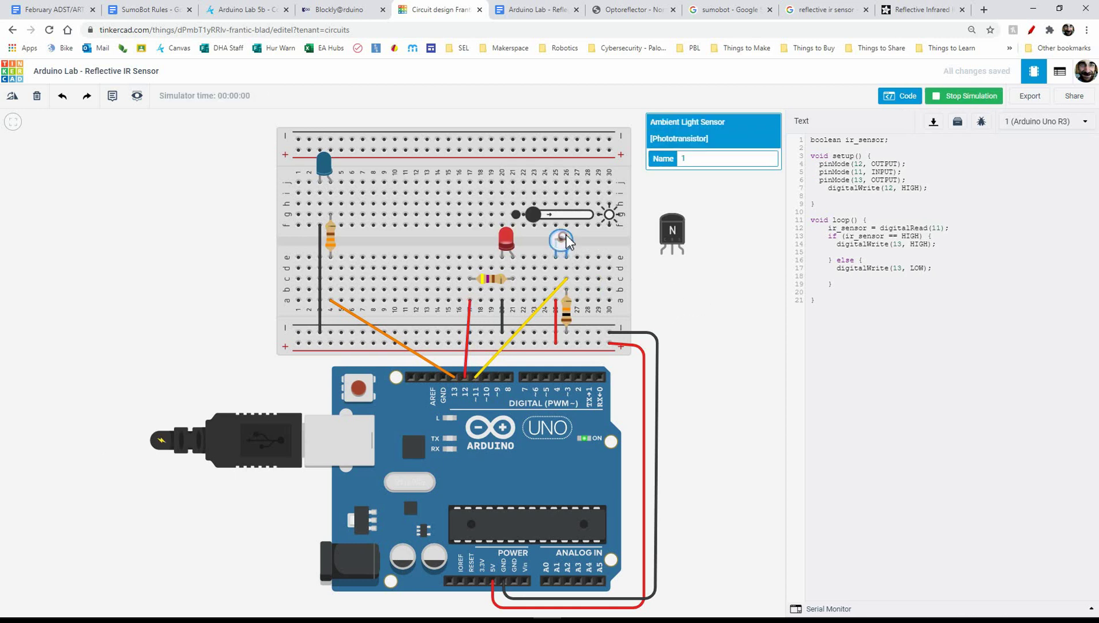
left_click_drag(534, 214, 554, 217)
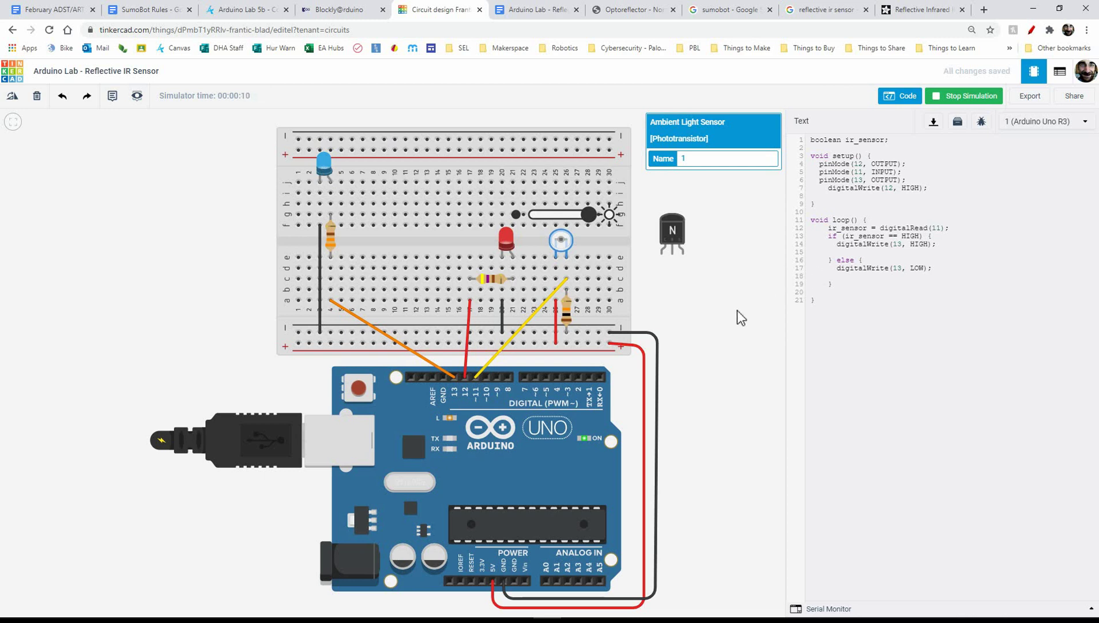
left_click(966, 97)
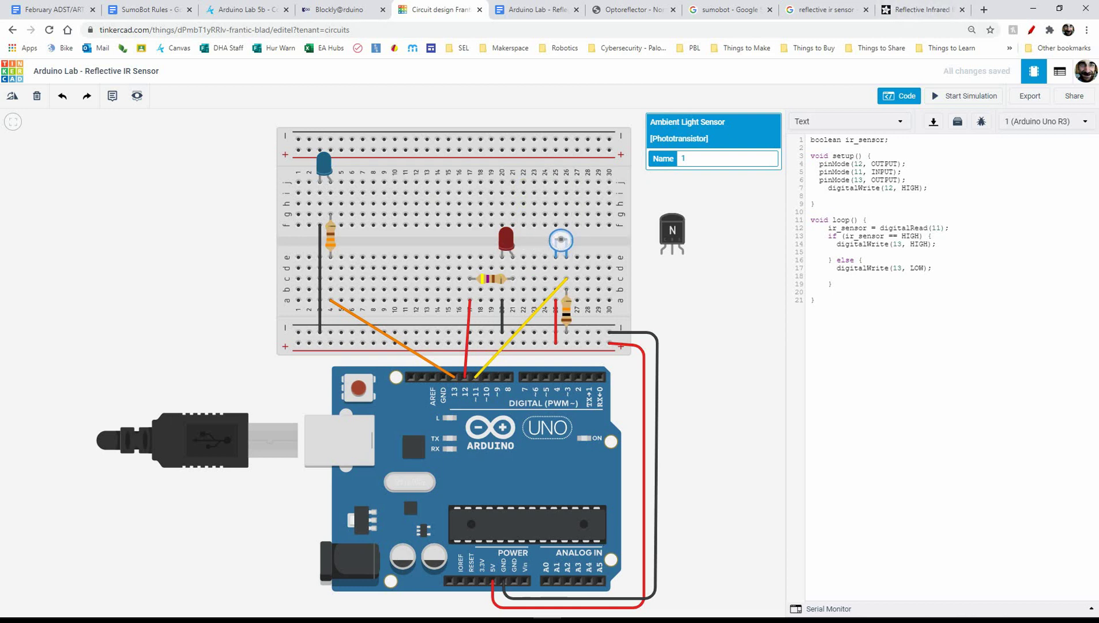
mouse_move(456, 614)
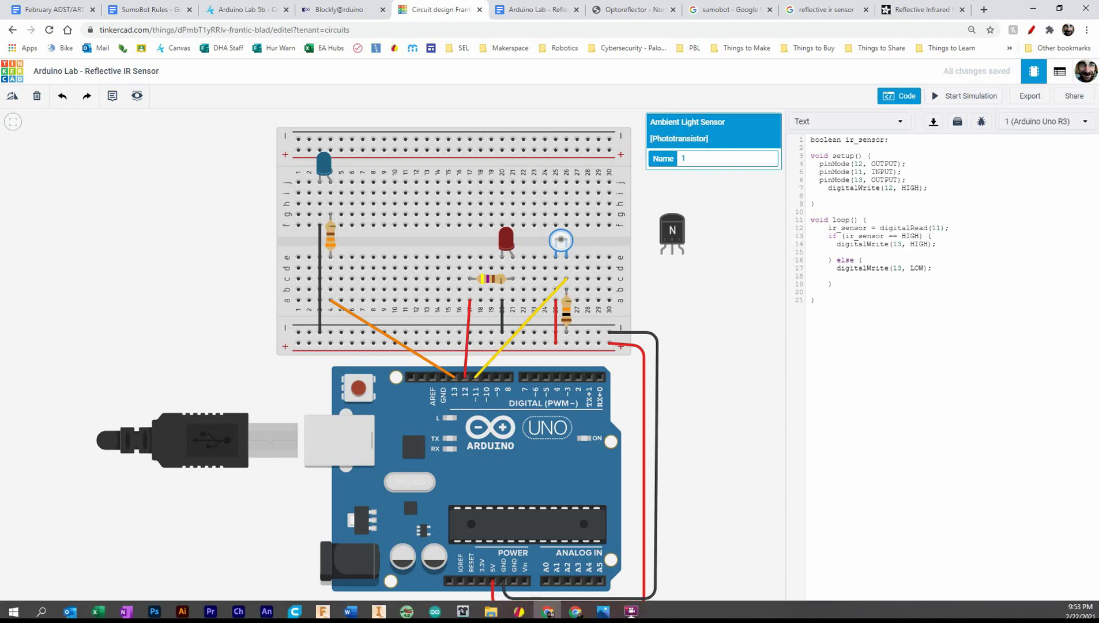
Open IR Sensor circuit.png in Photos from the taskbar preview
mouse_move(602, 606)
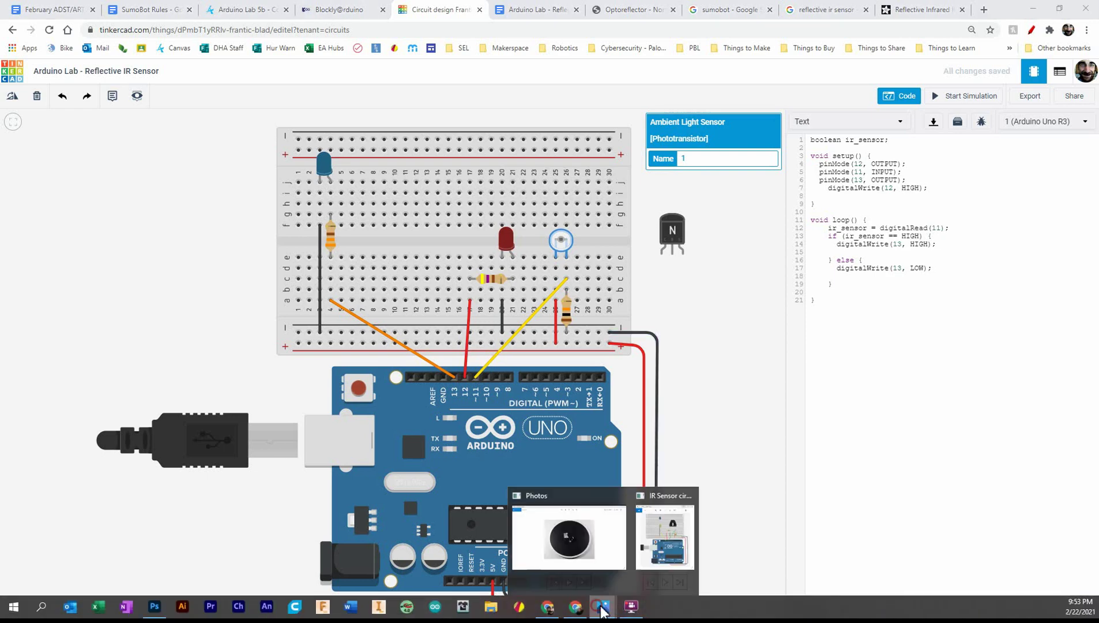
left_click(663, 531)
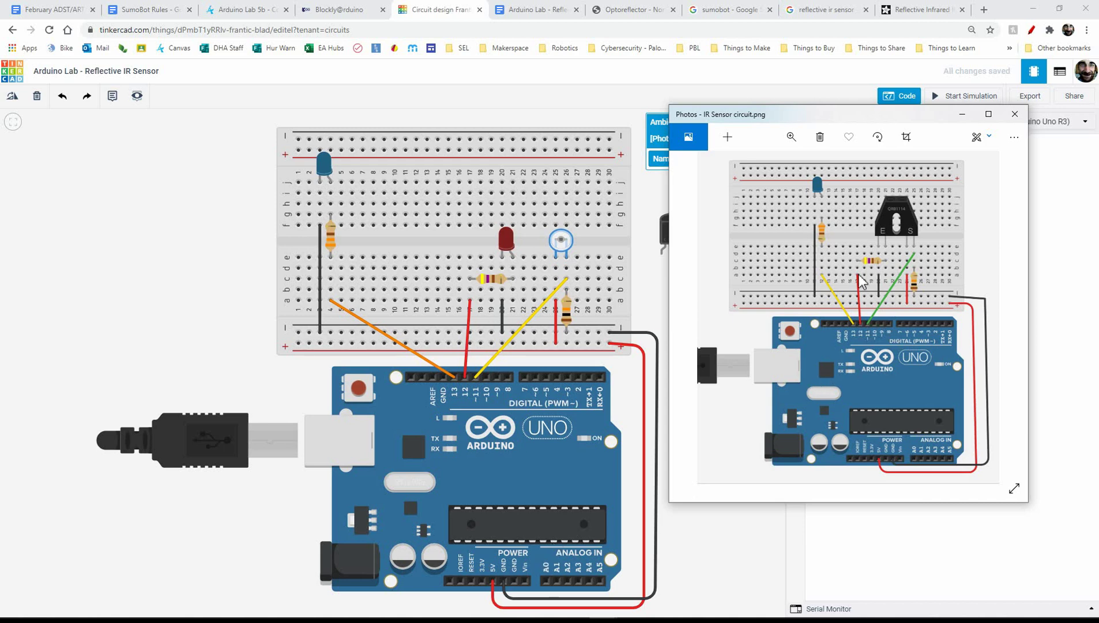
Close the reference picture and delete the old yellow signal wire going to pin 11
left_click(1019, 112)
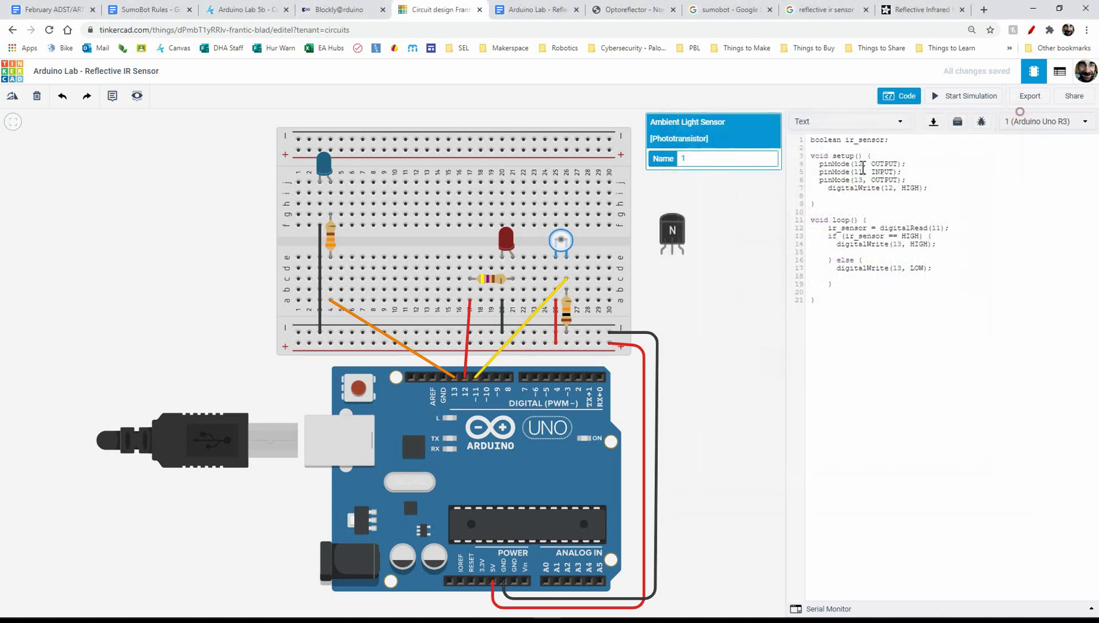
left_click(483, 366)
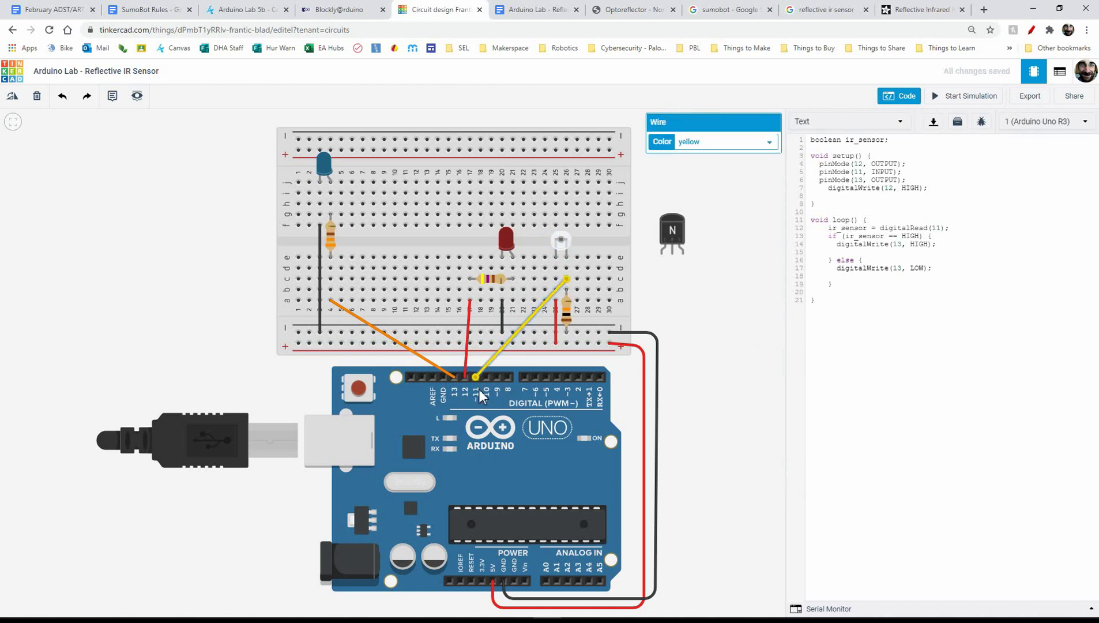
left_click_drag(476, 378, 547, 580)
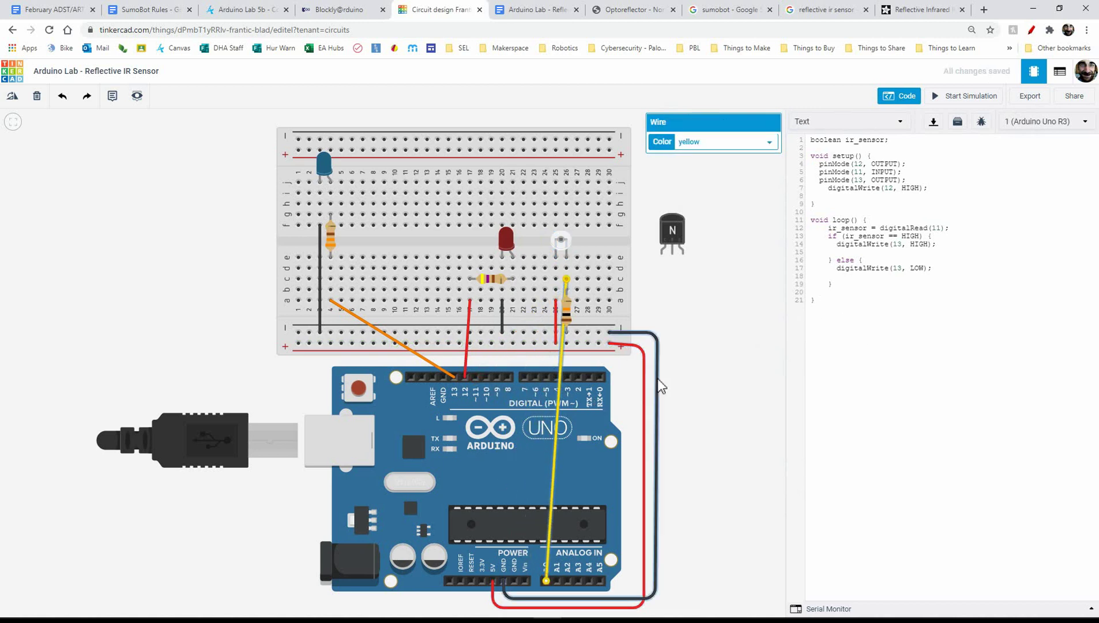
key("Delete")
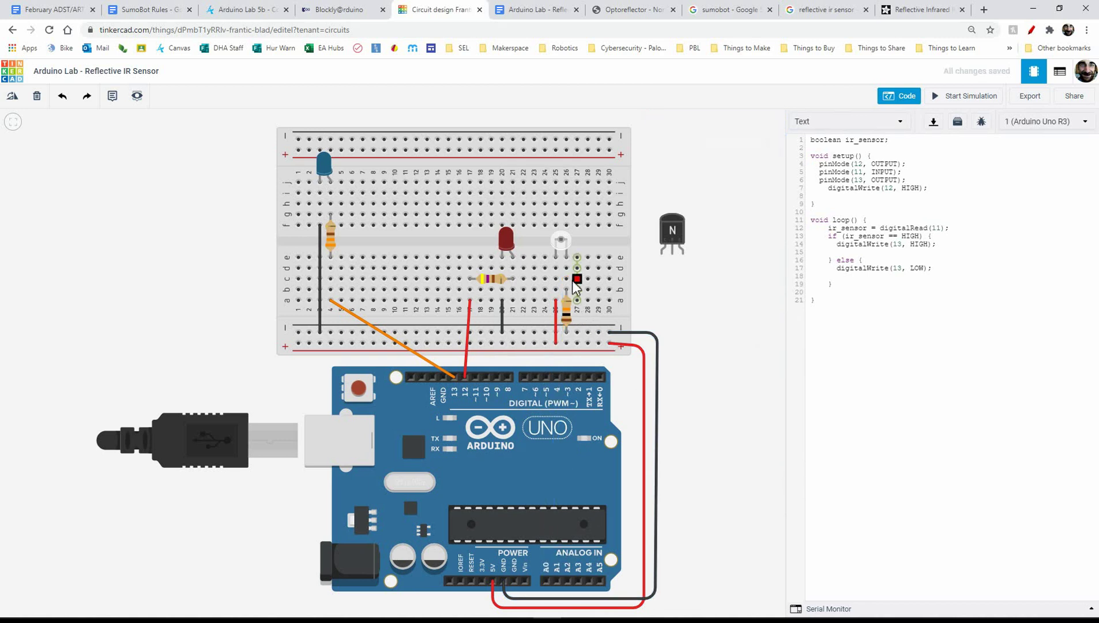
Draw a new yellow wire from the sensor's breadboard row, bent around the board, to pin A0
left_click(566, 279)
left_click(702, 320)
left_click(546, 579)
key("3")
key("4")
key("5")
key("4")
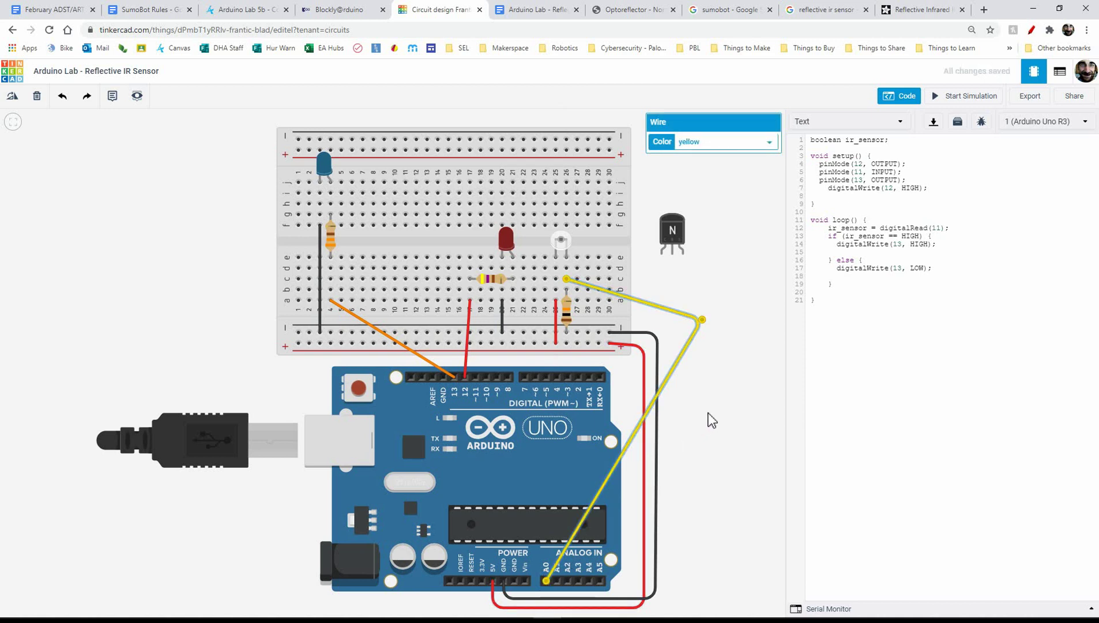
left_click(712, 408)
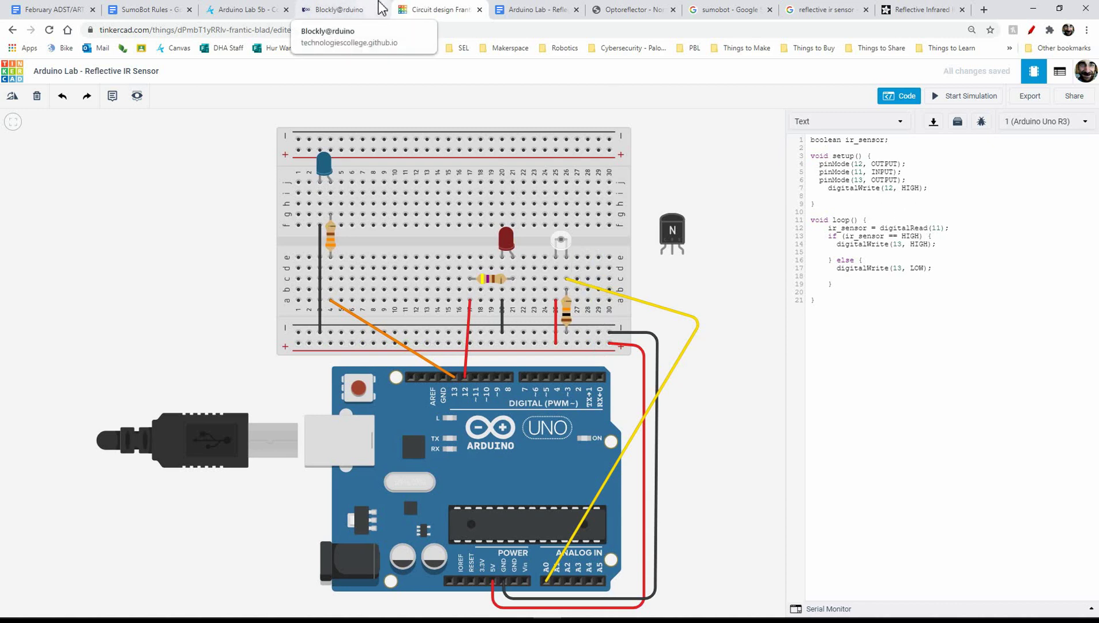
Change the if test to ir_sensor > 500, replacing HIGH with a Math number block
left_click(337, 13)
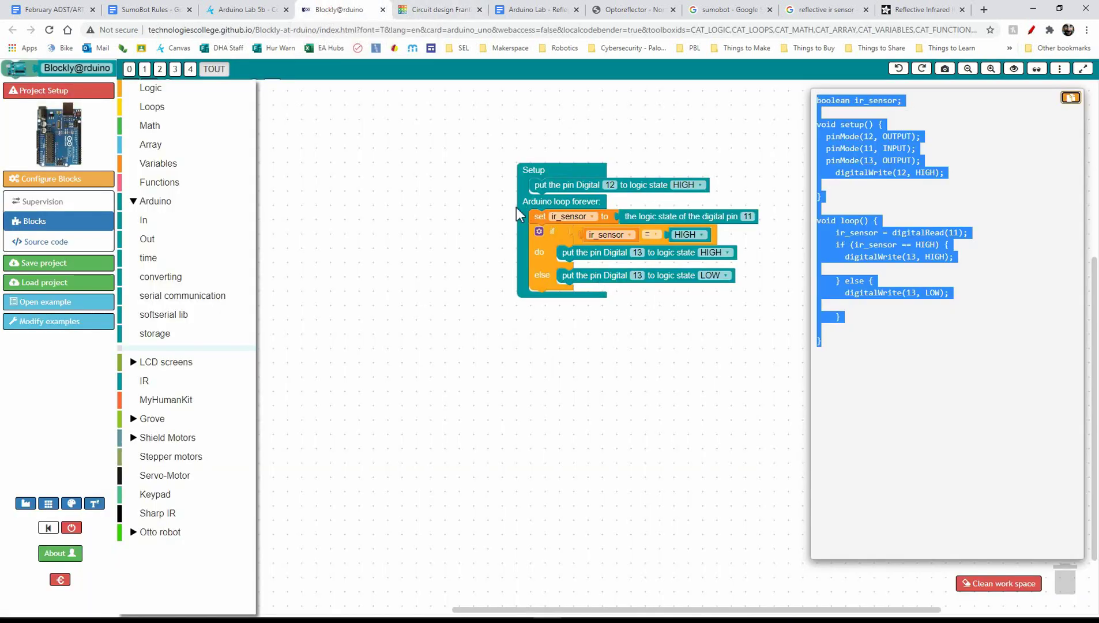
left_click_drag(668, 367, 586, 393)
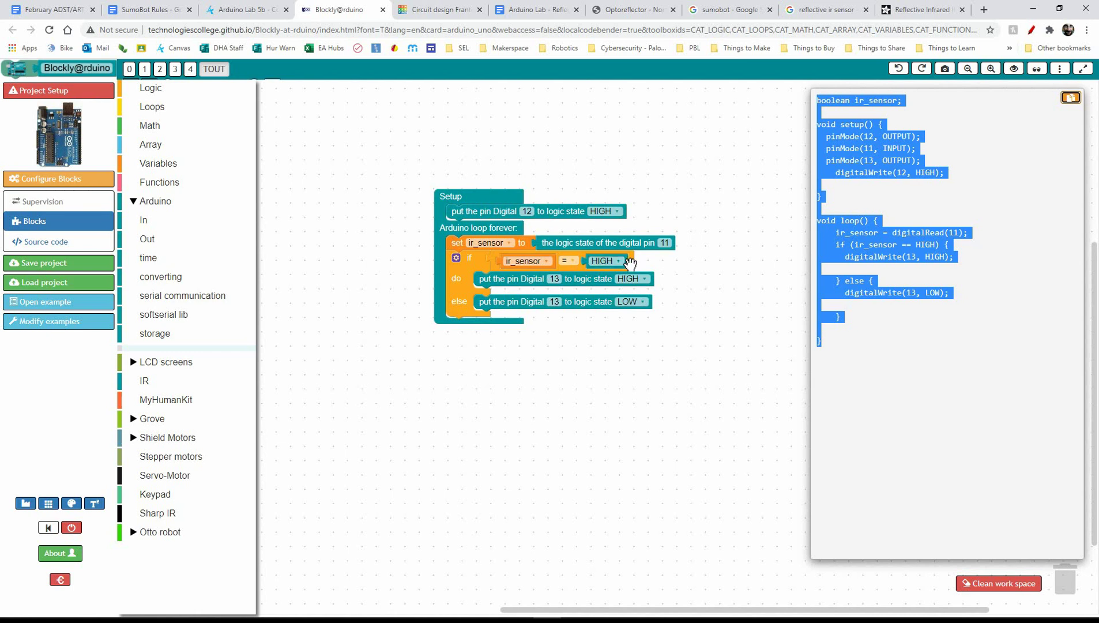
left_click_drag(630, 263, 642, 383)
key("Delete")
left_click(570, 261)
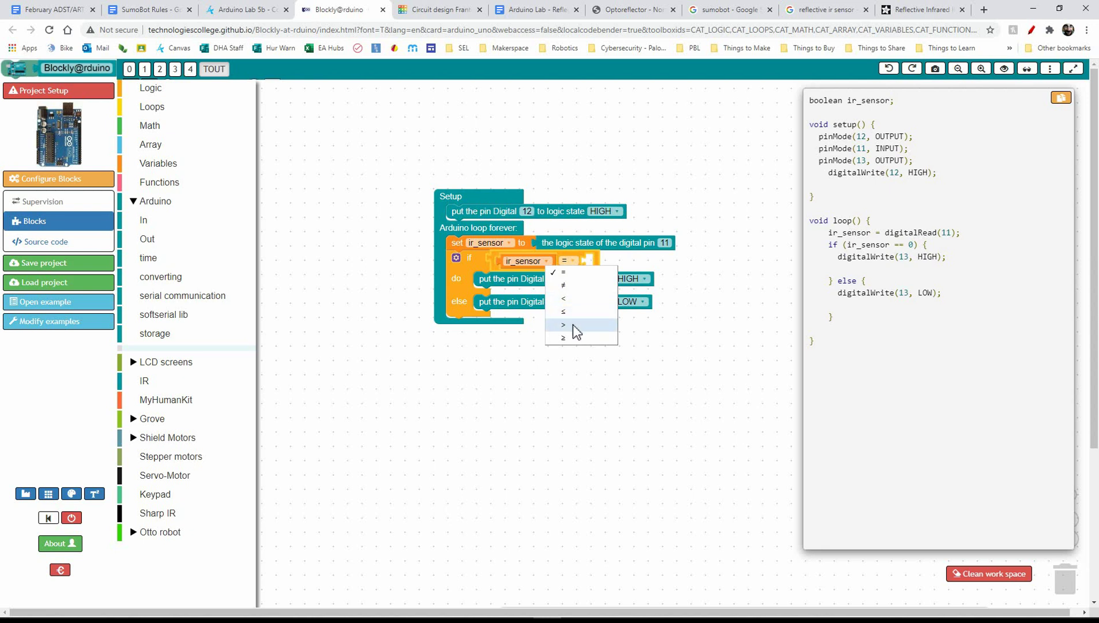
left_click(570, 324)
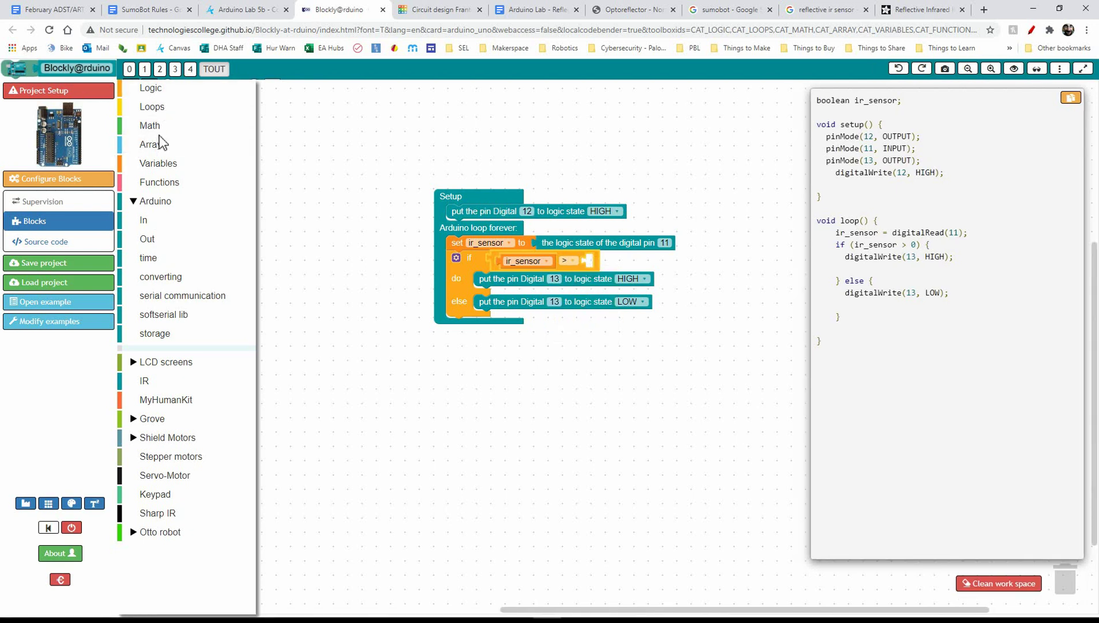
left_click_drag(162, 145, 157, 125)
left_click_drag(281, 99, 600, 261)
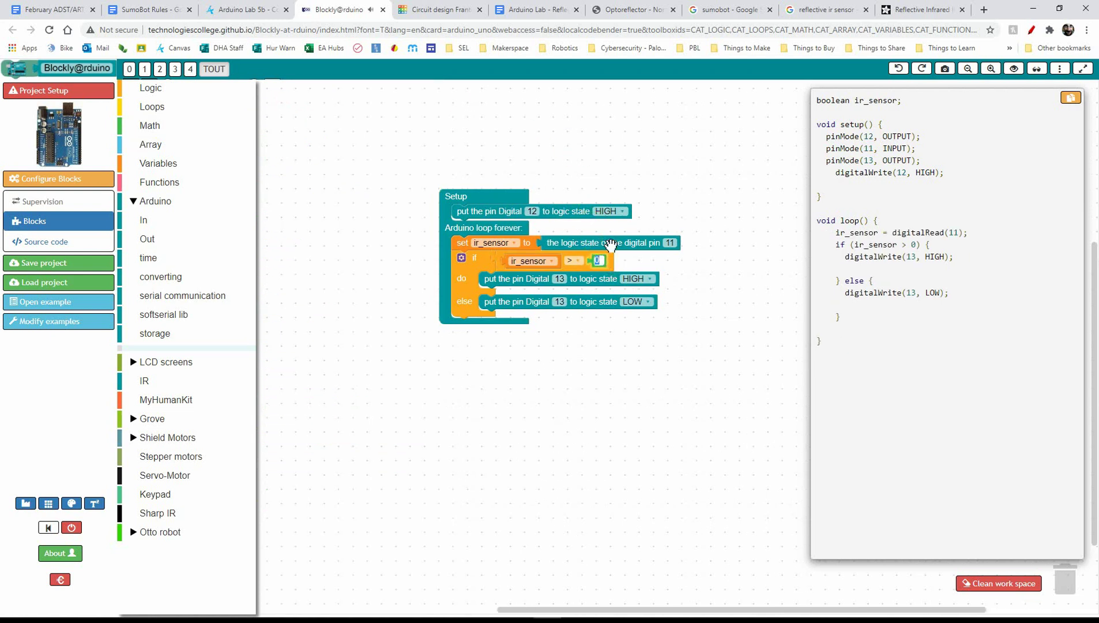
type("500")
left_click(631, 367)
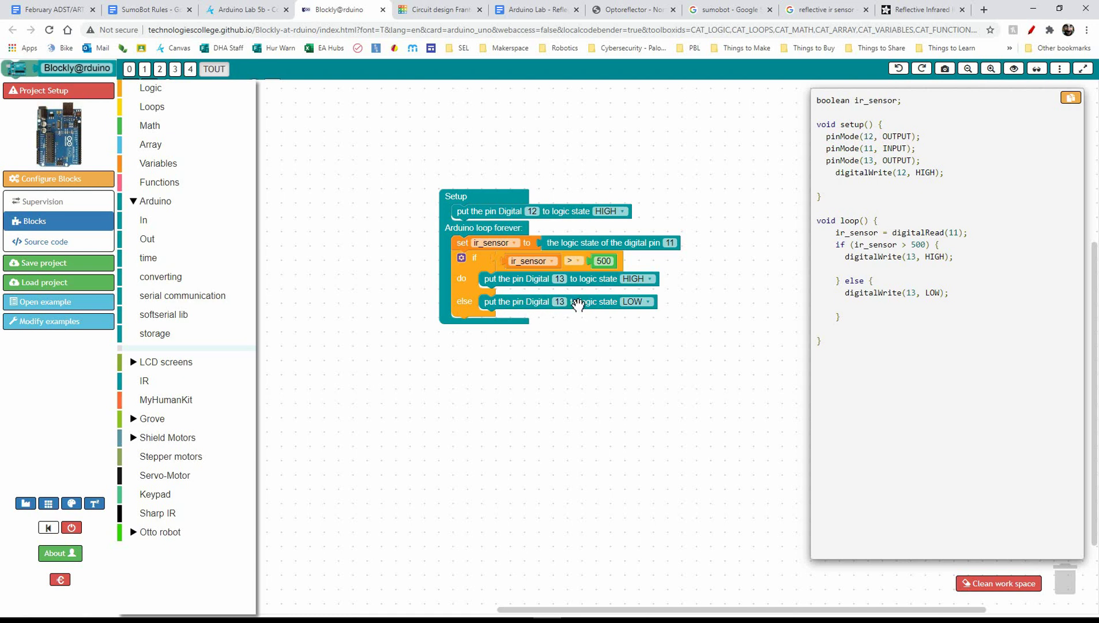
Set ir_sensor from an analog A0 read instead of digital pin 11, then copy the code
left_click_drag(569, 244, 173, 211)
left_click(155, 222)
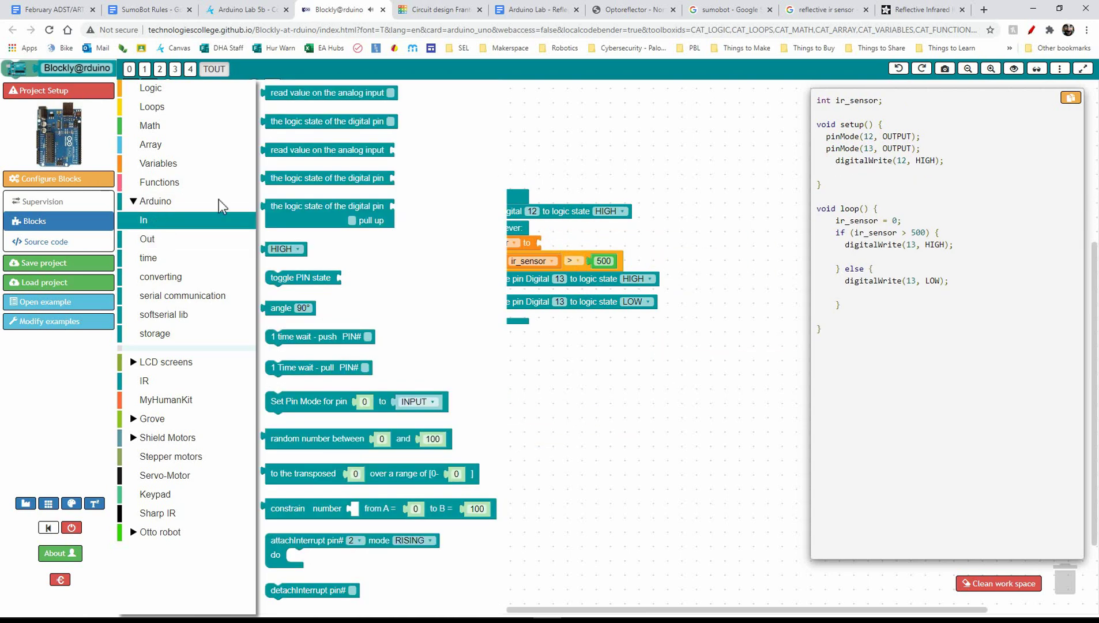
left_click_drag(294, 95, 591, 245)
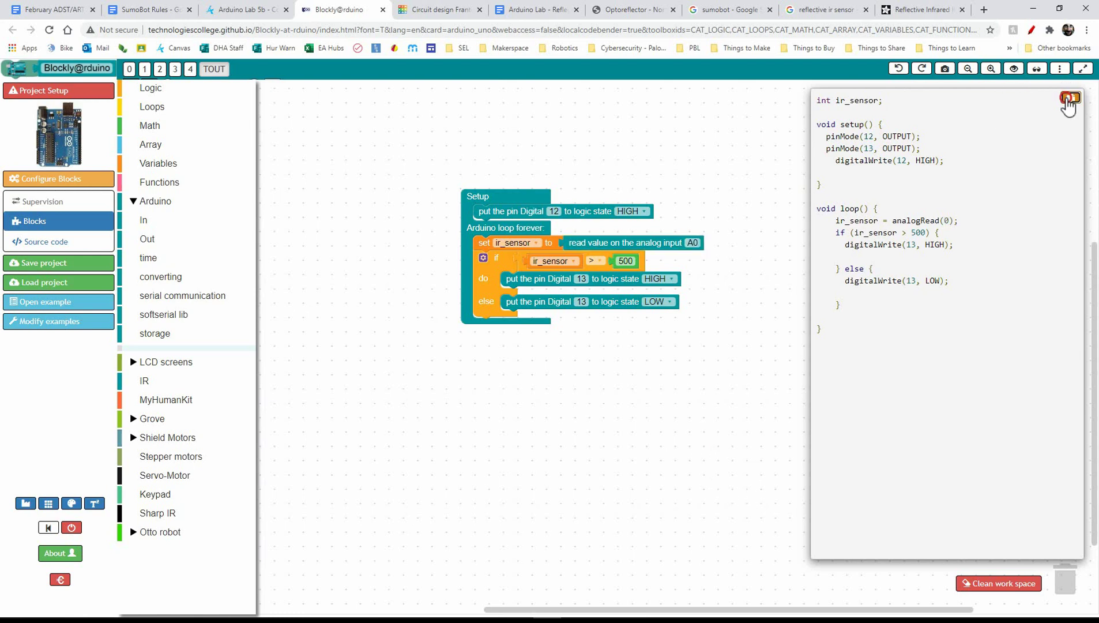
left_click(1070, 98)
Paste the analogRead(0) sketch into Tinkercad and simulate with the phototransistor's light at maximum
left_click(433, 10)
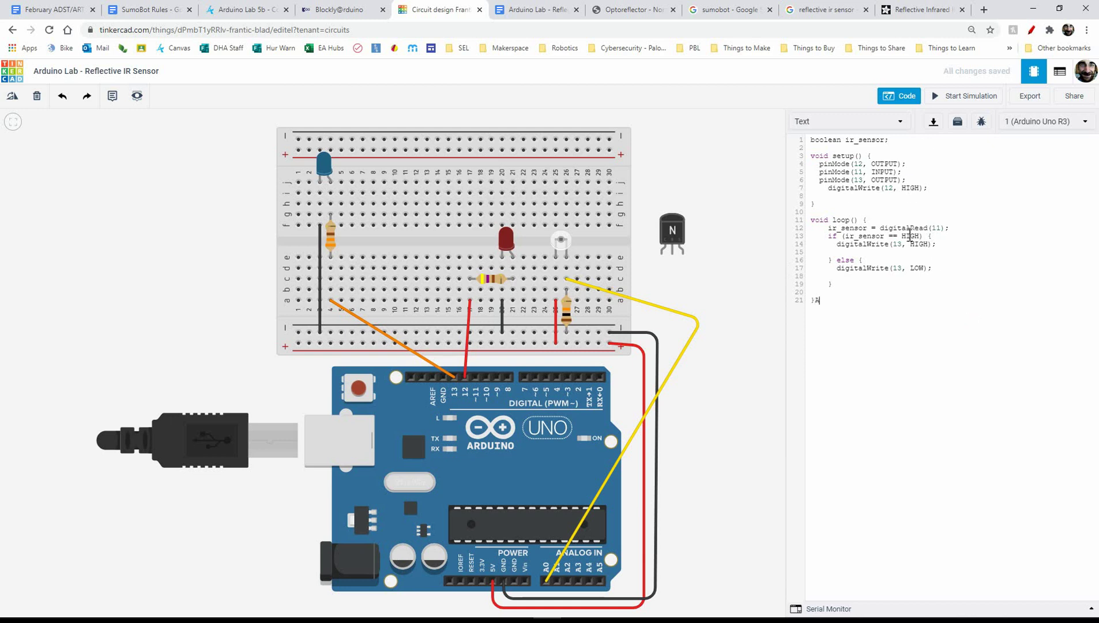
key("ctrl+a")
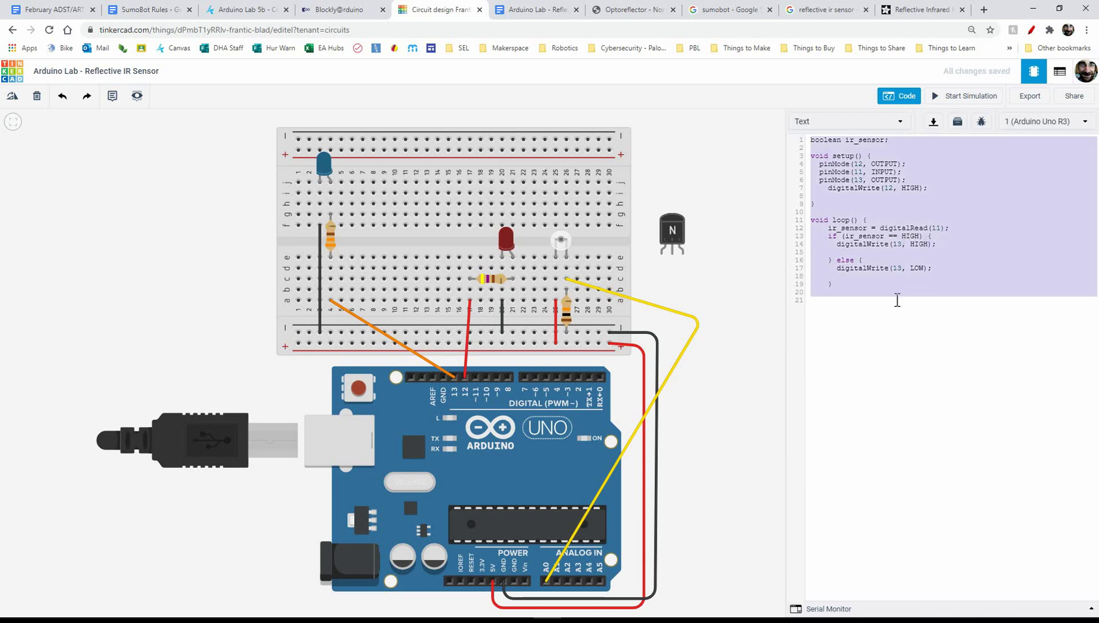
key("ctrl+v")
left_click(937, 99)
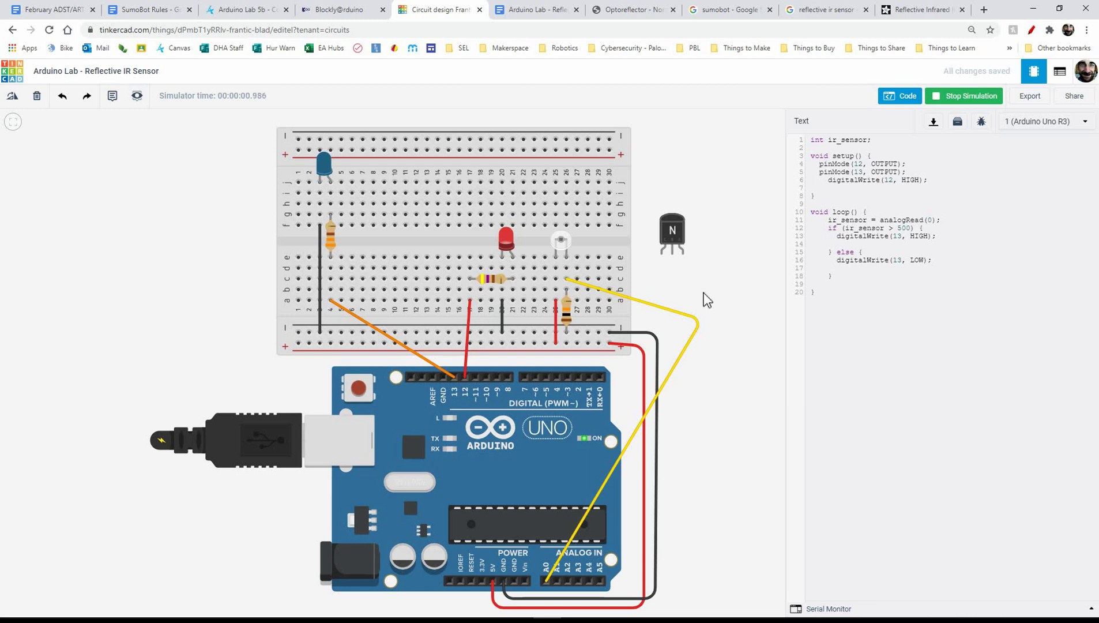
left_click(555, 241)
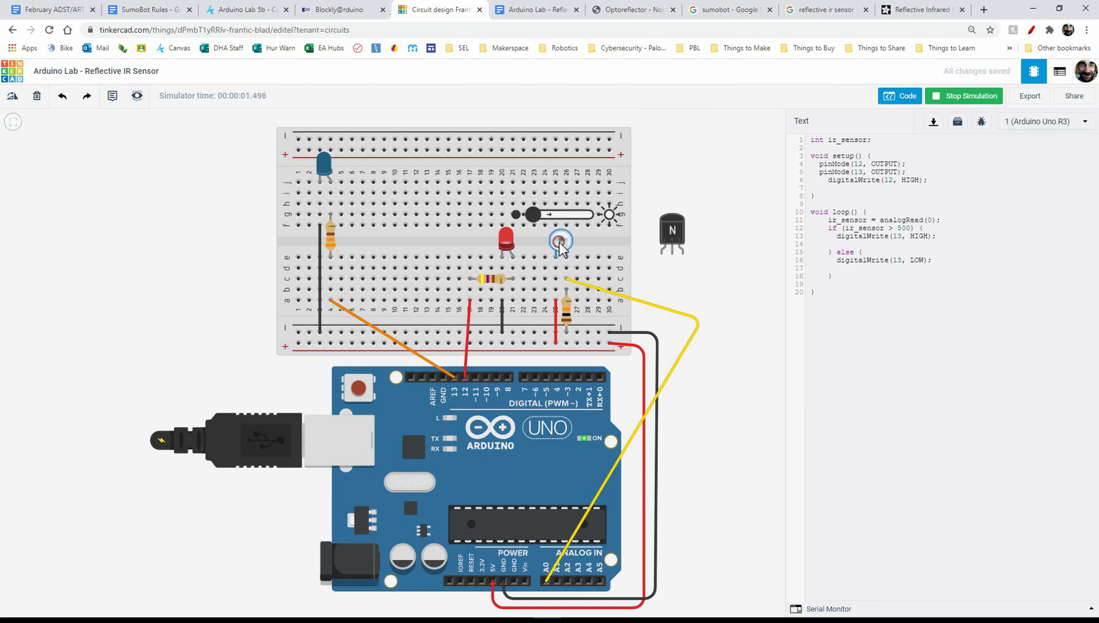
mouse_move(538, 216)
left_mouse_down()
mouse_move(591, 216)
mouse_move(528, 222)
mouse_move(538, 215)
left_mouse_up()
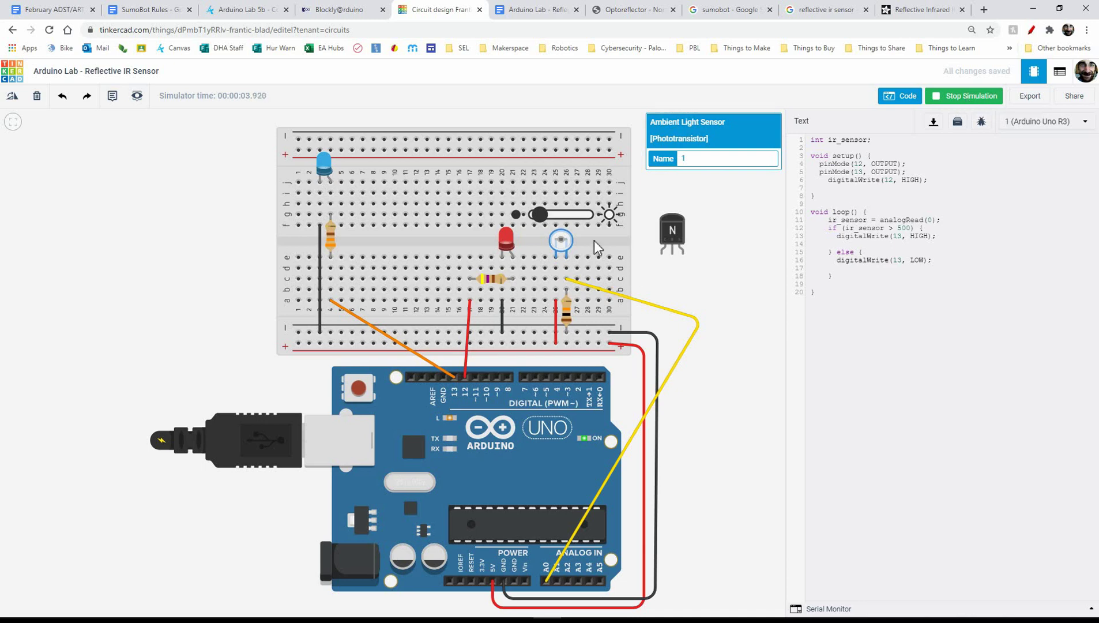
Stop the simulation and add serial initialisation at 9600 baud to Setup in Blockly@rduino
left_click(954, 102)
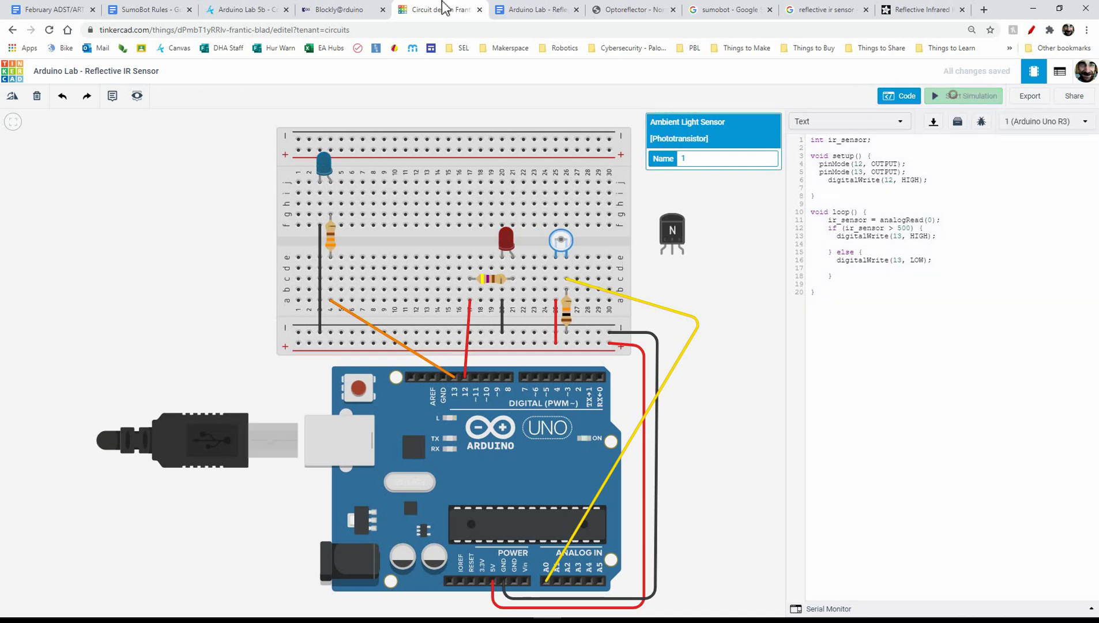
left_click(370, 10)
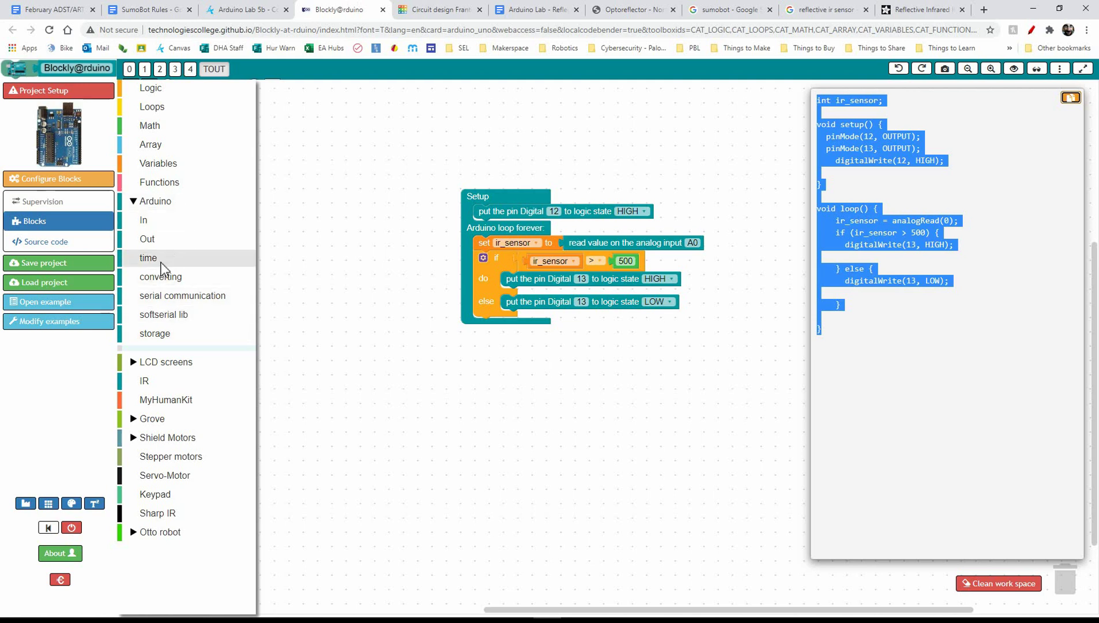
left_click(162, 300)
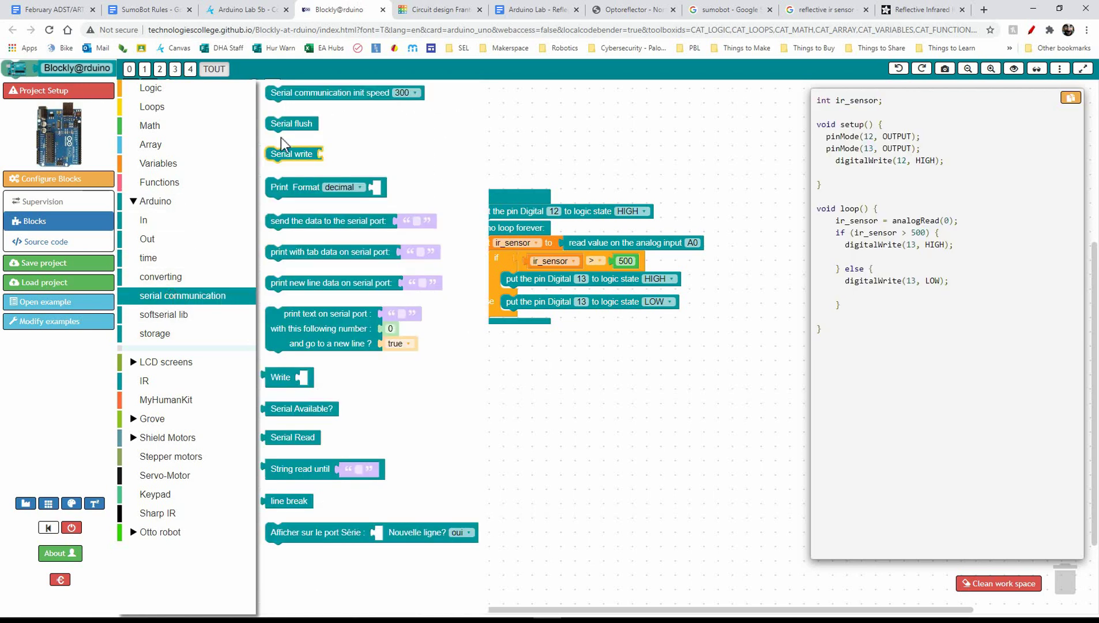
left_click_drag(302, 93, 527, 210)
left_click(616, 211)
left_click(611, 288)
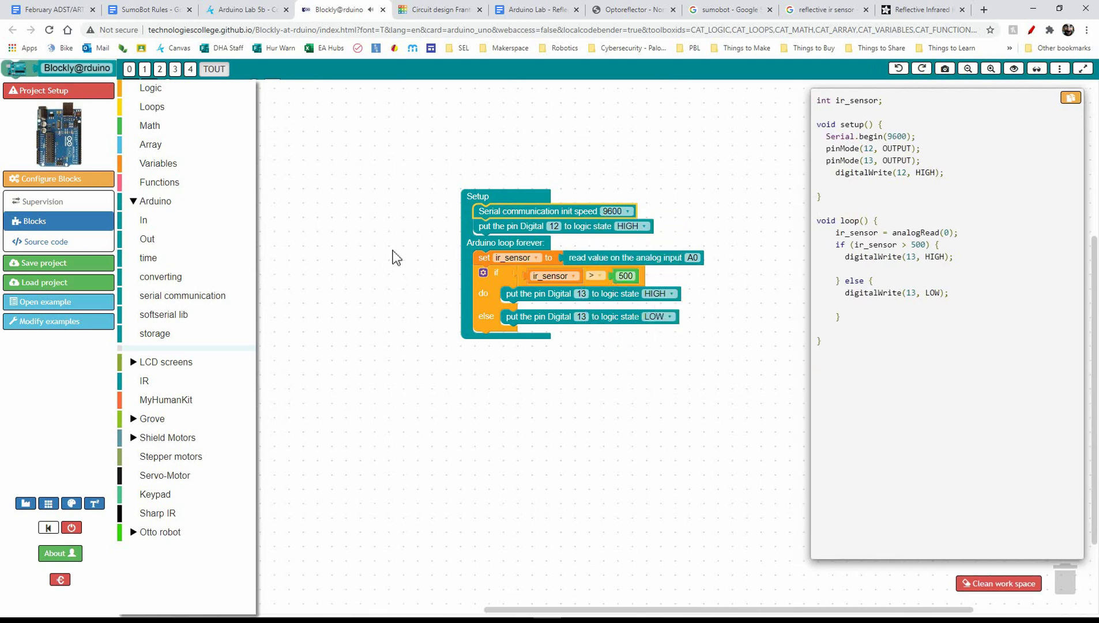
left_click(172, 222)
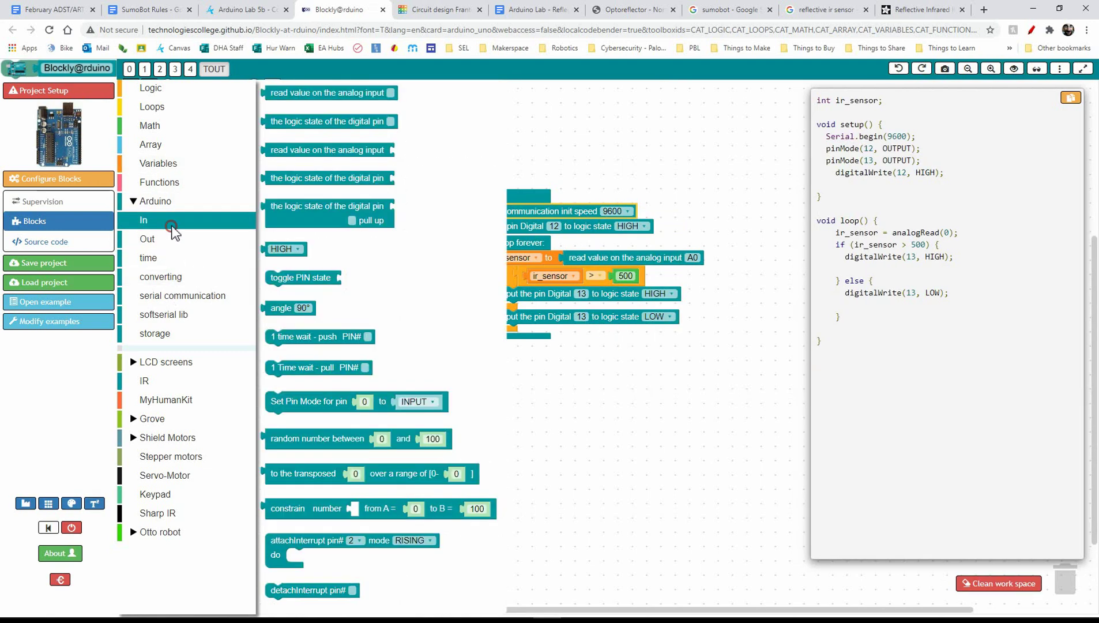
left_click(309, 122)
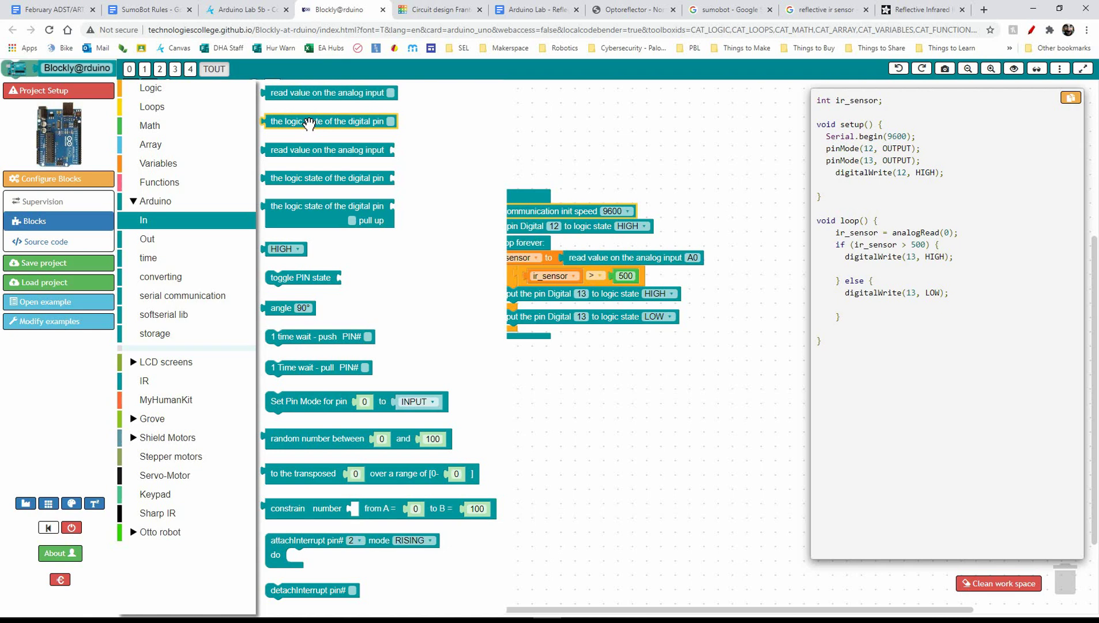
left_click(176, 296)
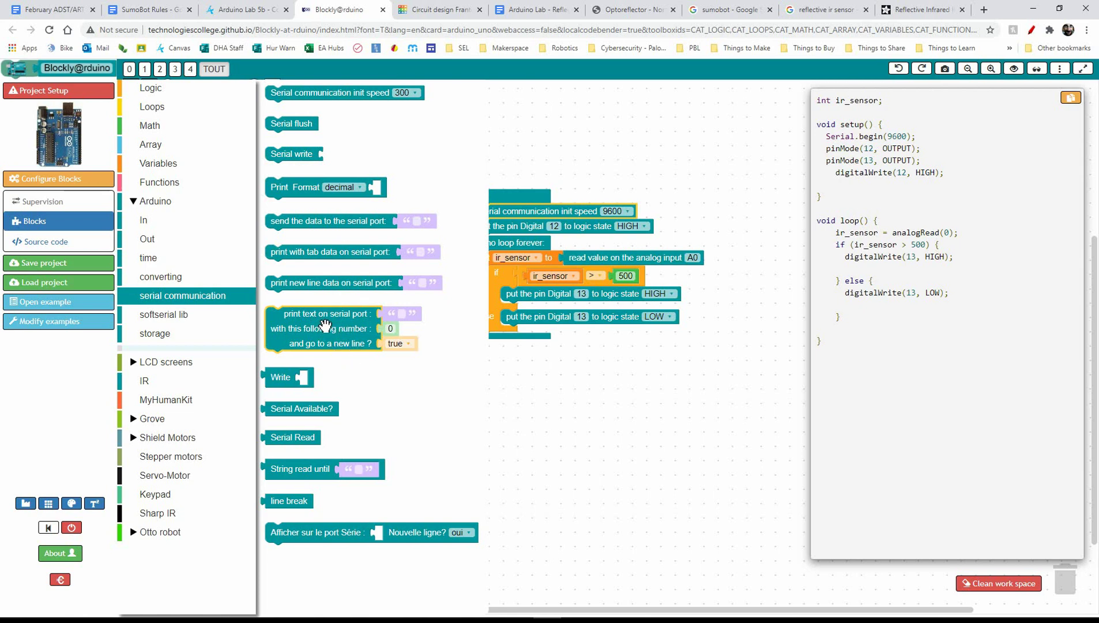
Add a loop serial print of 'Sensor Value:' followed by ir_sensor, and copy the code
left_click_drag(335, 328, 539, 353)
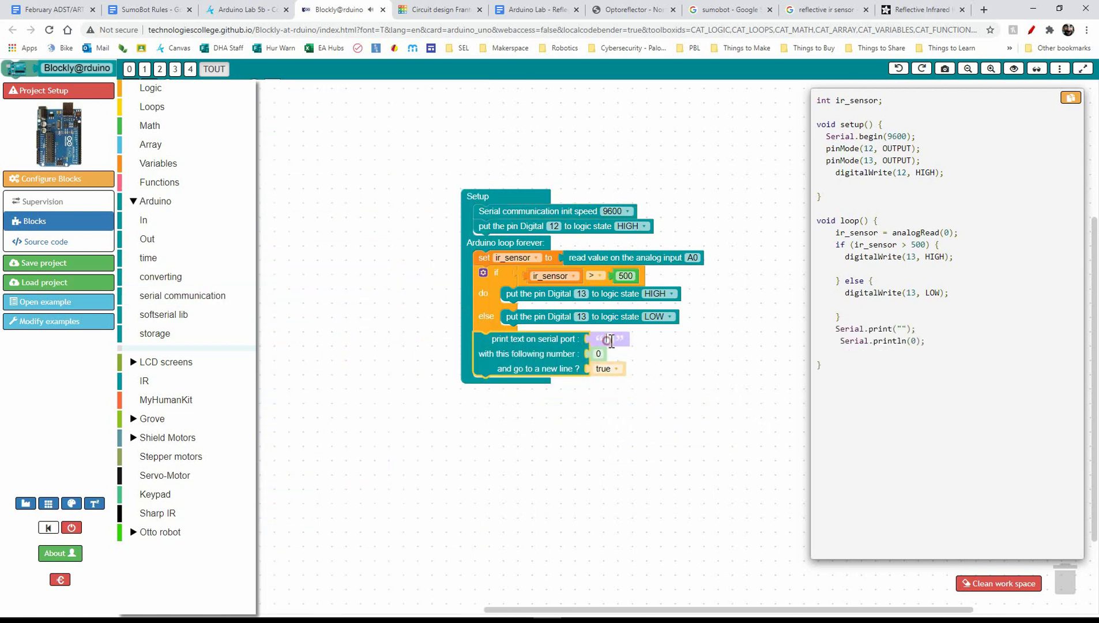
left_click(611, 341)
type("IR se")
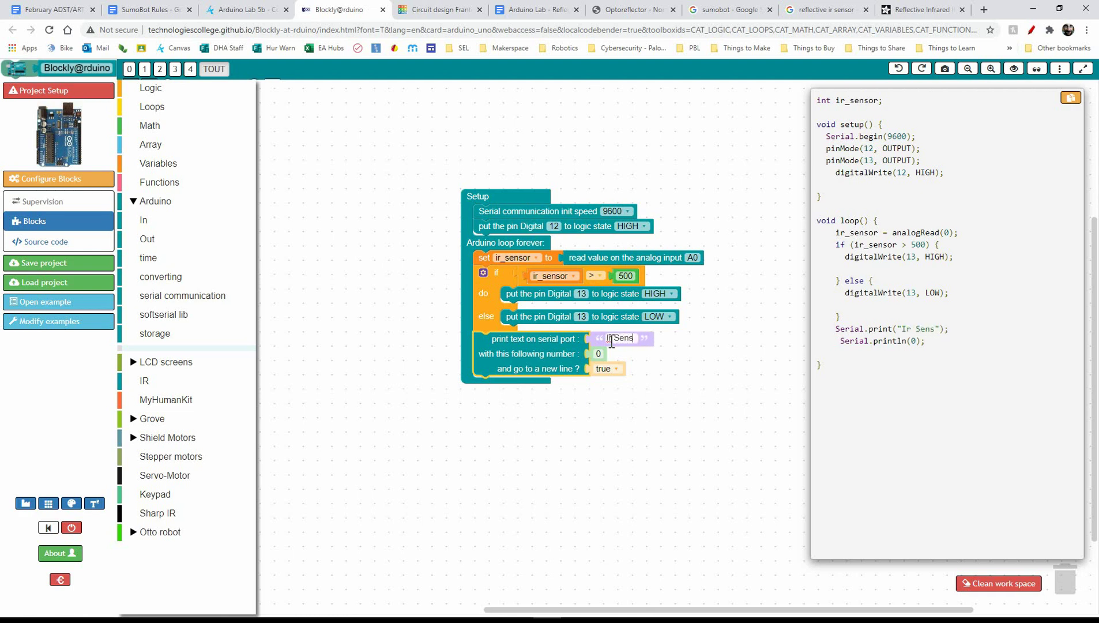
key("BackSpace")
key("BackSpace")
key("BackSpace")
key("BackSpace")
key("BackSpace")
type("Sensor Value:")
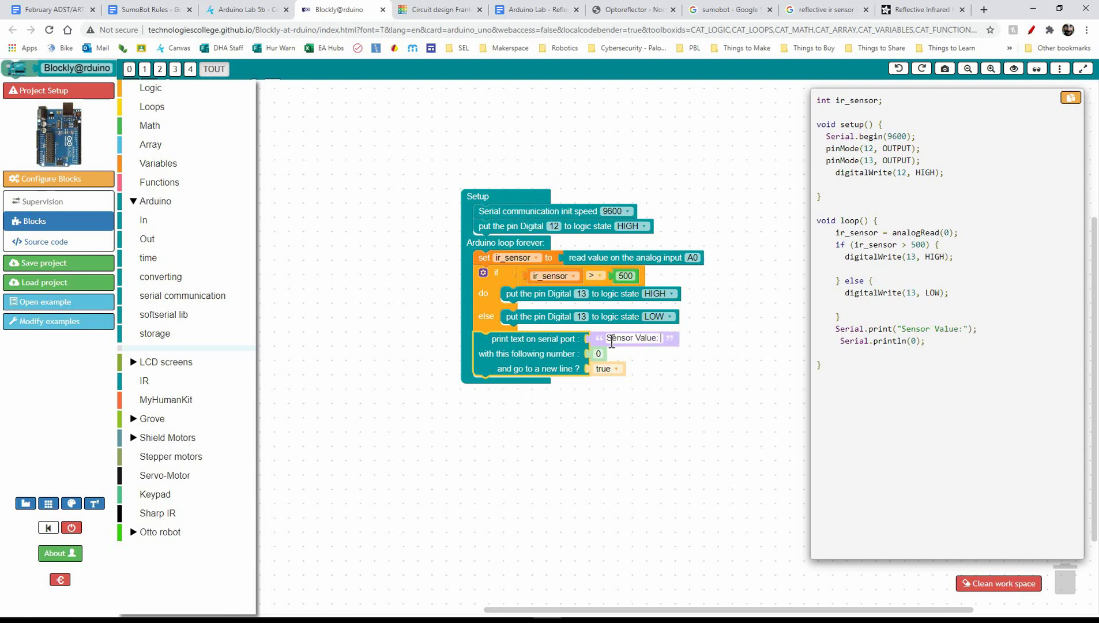
left_click(657, 424)
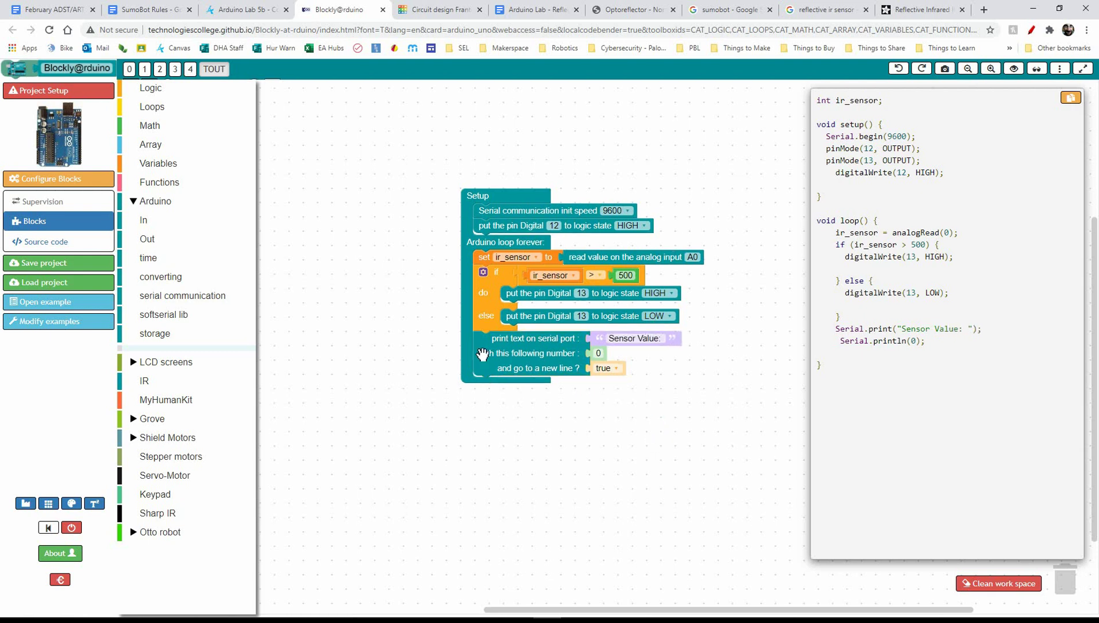
left_click(151, 163)
left_click_drag(316, 238, 643, 358)
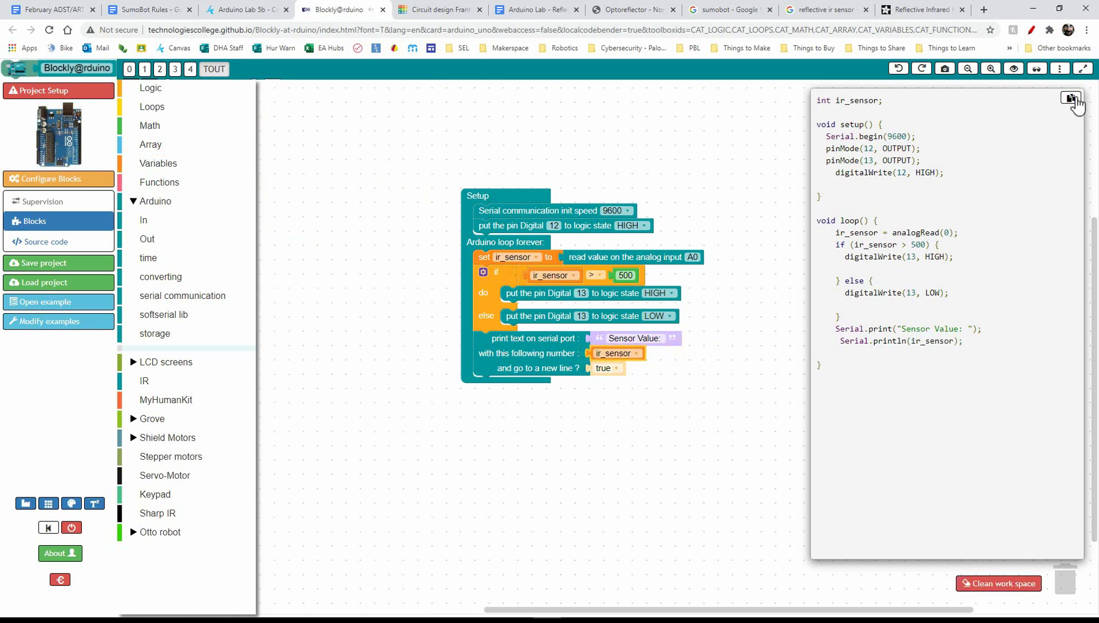
left_click(1070, 98)
Paste the serial-printing code into Tinkercad and start a simulation with an enlarged Serial Monitor
left_click(438, 9)
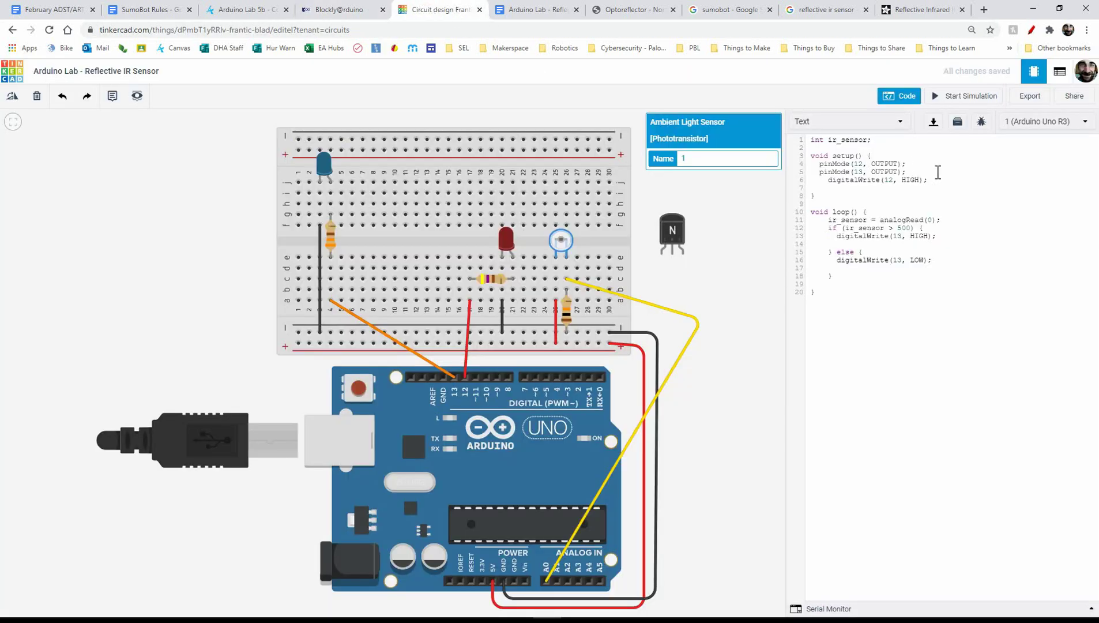
left_click(984, 231)
key("ctrl+a")
key("ctrl+v")
left_click(980, 98)
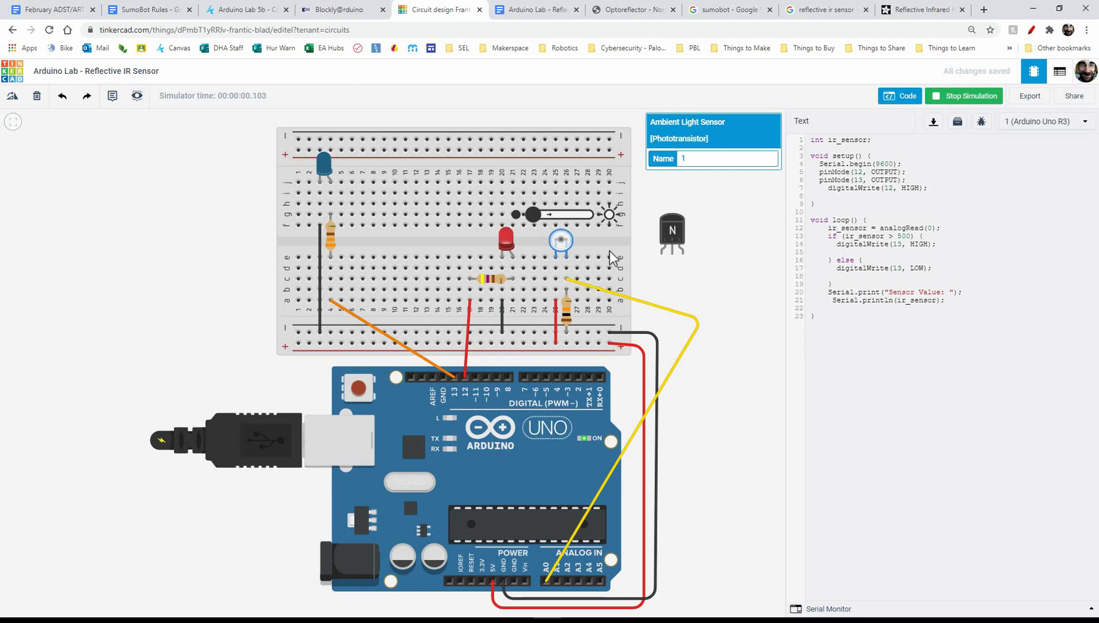
left_click(820, 608)
left_click_drag(891, 583, 900, 347)
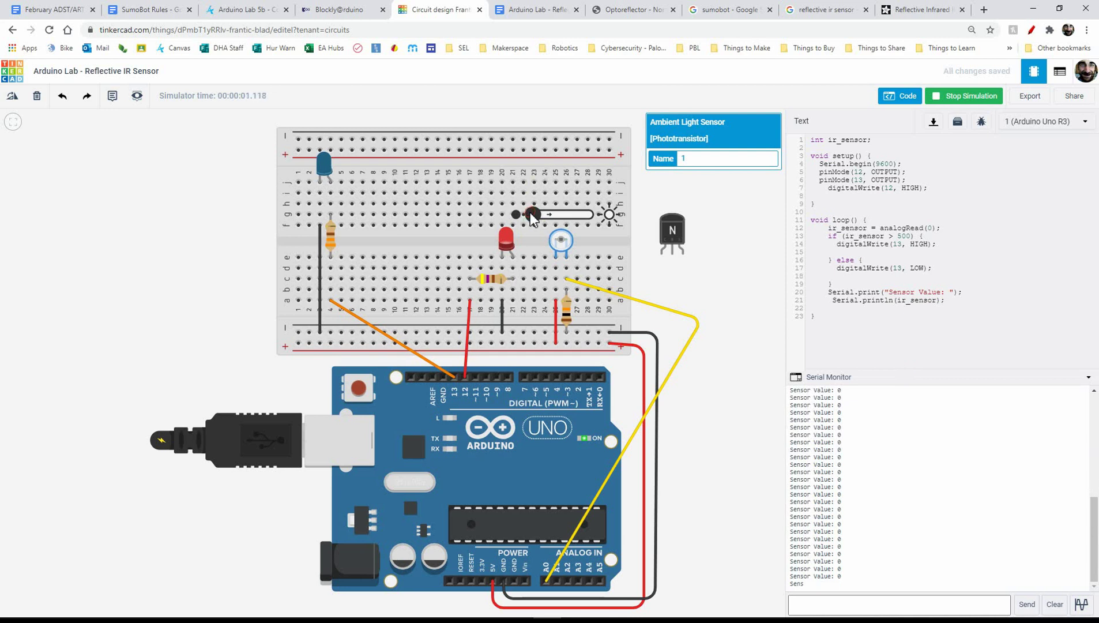
Vary the sensor's light level, watching readings such as 471 and 565, then stop the simulation
left_click_drag(541, 215, 599, 218)
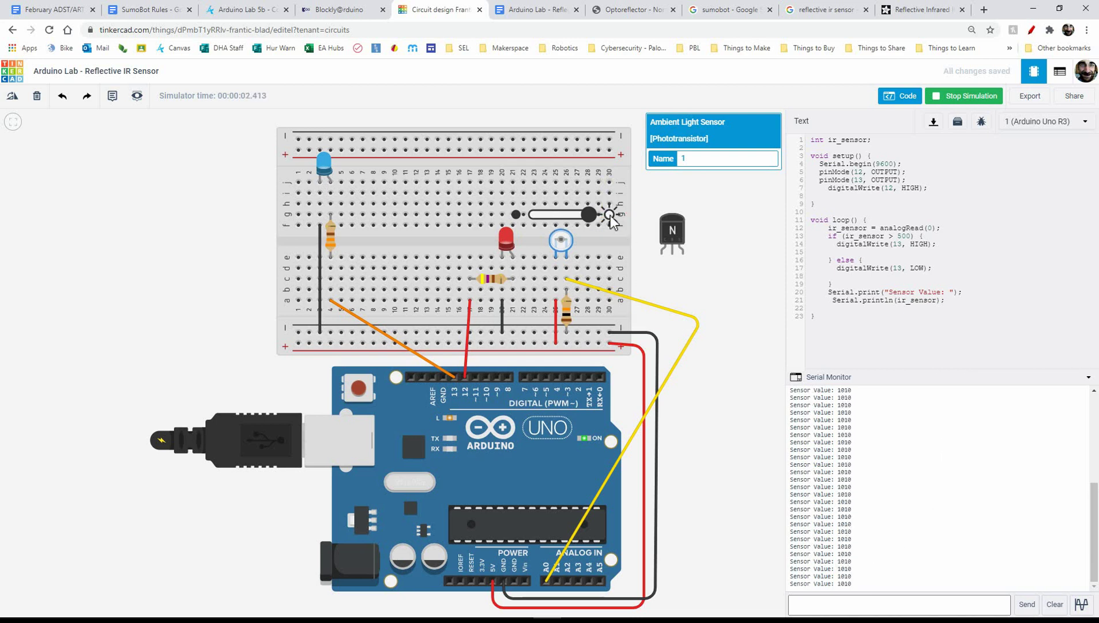
left_click_drag(589, 213, 585, 211)
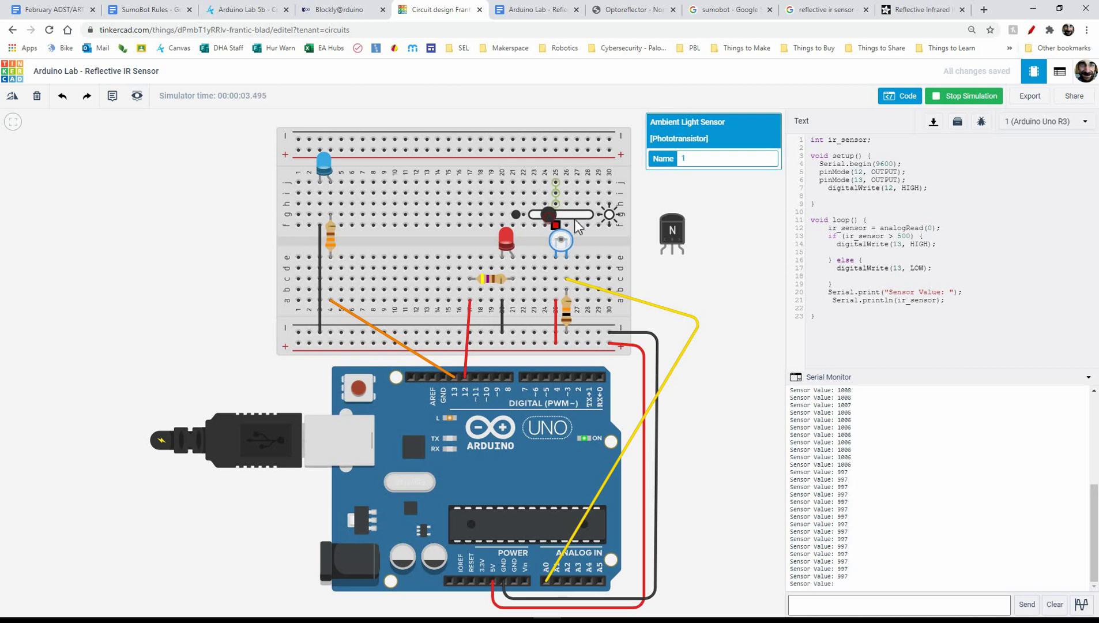
left_click_drag(551, 221, 580, 213)
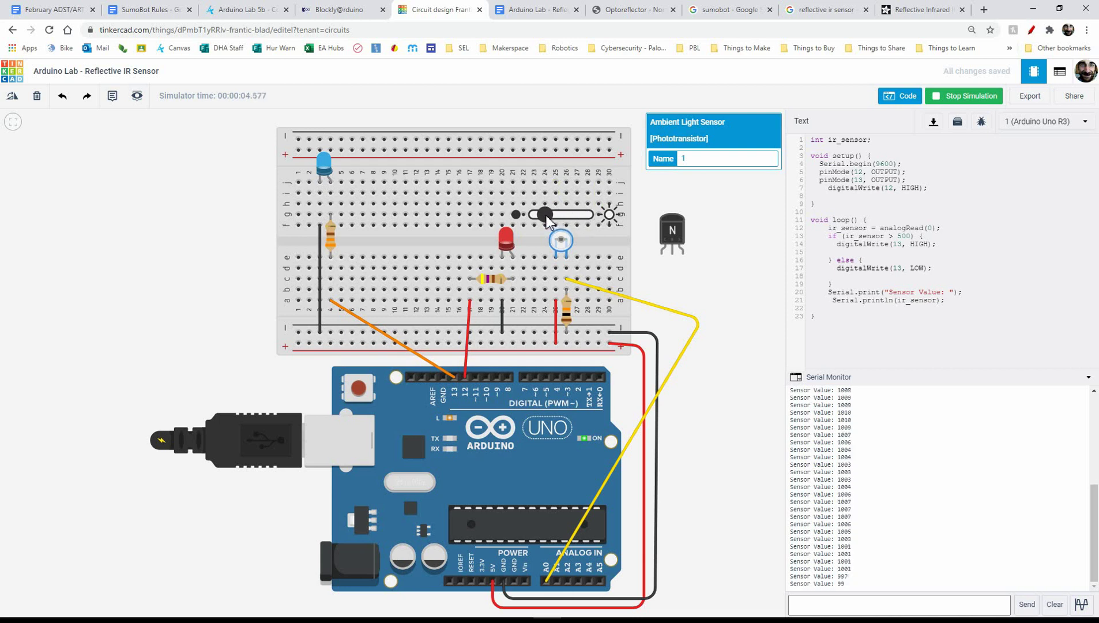
left_click_drag(544, 215, 539, 214)
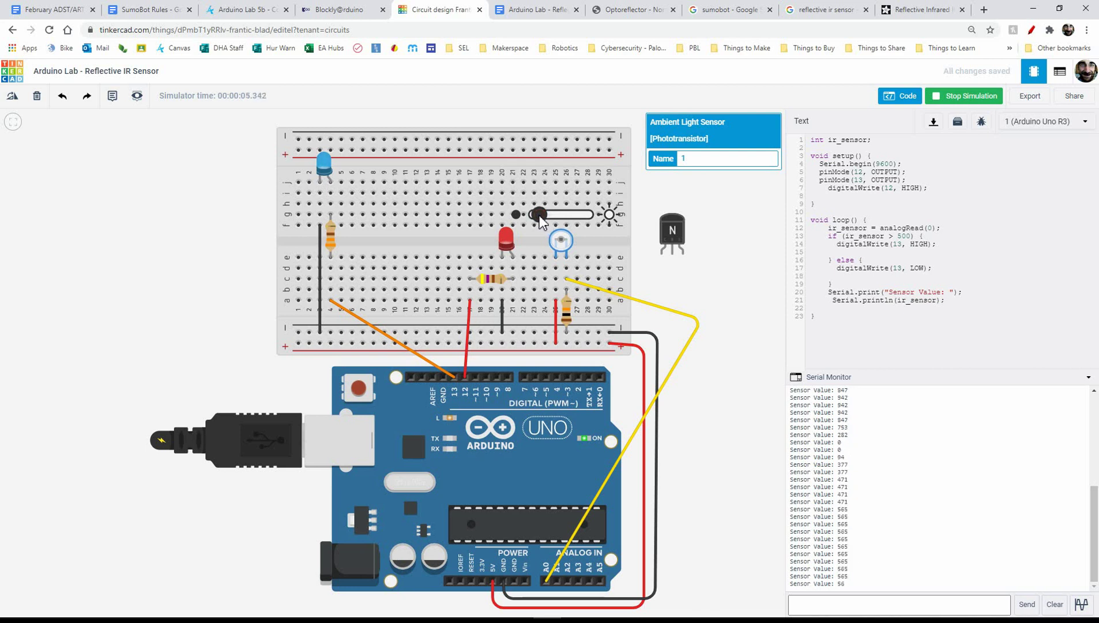
left_click(973, 98)
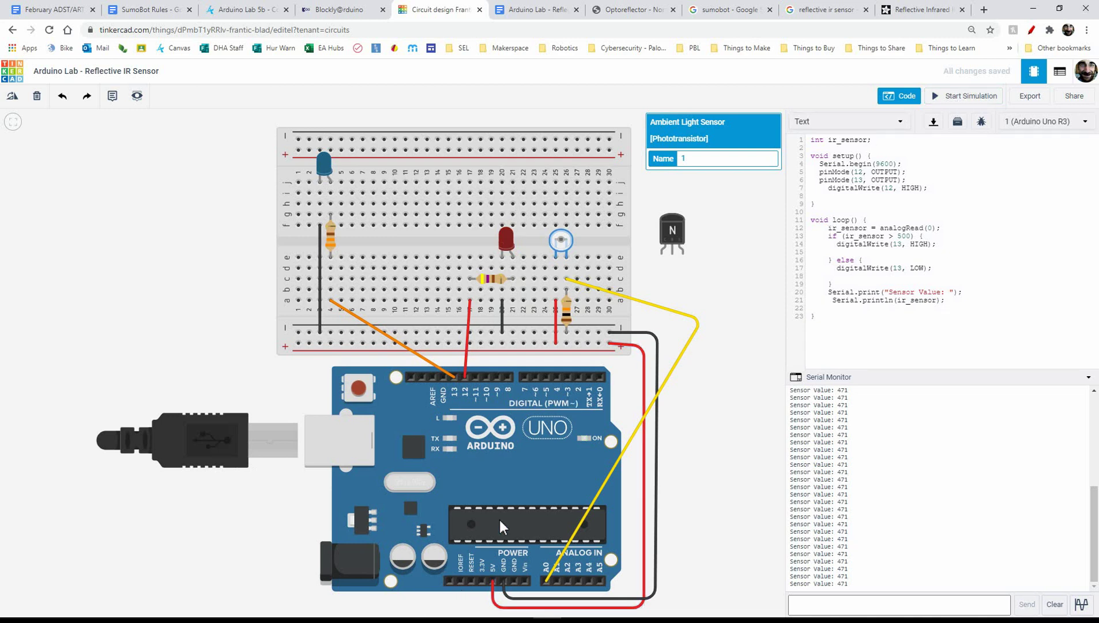
mouse_move(519, 614)
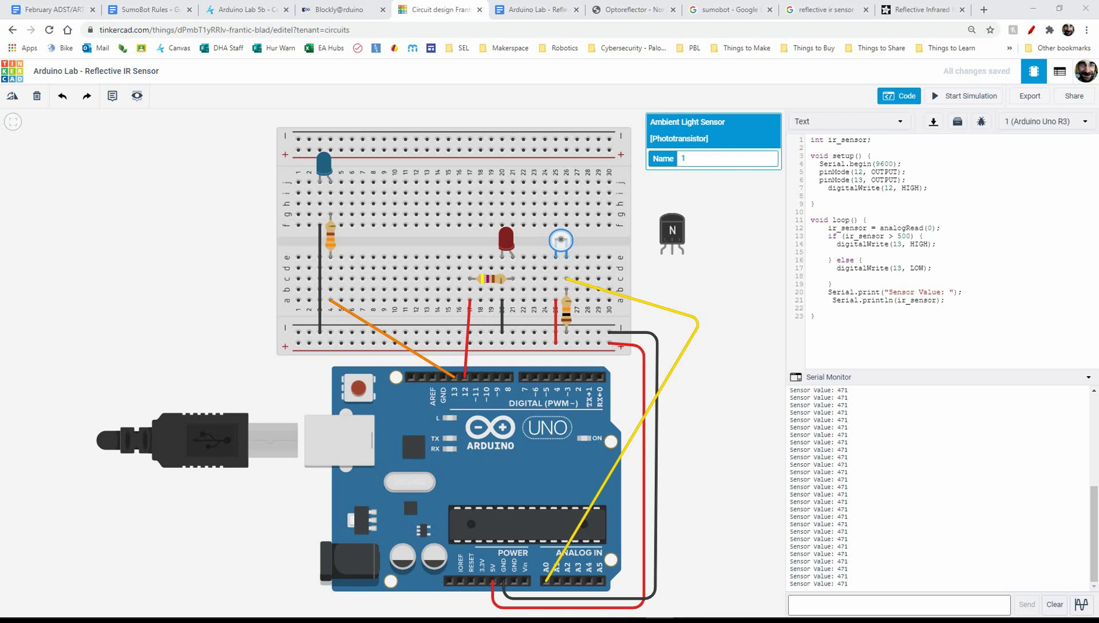
Place the Arduino IDE beside Tinkercad and replace the old sketch with the copied Tinkercad code
key("alt+Tab")
key("super+Right")
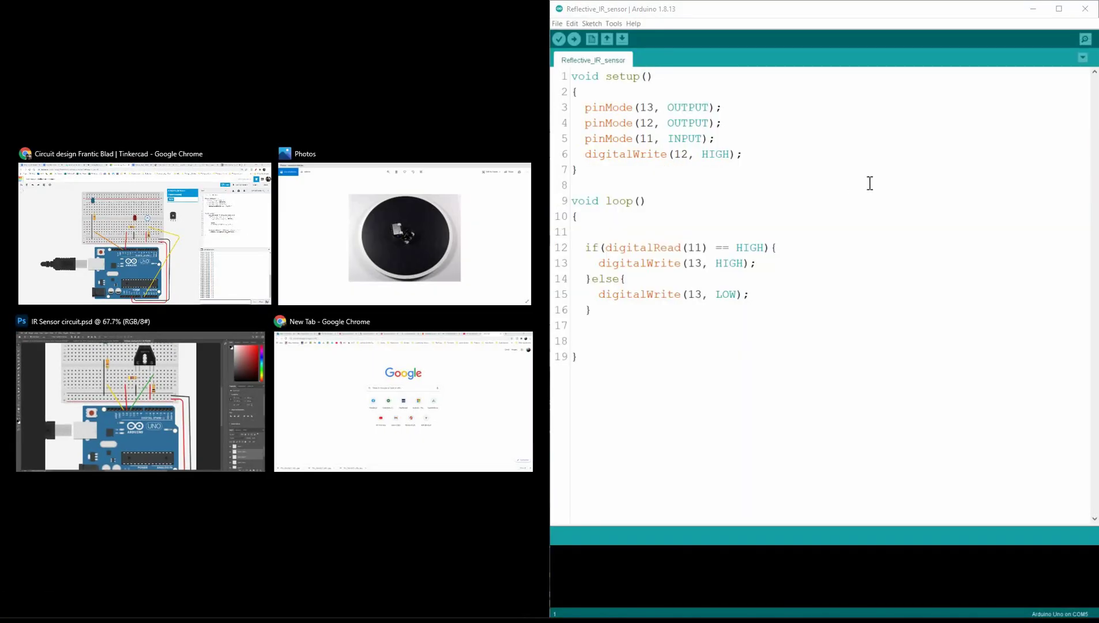
left_click(738, 326)
key("ctrl+a")
key("Delete")
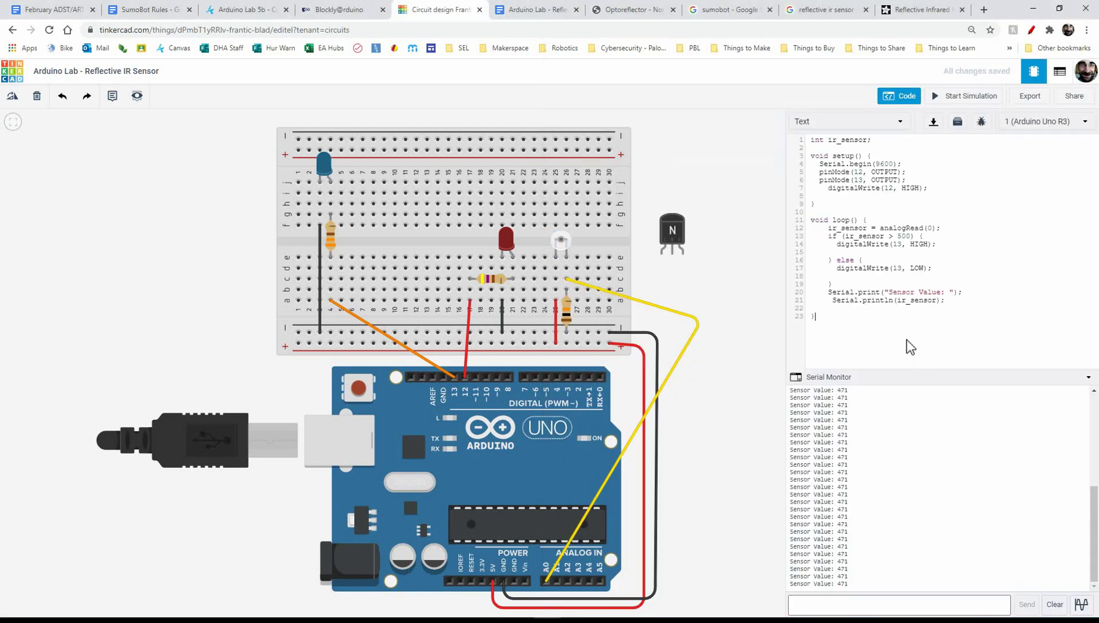
key("ctrl+a")
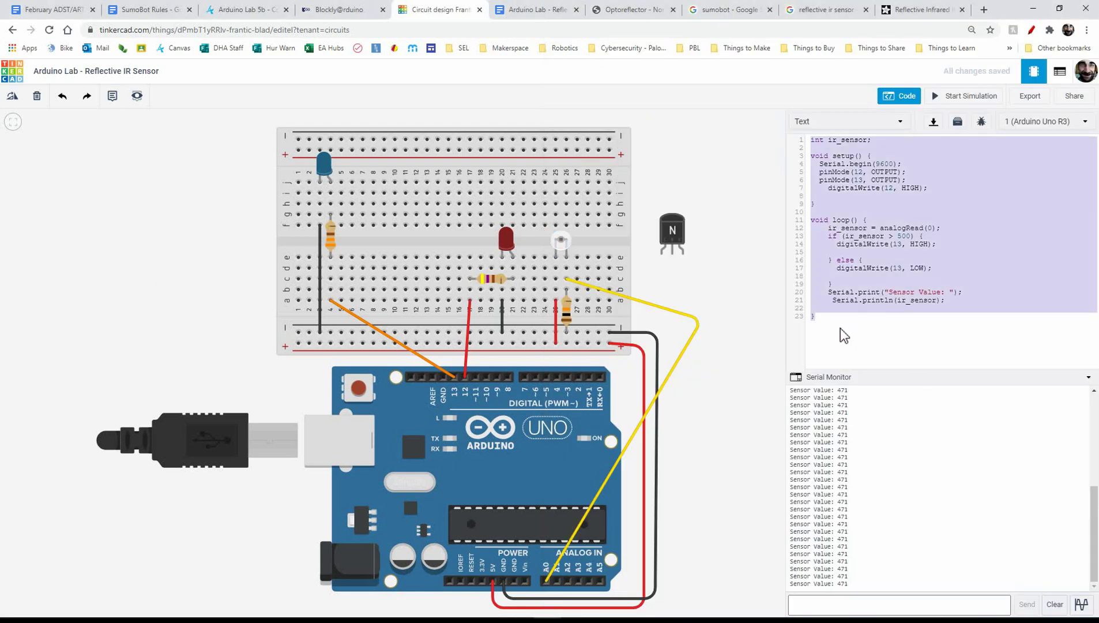
key("ctrl+c")
key("alt+Tab")
key("ctrl+v")
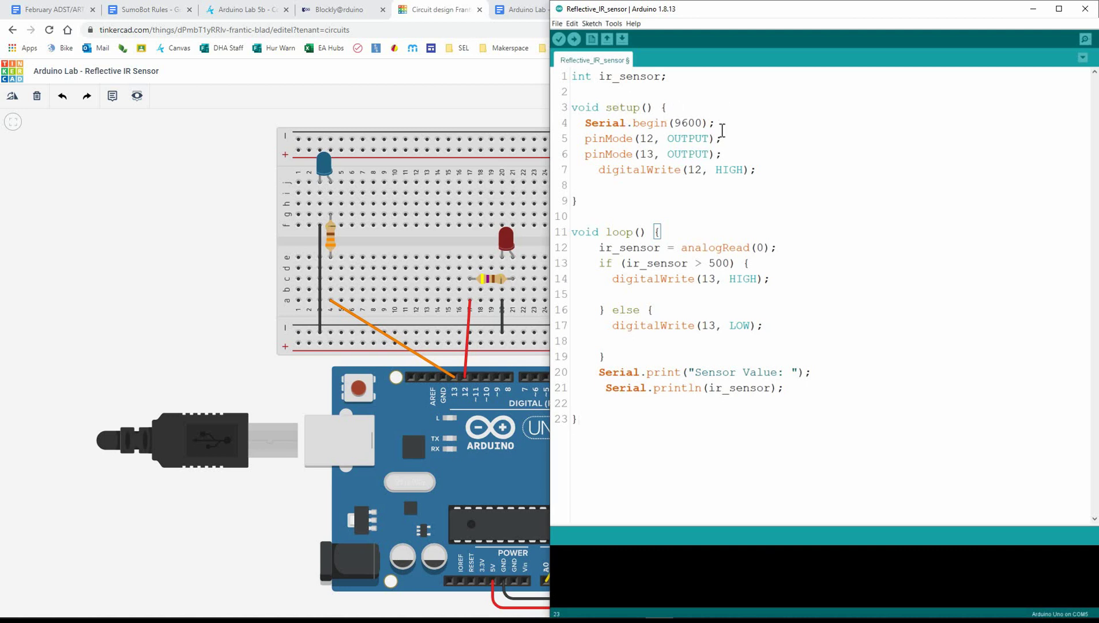
Select the COM5 Arduino Uno port and upload the sketch to the board
left_click(613, 24)
mouse_move(634, 136)
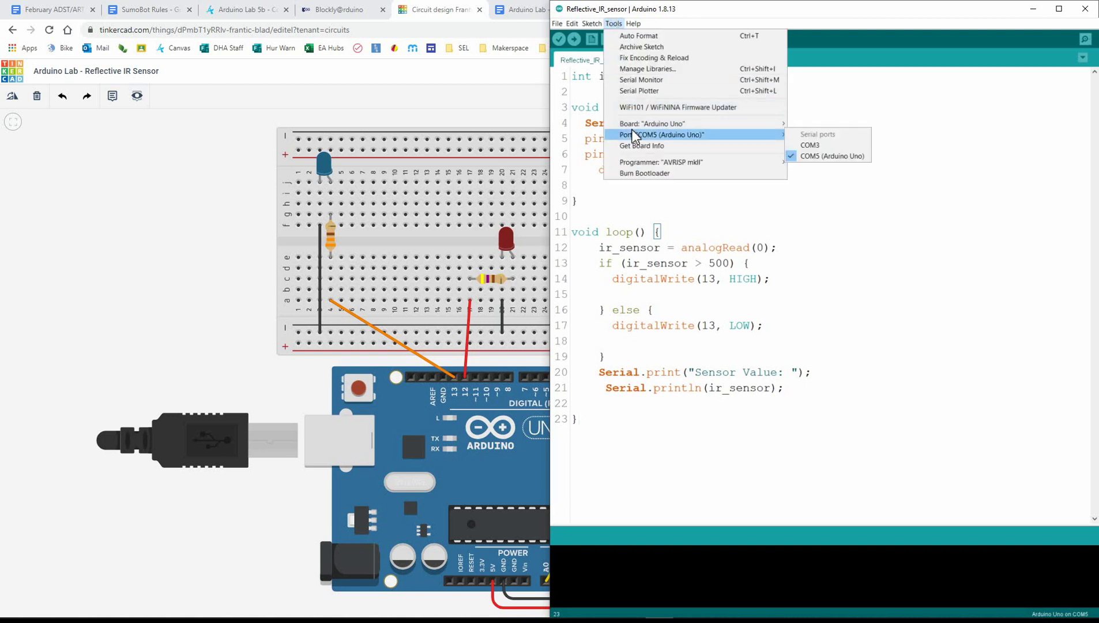
left_click(822, 155)
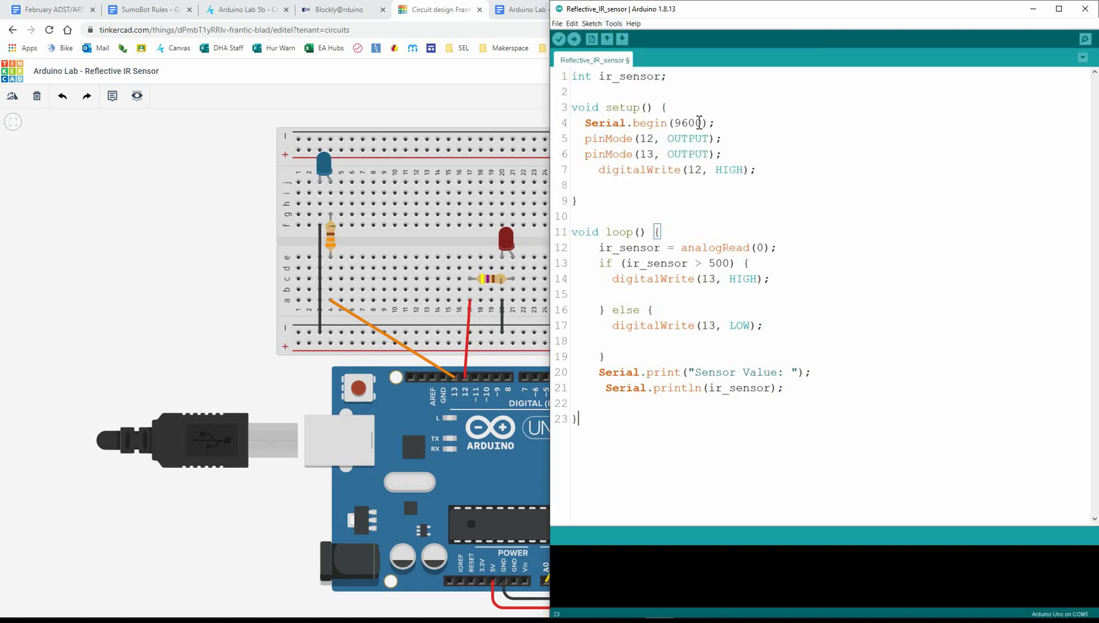
left_click(576, 42)
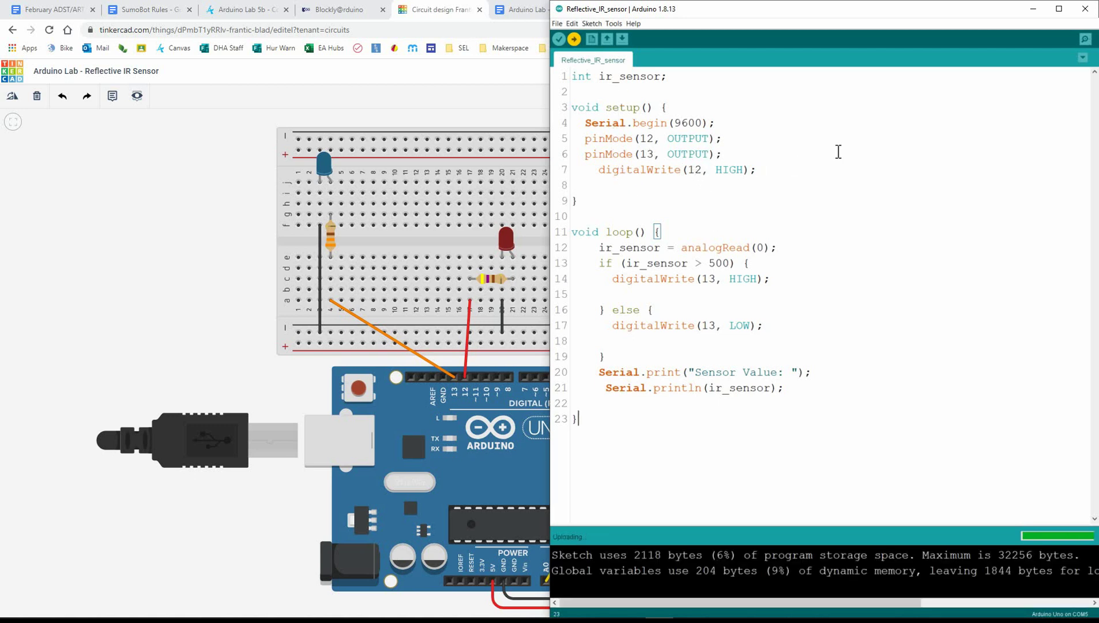
Watch the COM5 Sensor Value readings drop from 778 to 4 while covering the sensor, then close the monitor
left_click(1085, 40)
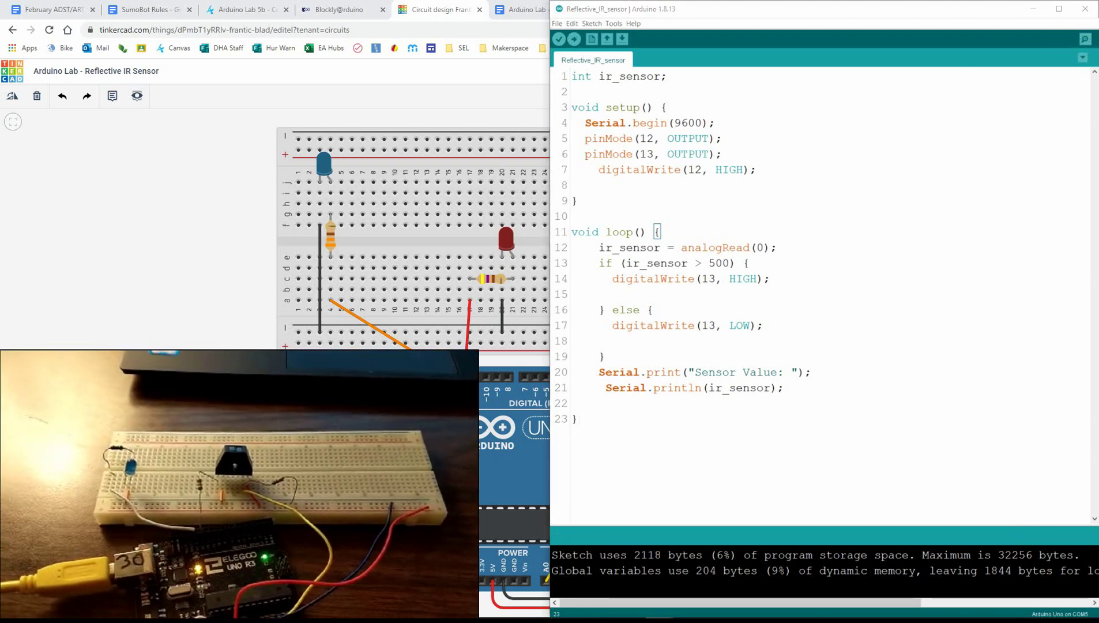
mouse_move(784, 145)
left_mouse_down()
mouse_move(846, 139)
mouse_move(732, 166)
mouse_move(621, 155)
left_mouse_up()
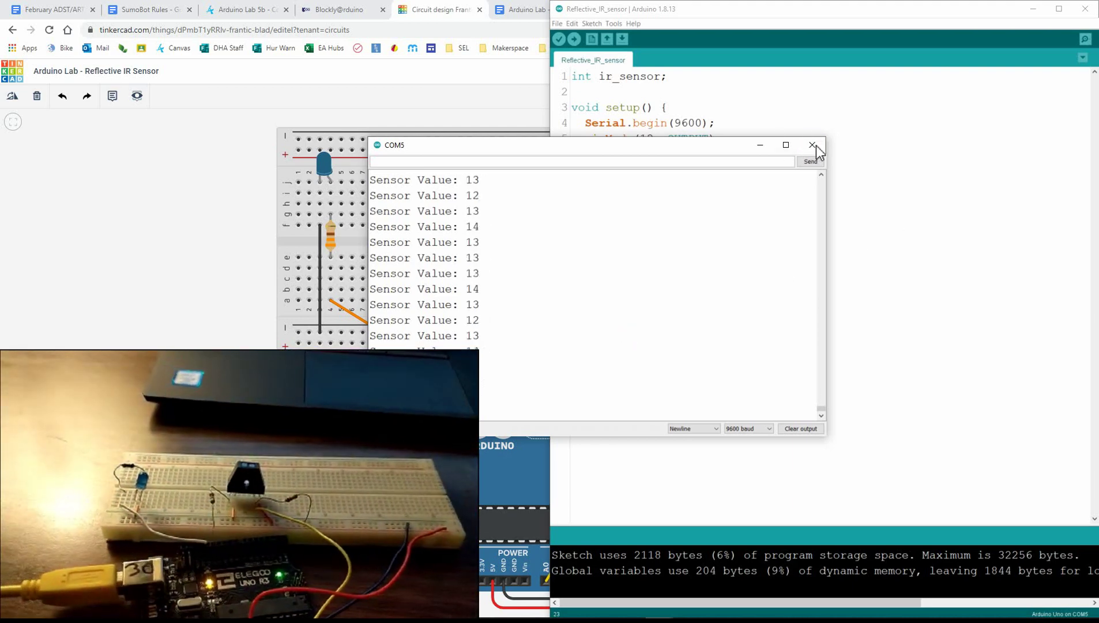
left_click(739, 206)
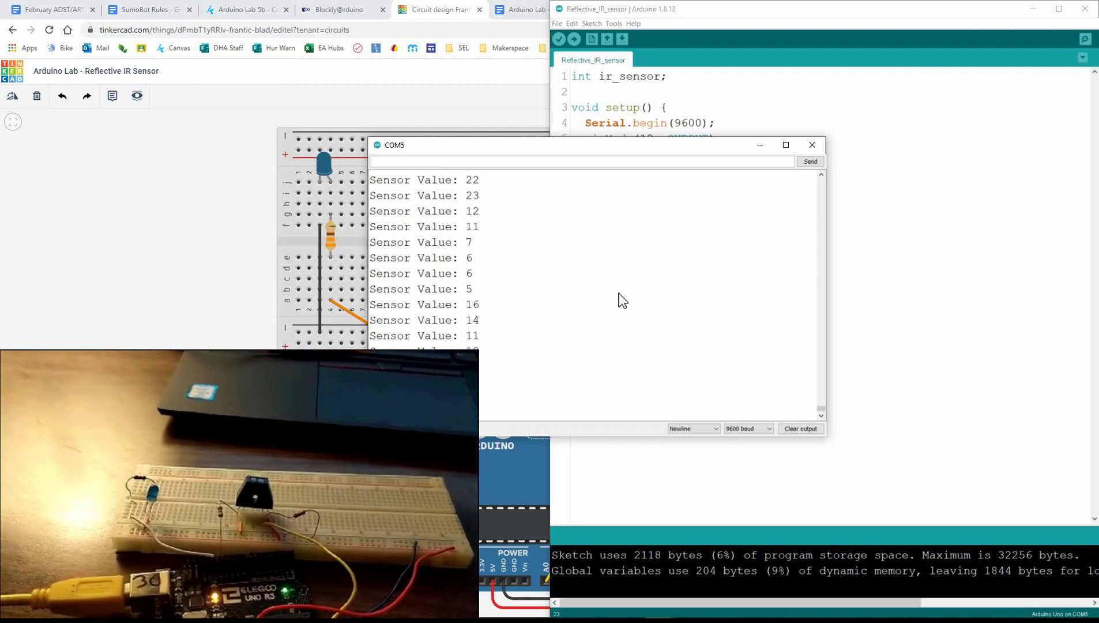
left_click(637, 321)
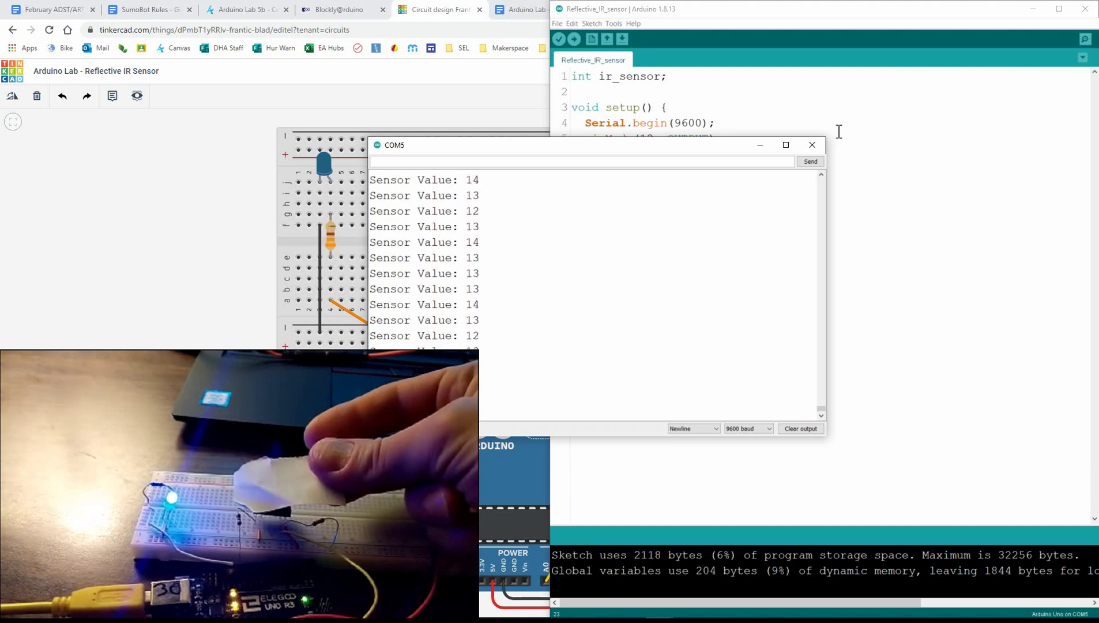
left_click(812, 144)
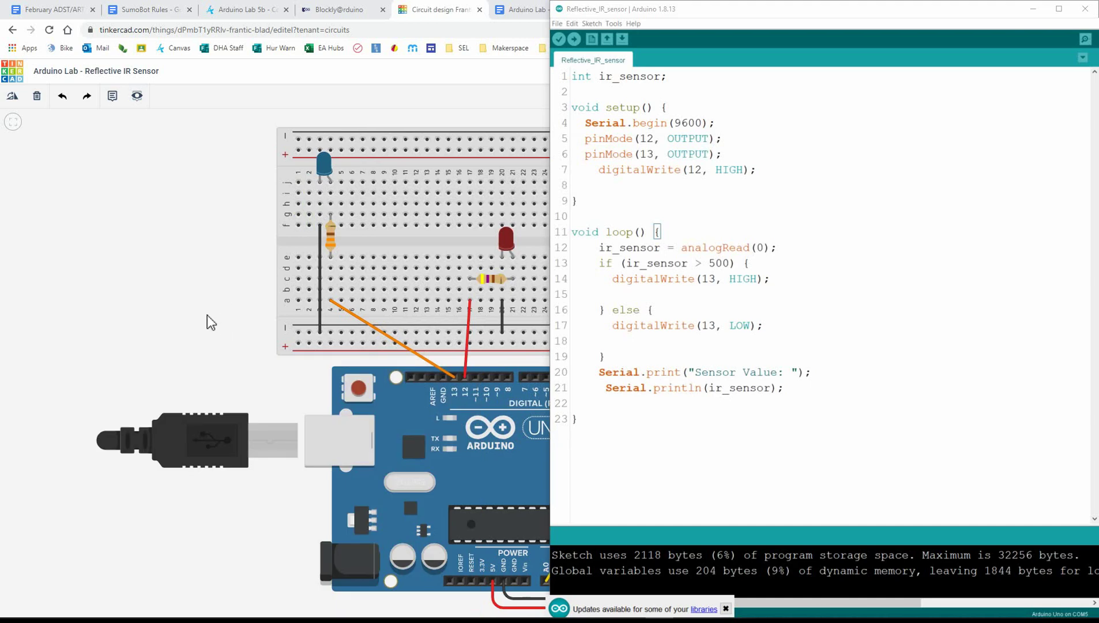
Return to the Tinkercad circuit editor showing the sketch and its Sensor Value output
left_click(206, 315)
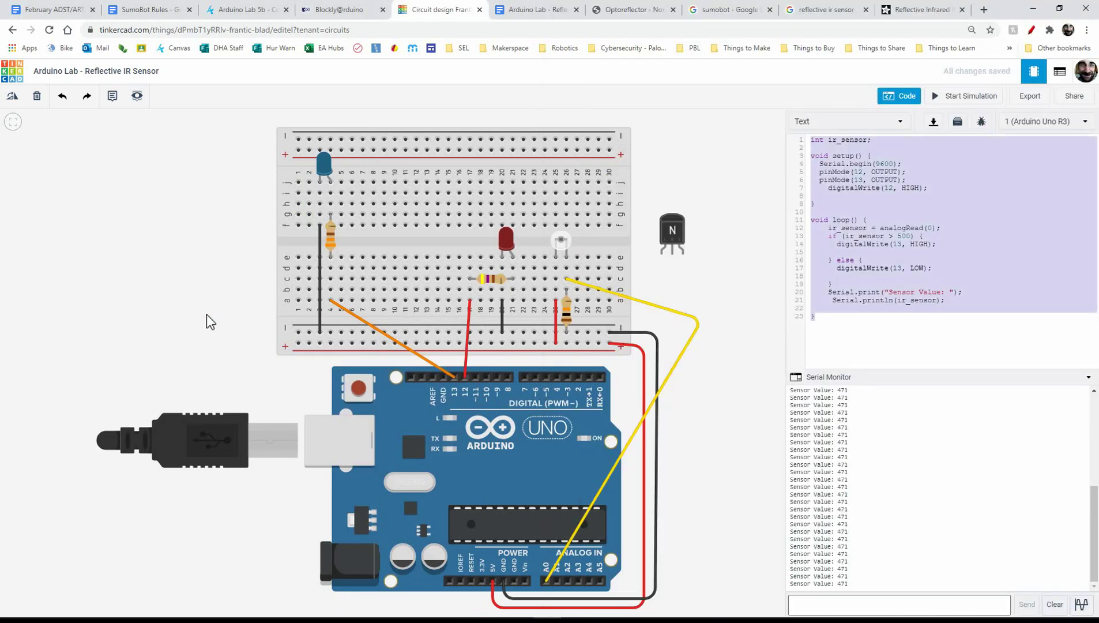